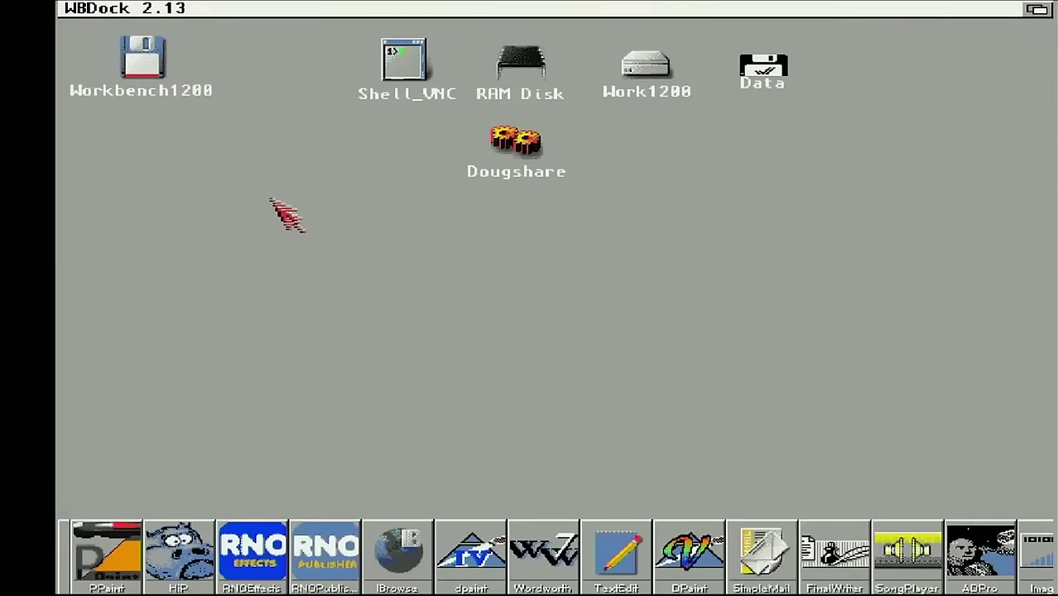
pyautogui.click(370, 255)
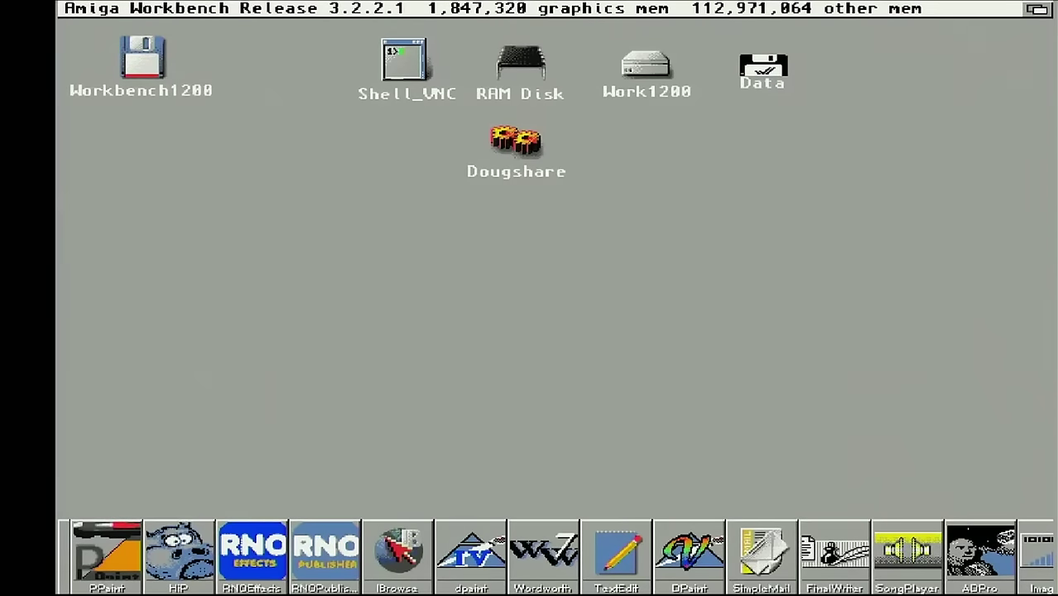
pyautogui.click(398, 549)
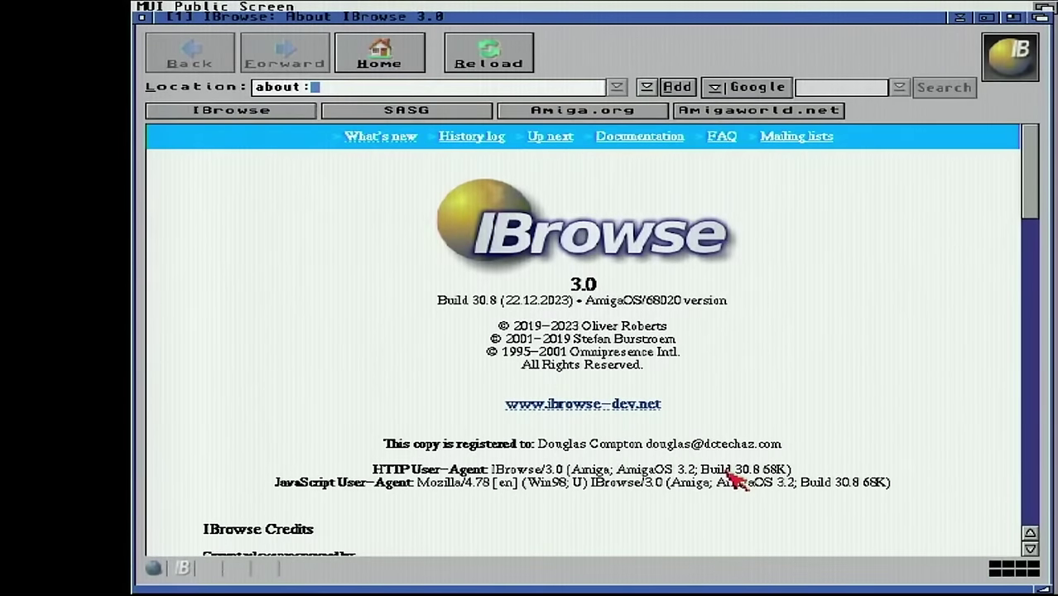
pyautogui.click(550, 410)
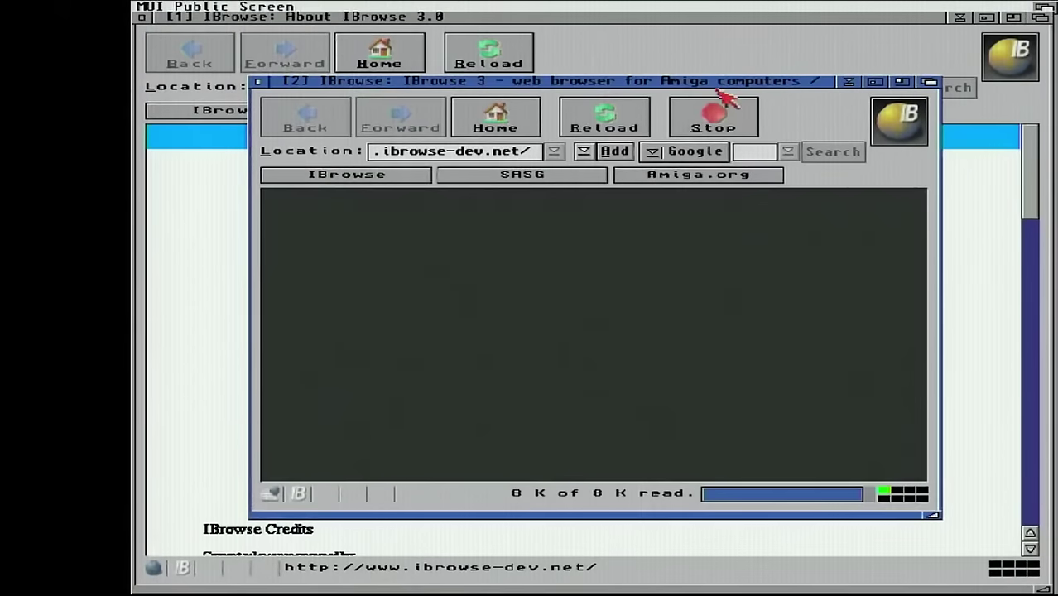
# Enlarge the new browser window to fill the screen and open the registration page through the 30% OFF banner
pyautogui.moveTo(719, 86); pyautogui.dragTo(602, 15)
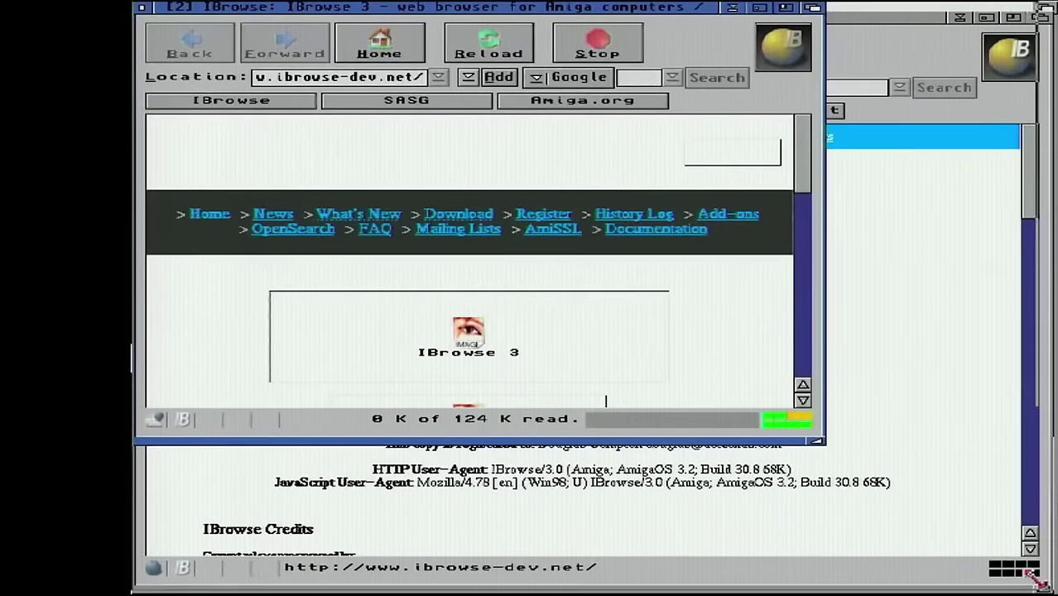
pyautogui.moveTo(816, 437); pyautogui.dragTo(1051, 560)
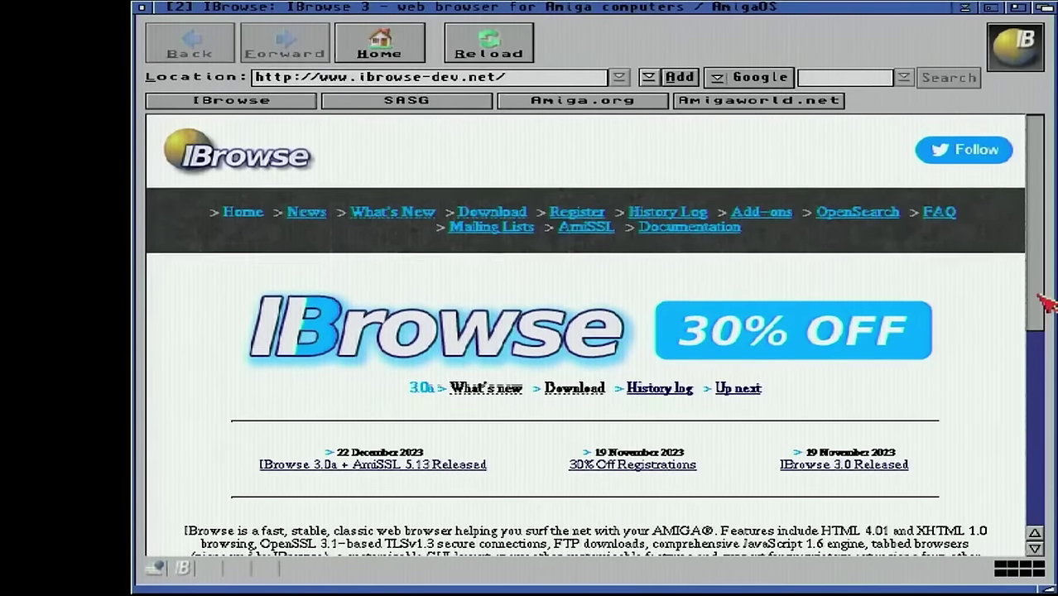
pyautogui.moveTo(1044, 302); pyautogui.dragTo(1041, 320)
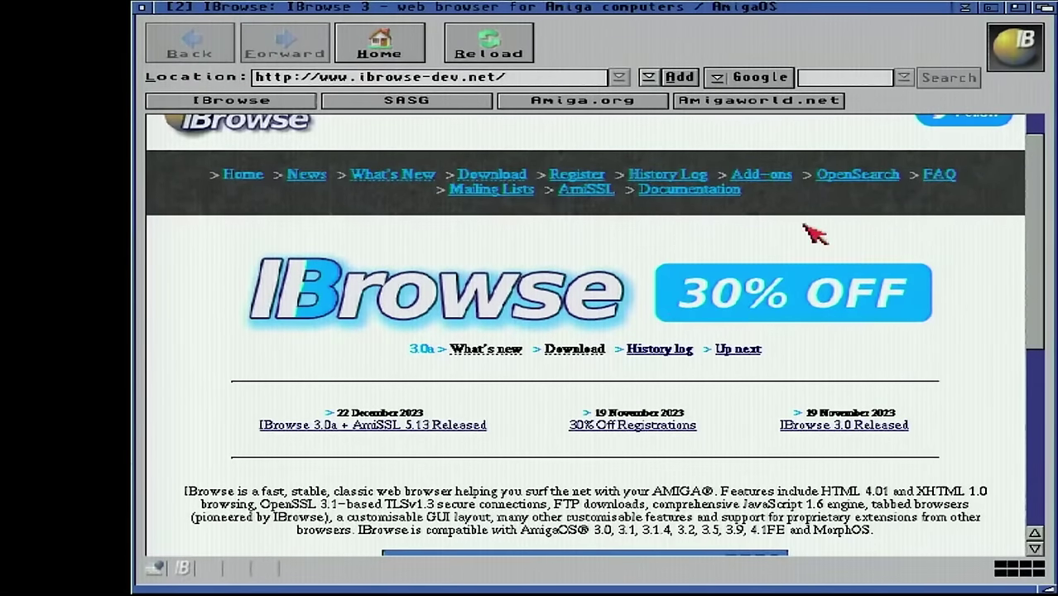
pyautogui.click(825, 302)
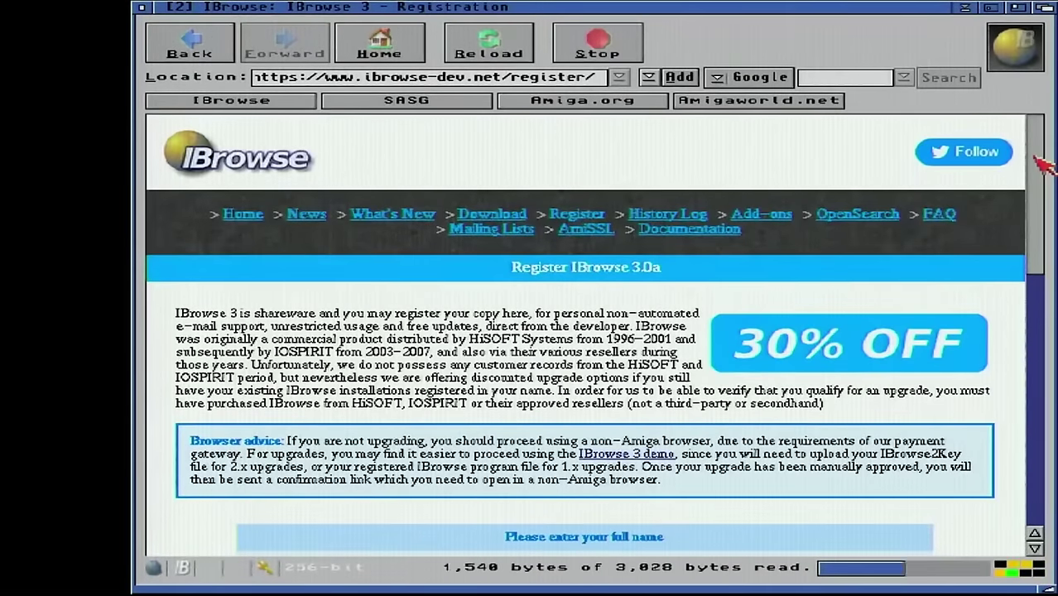
# Examine the IBrowse 3.0a registration page, including the browser advice and the new-user and upgrade options with their prices
pyautogui.moveTo(1036, 155); pyautogui.dragTo(1039, 189)
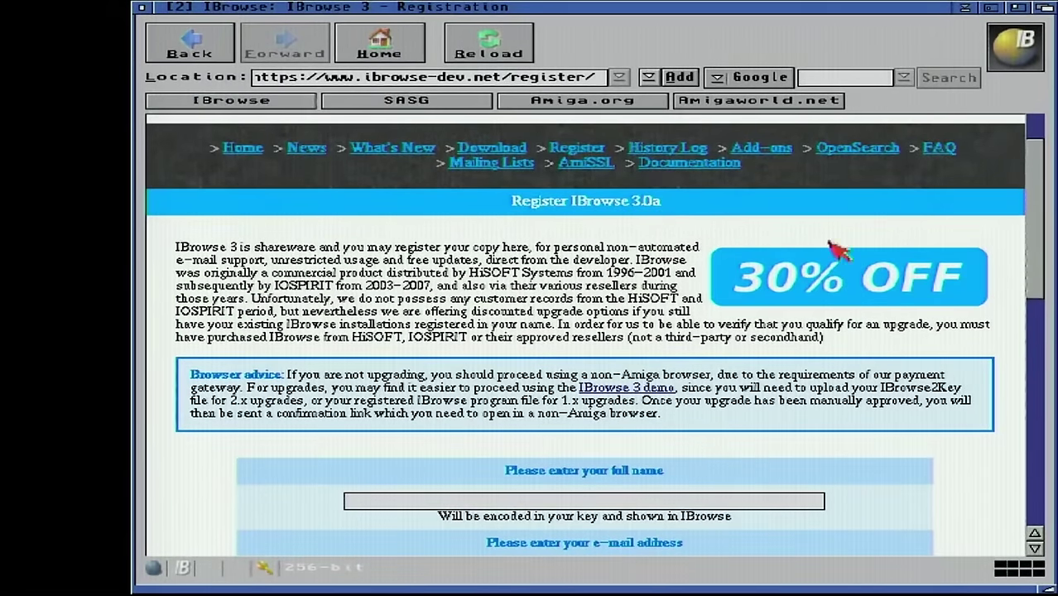
pyautogui.moveTo(1040, 206); pyautogui.dragTo(1040, 212)
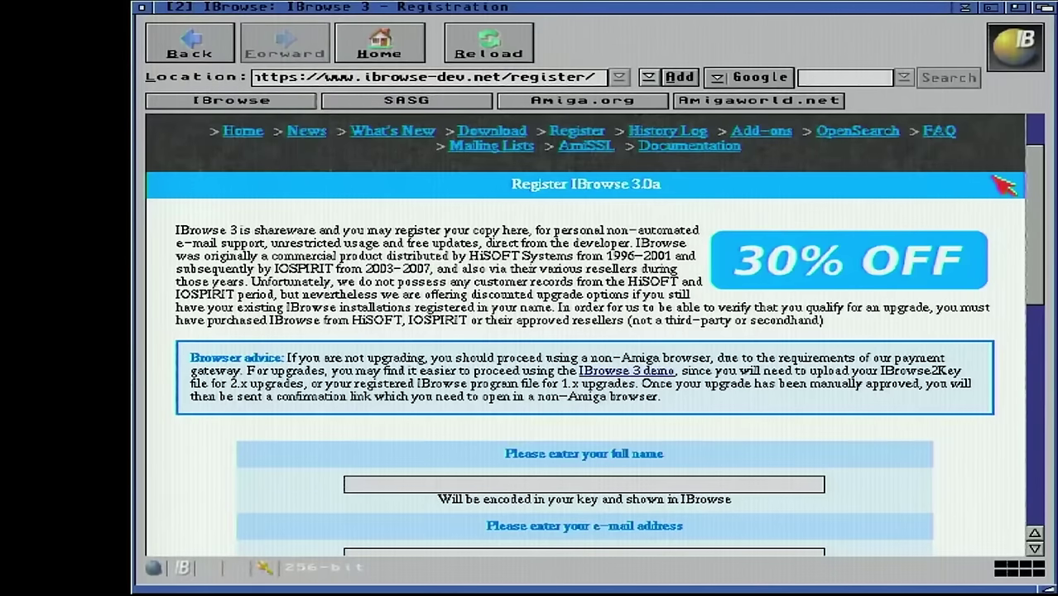
pyautogui.moveTo(1036, 177); pyautogui.dragTo(1012, 290)
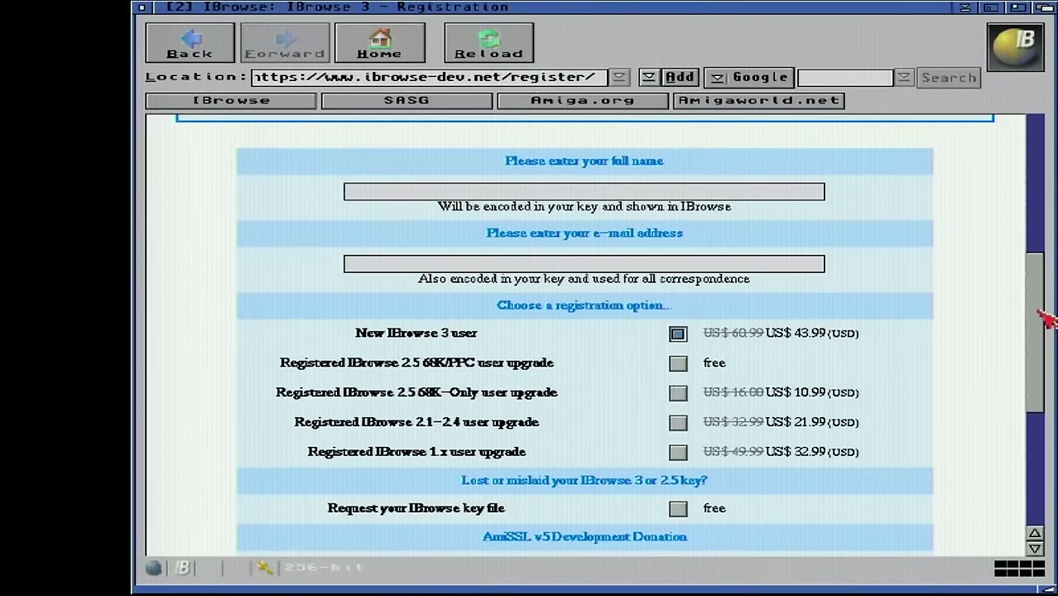
pyautogui.moveTo(1045, 318); pyautogui.dragTo(1026, 272)
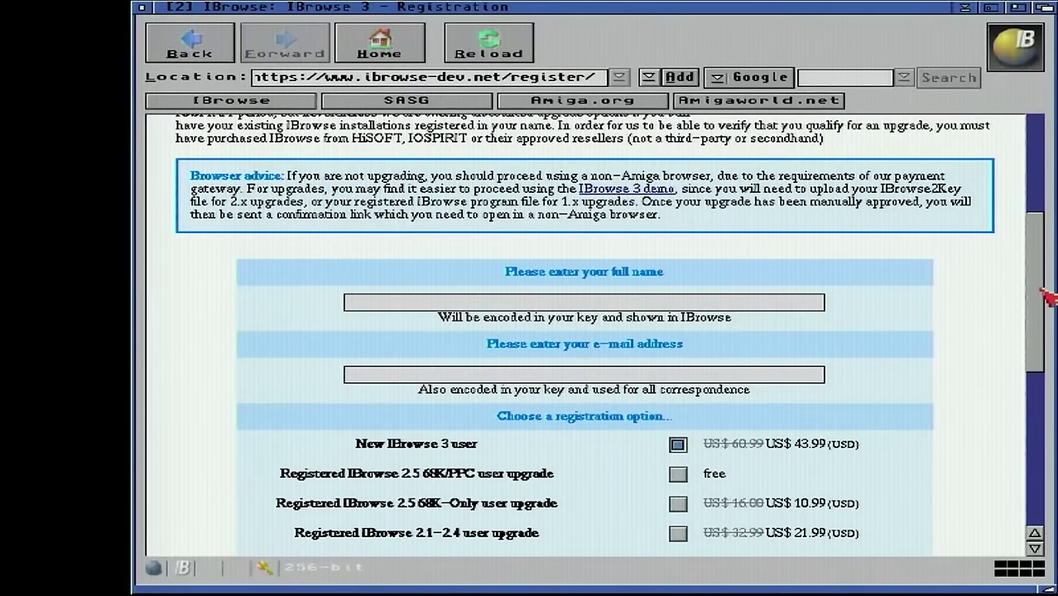
pyautogui.moveTo(1045, 300); pyautogui.dragTo(1045, 309)
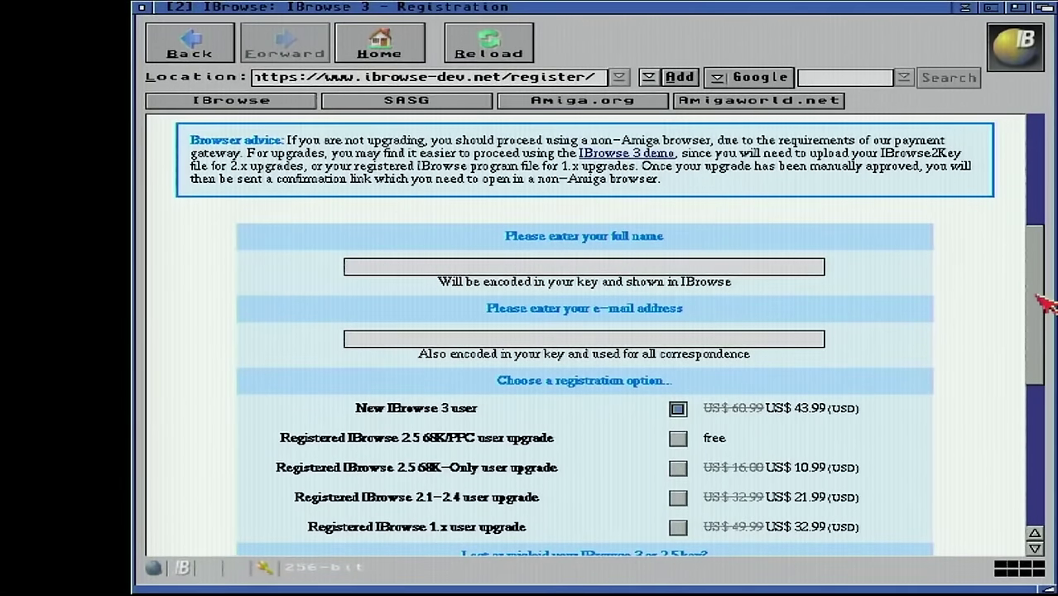
pyautogui.moveTo(1045, 305); pyautogui.dragTo(1044, 320)
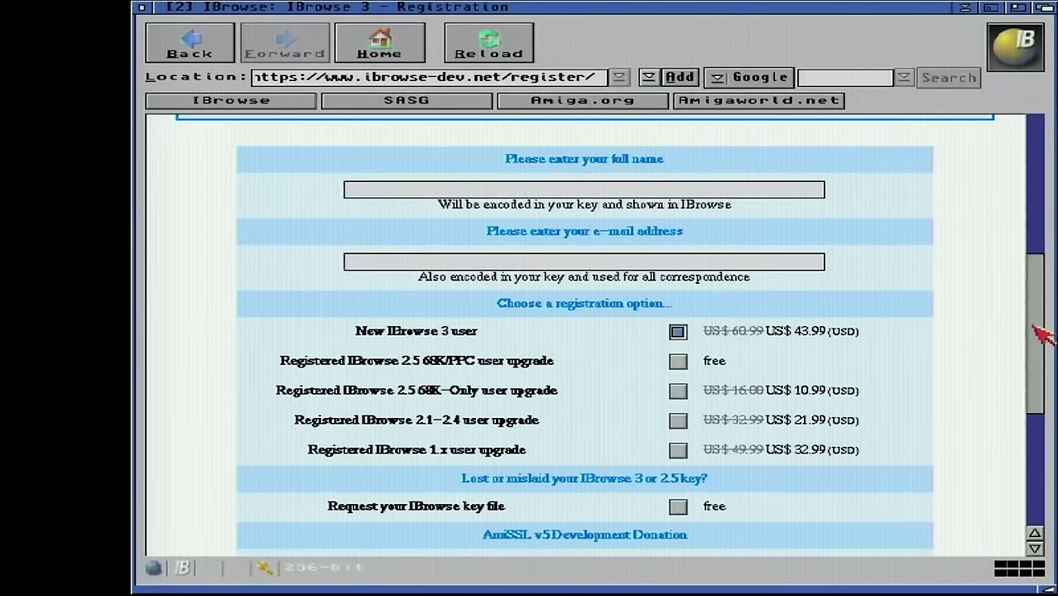
pyautogui.moveTo(1041, 324); pyautogui.dragTo(1030, 355)
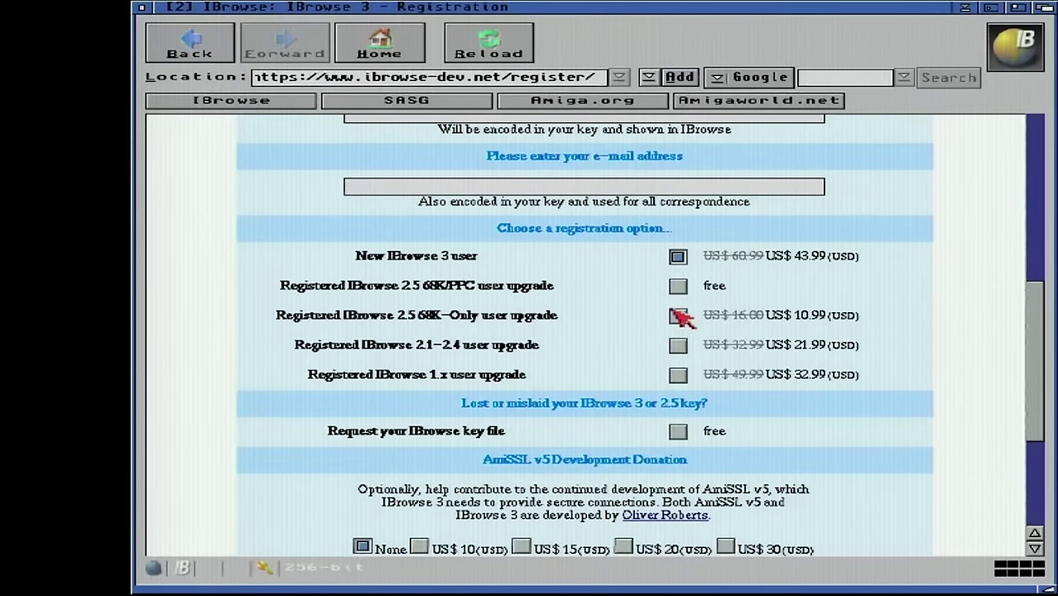
pyautogui.moveTo(1043, 343); pyautogui.dragTo(1015, 286)
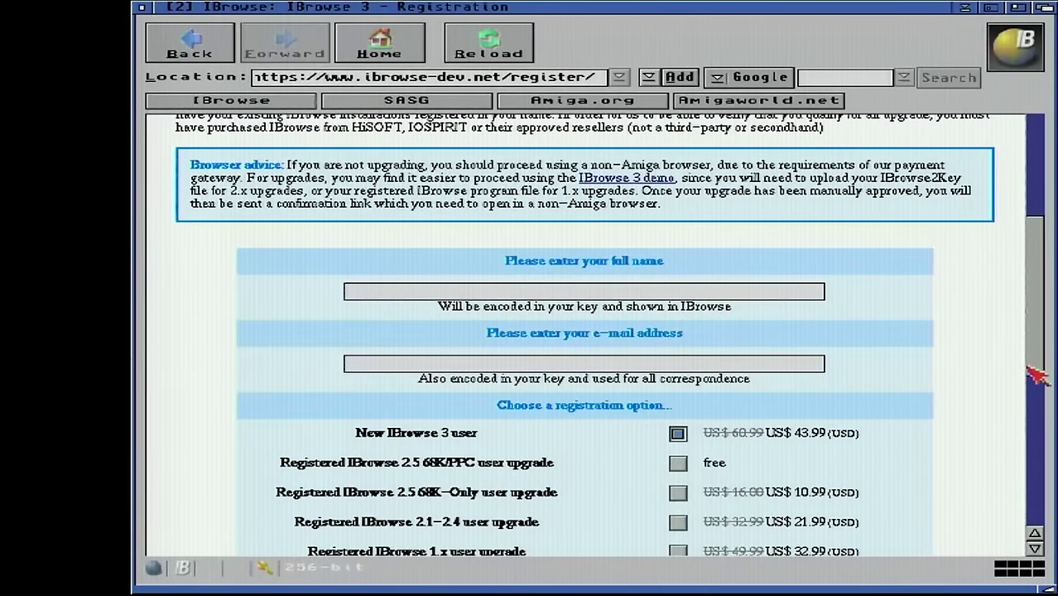
pyautogui.moveTo(1030, 368); pyautogui.dragTo(1006, 276)
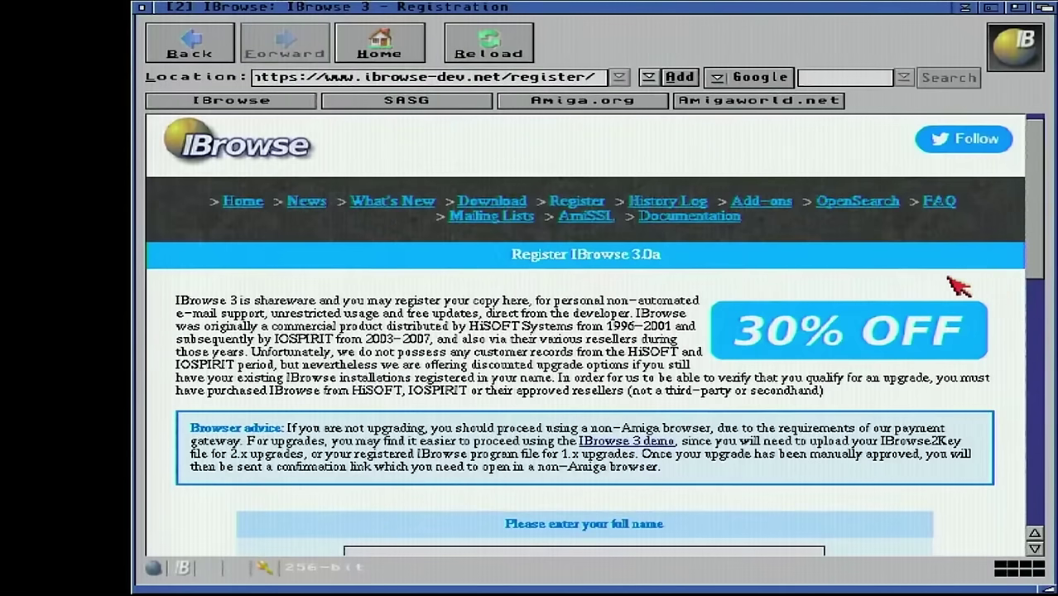
# From the site's download page, save the AmigaOS 3.x package of AmiSSL 5.14 to Work1200:Downloads, overwriting the existing file
pyautogui.click(489, 206)
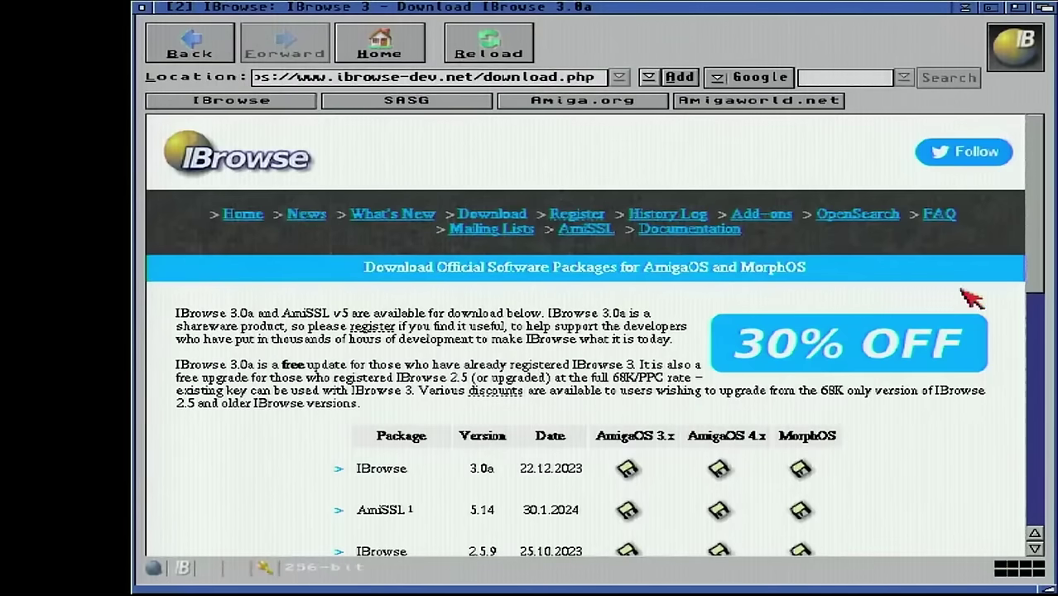
pyautogui.moveTo(1033, 225); pyautogui.dragTo(1002, 297)
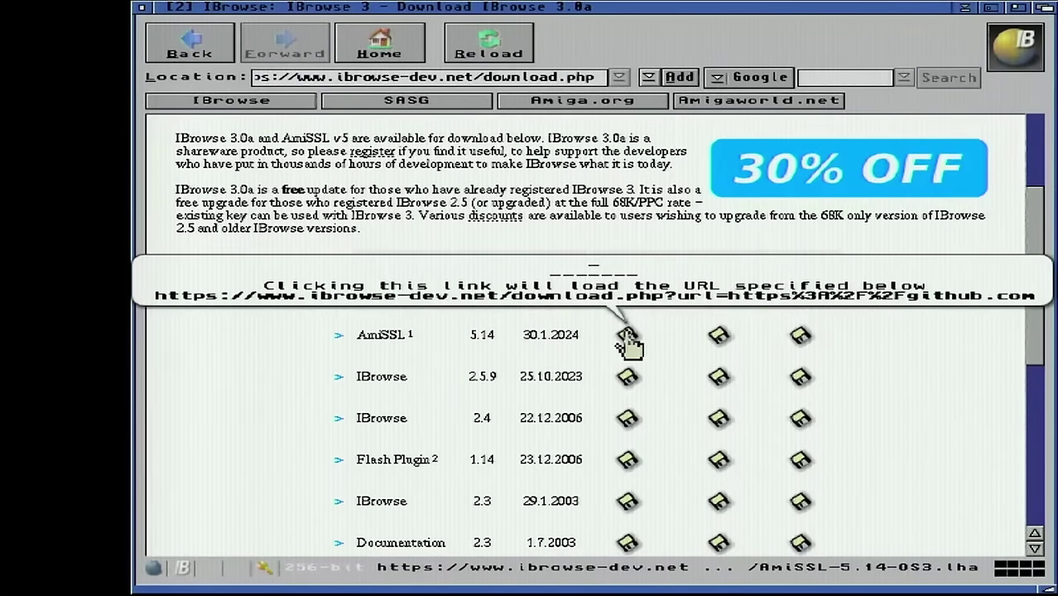
pyautogui.click(627, 336)
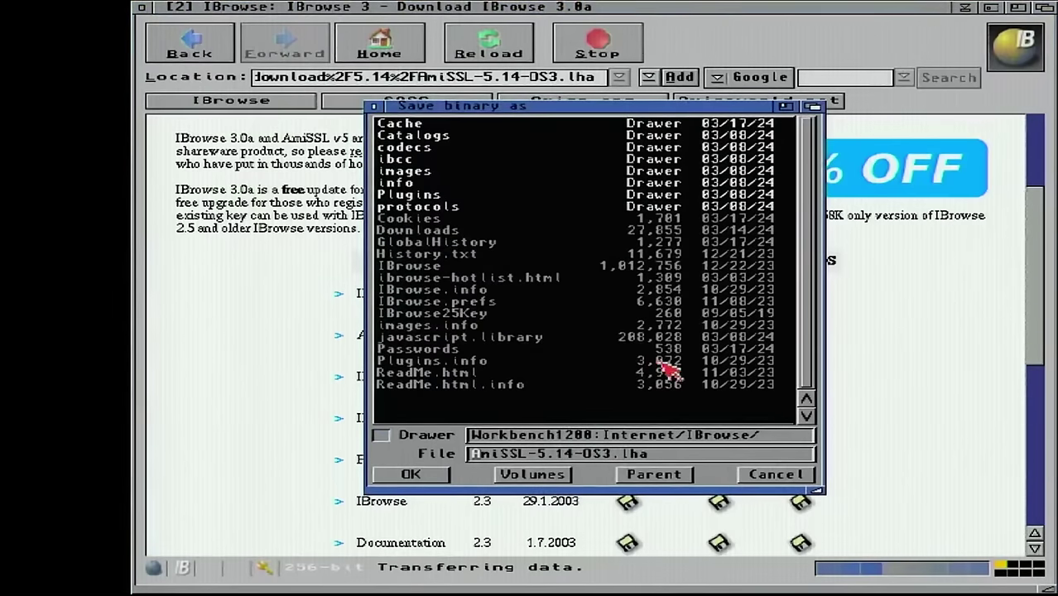
pyautogui.click(565, 477)
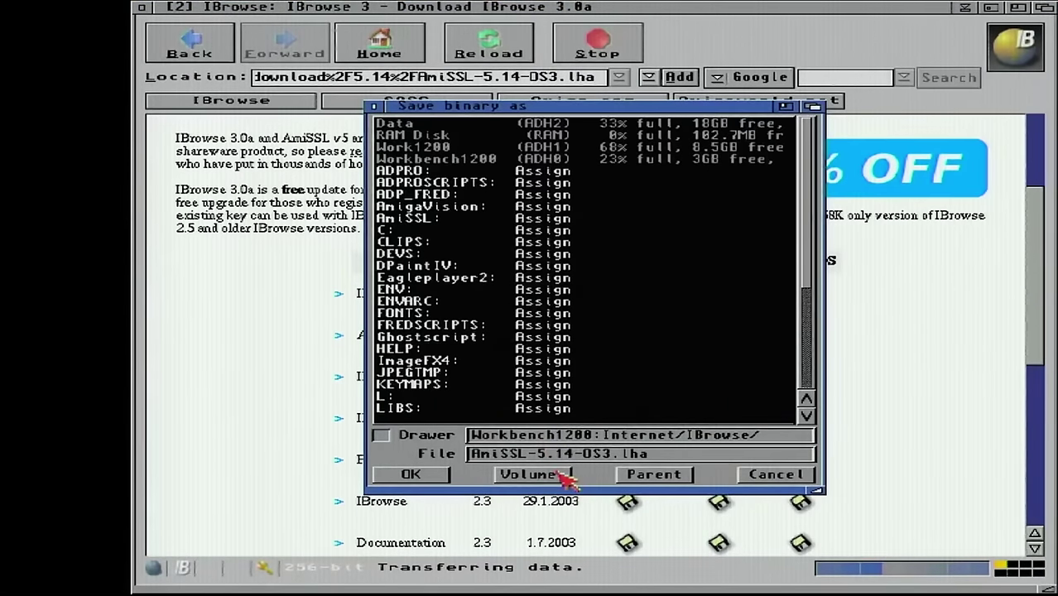
pyautogui.click(441, 146)
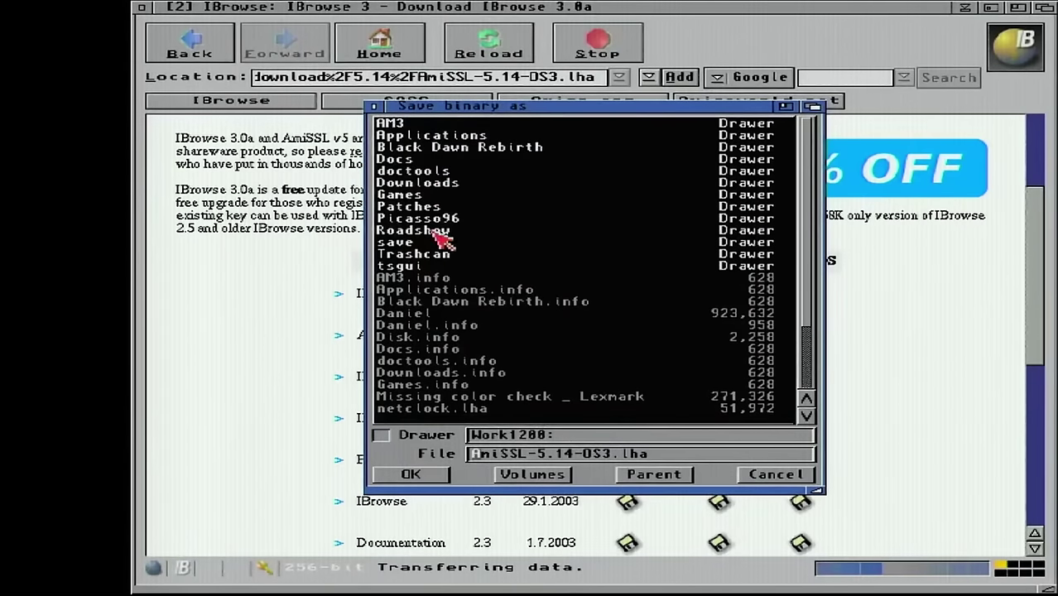
pyautogui.click(419, 183)
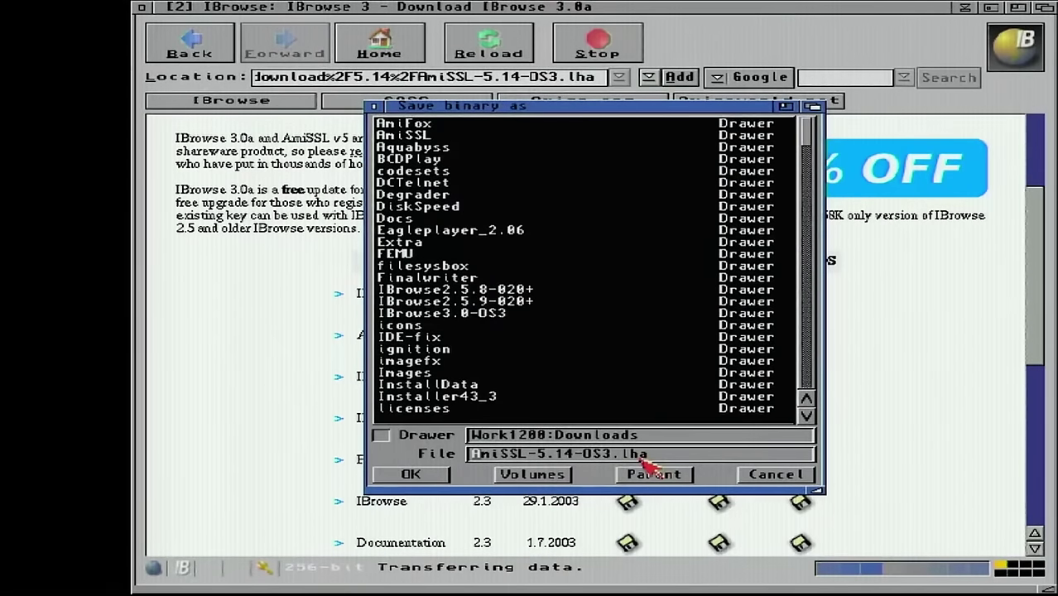
pyautogui.click(426, 473)
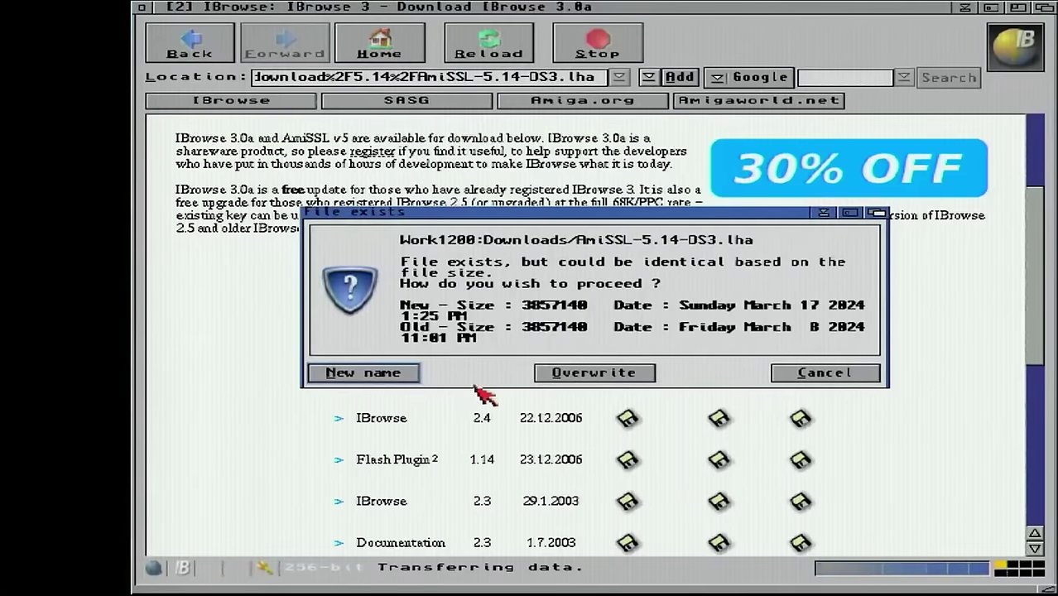
pyautogui.click(582, 374)
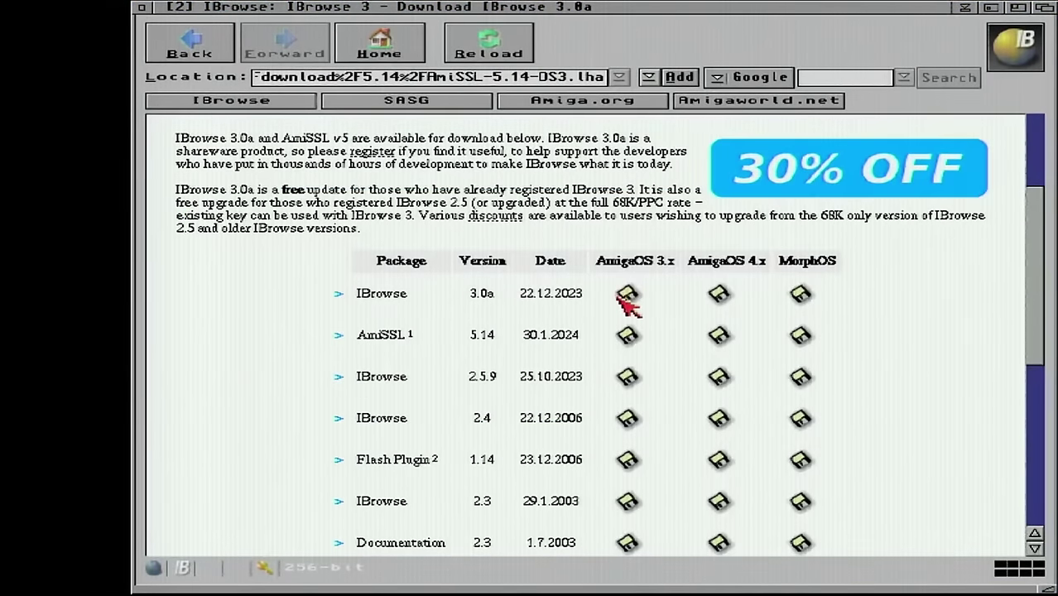
# Download the IBrowse 3.0a package for AmigaOS 3.x as IBrowse3.0a-OS3.lha to Work1200:Downloads
pyautogui.click(625, 296)
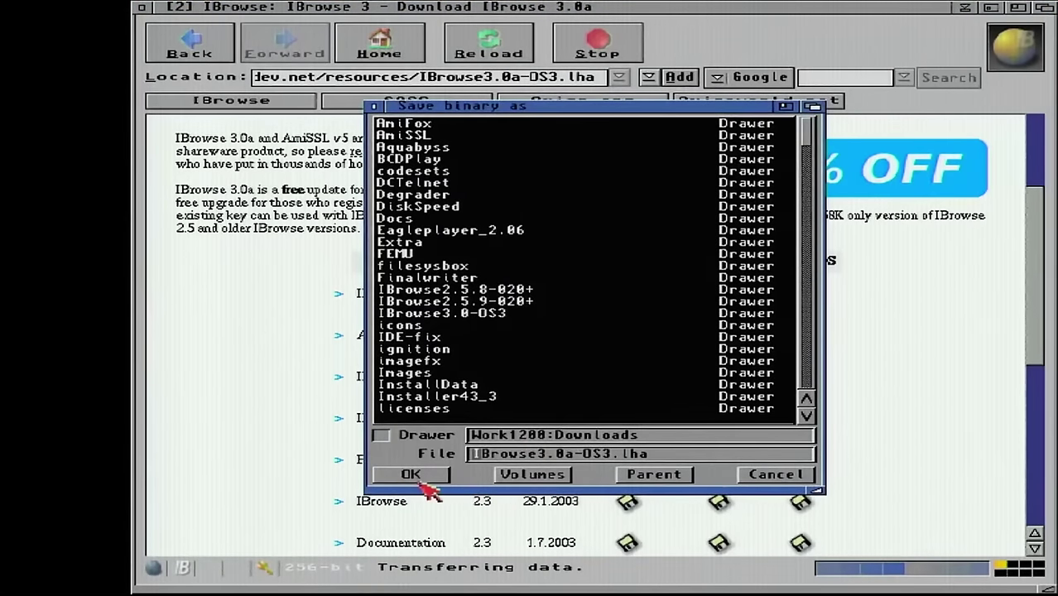
pyautogui.click(430, 482)
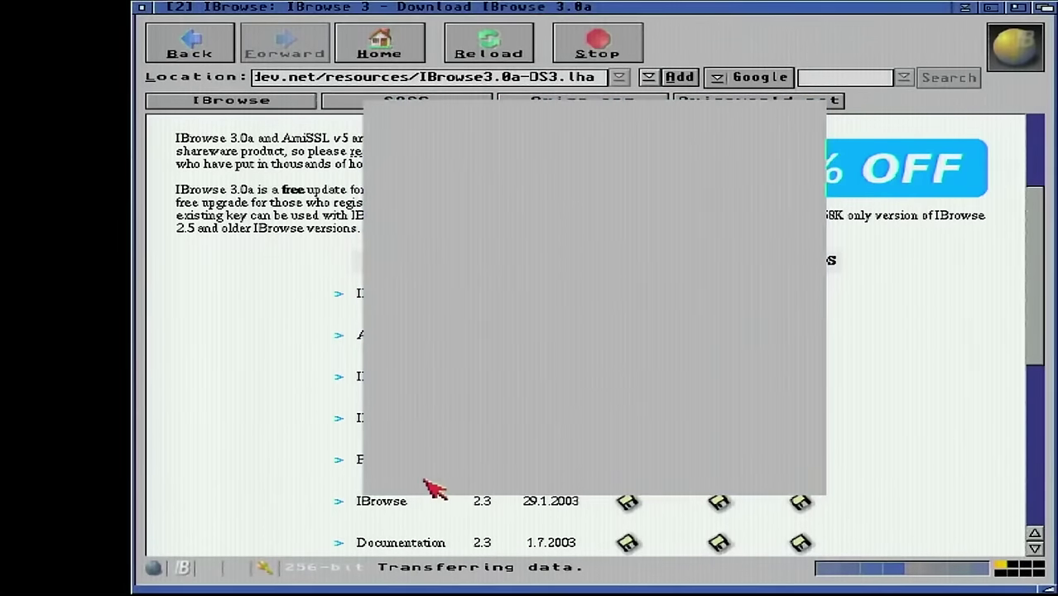
pyautogui.click(576, 377)
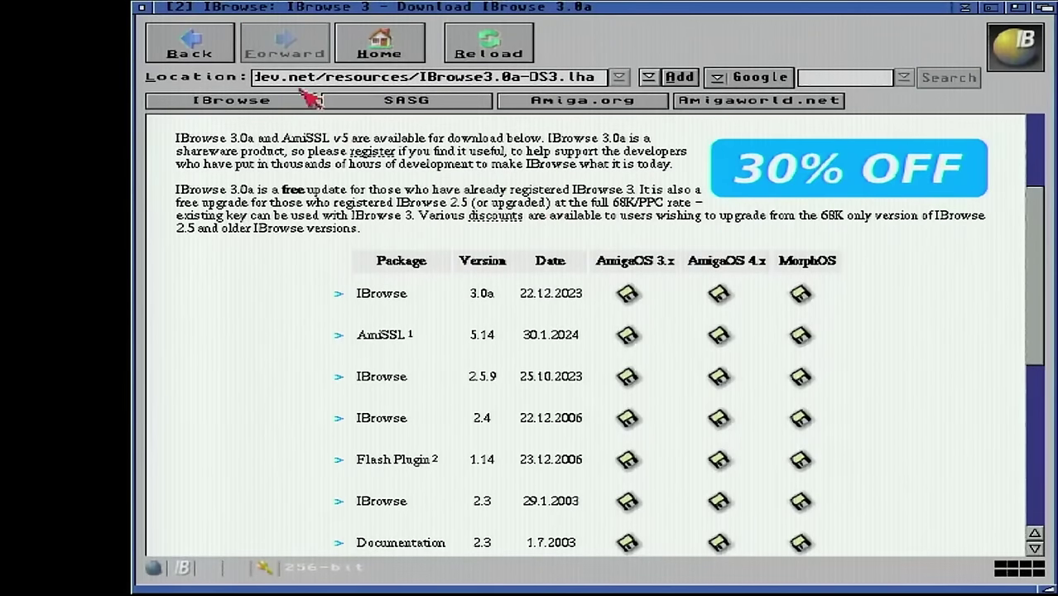
# Quit IBrowse completely to return to the Workbench screen
pyautogui.rightClick(177, 8)
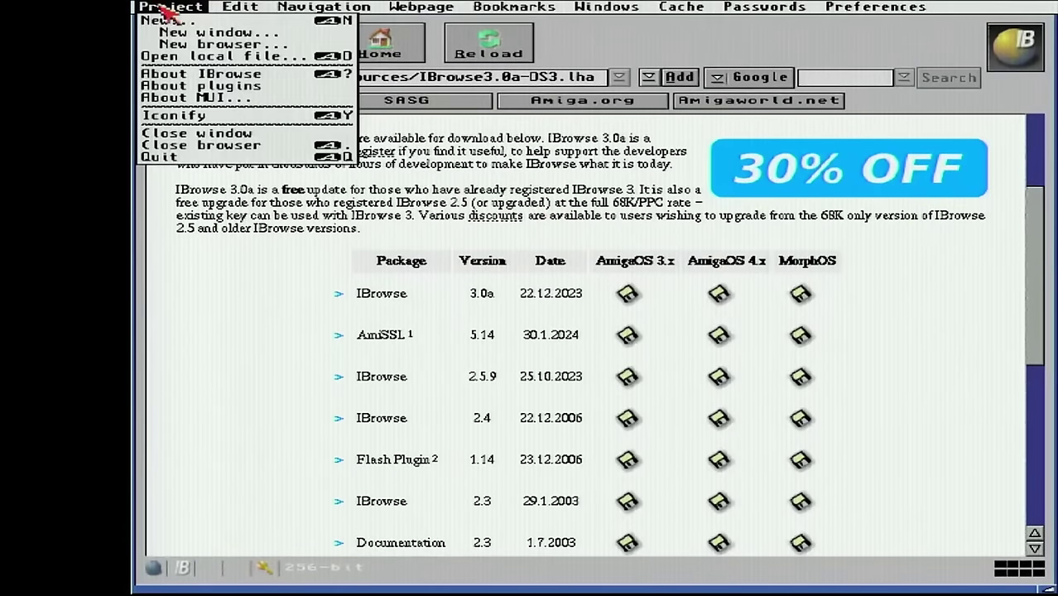
pyautogui.rightClick(166, 158)
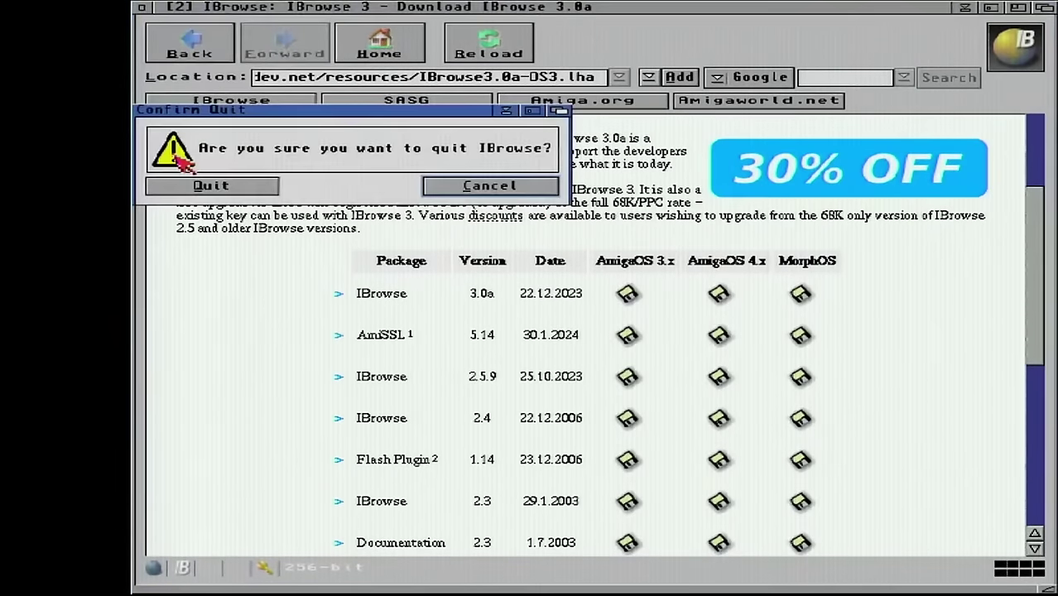
pyautogui.click(241, 190)
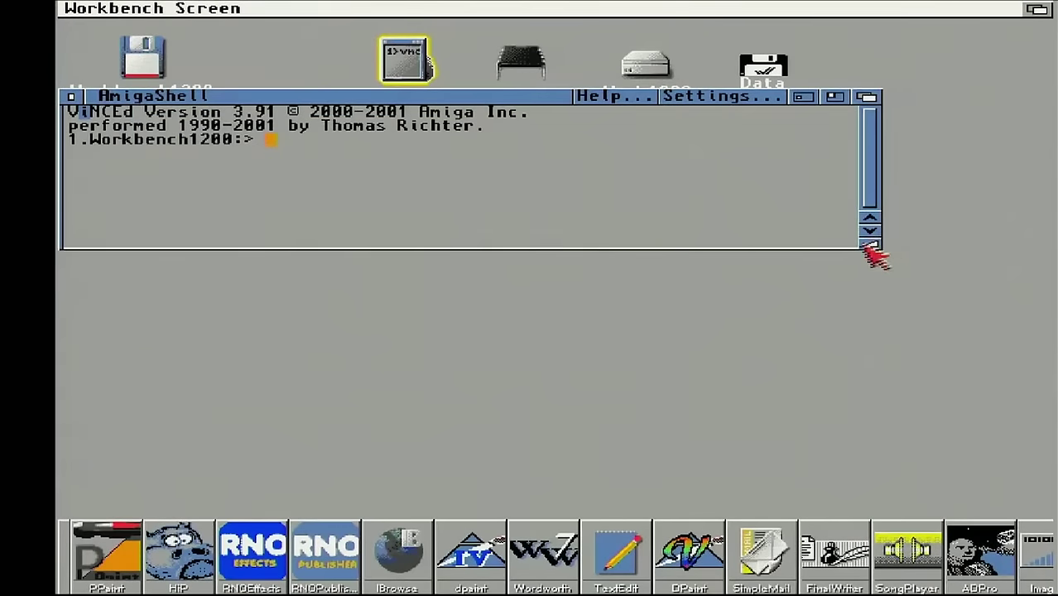
# In an enlarged AmigaShell window, change the current directory to work1200:downloads
pyautogui.moveTo(865, 246); pyautogui.dragTo(1022, 457)
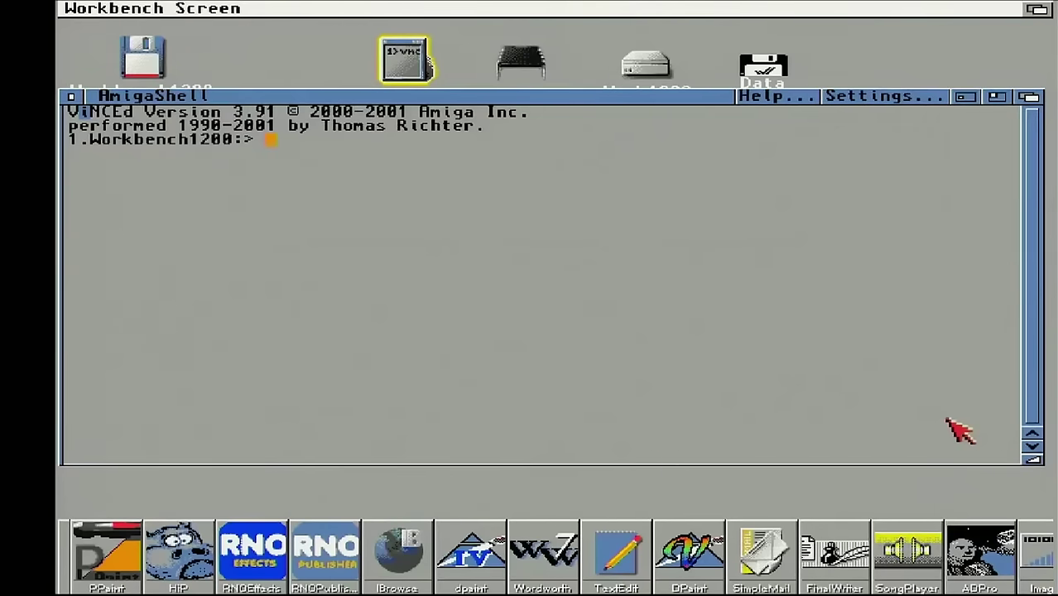
pyautogui.write('work1200:')
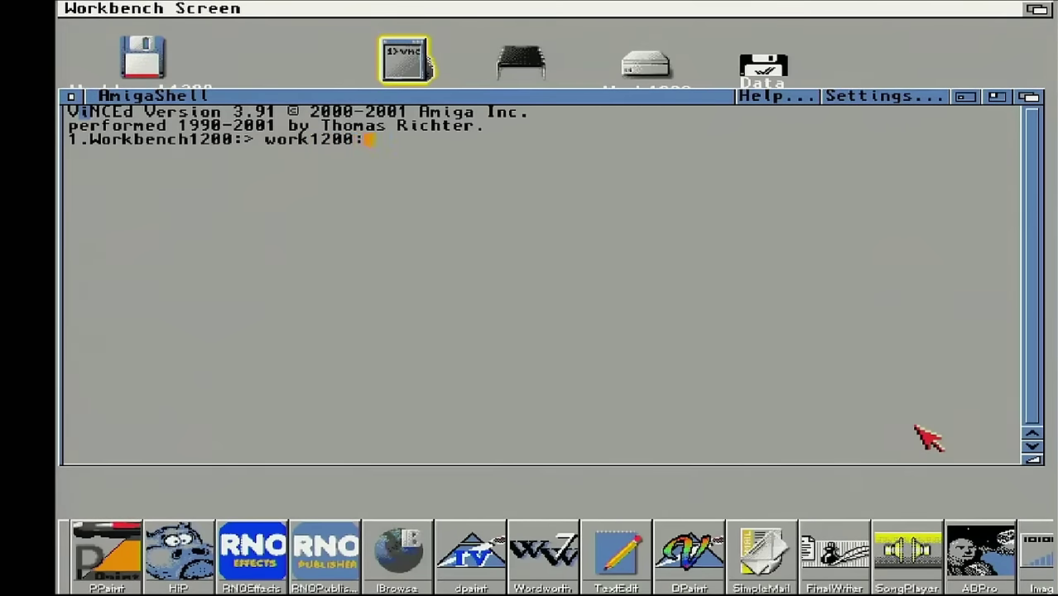
pyautogui.write('downloads')
pyautogui.press('Return')
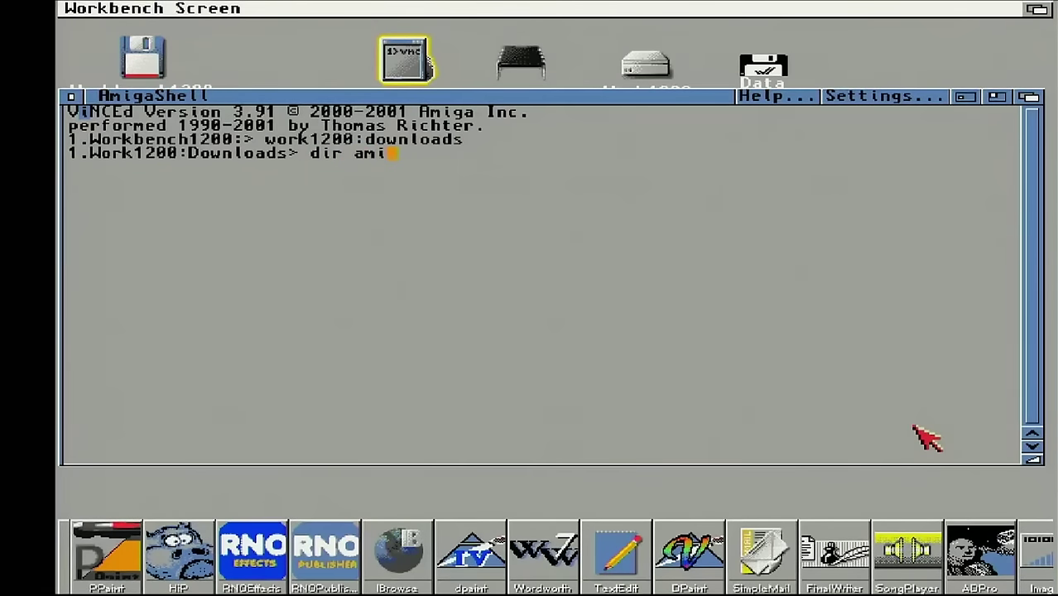
# List the downloads matching ami#? and extract AmiSSL-5.14-OS3.lha with lha e, overwriting the existing files
pyautogui.write('dir ami#?')
pyautogui.press('Return')
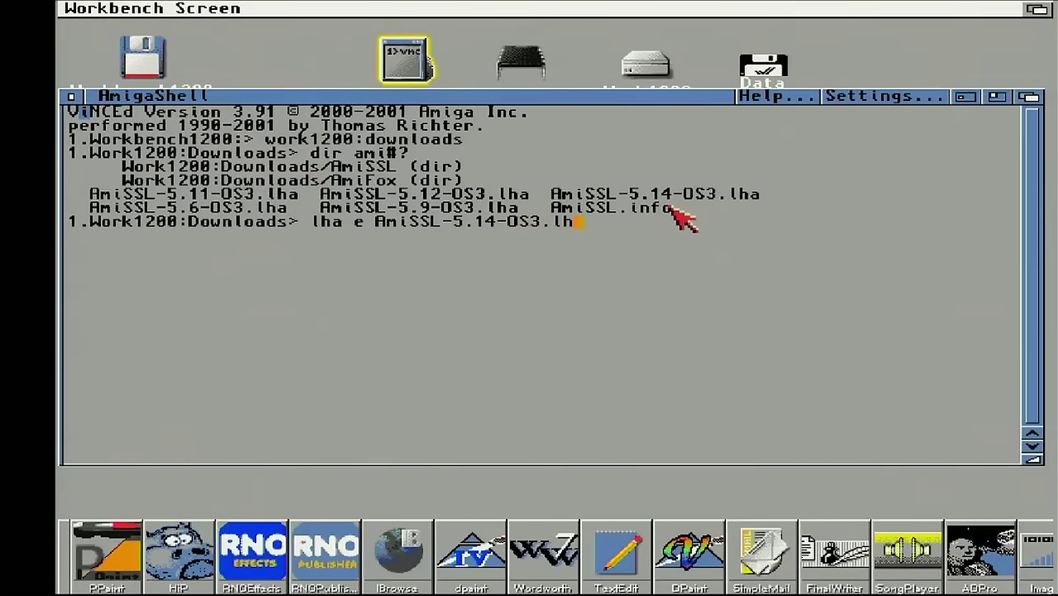
pyautogui.press('Return')
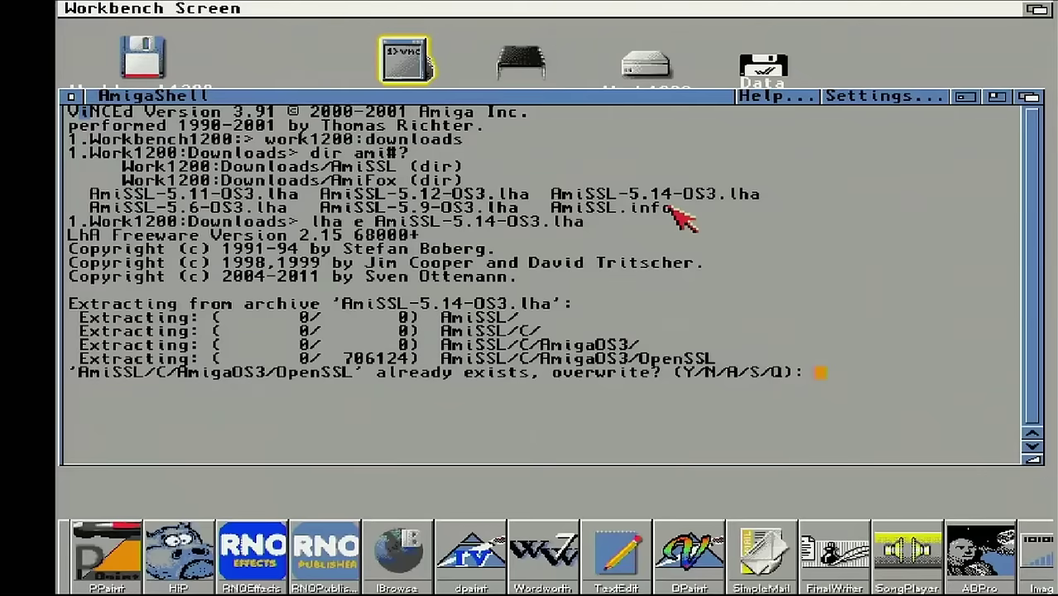
pyautogui.press('y')
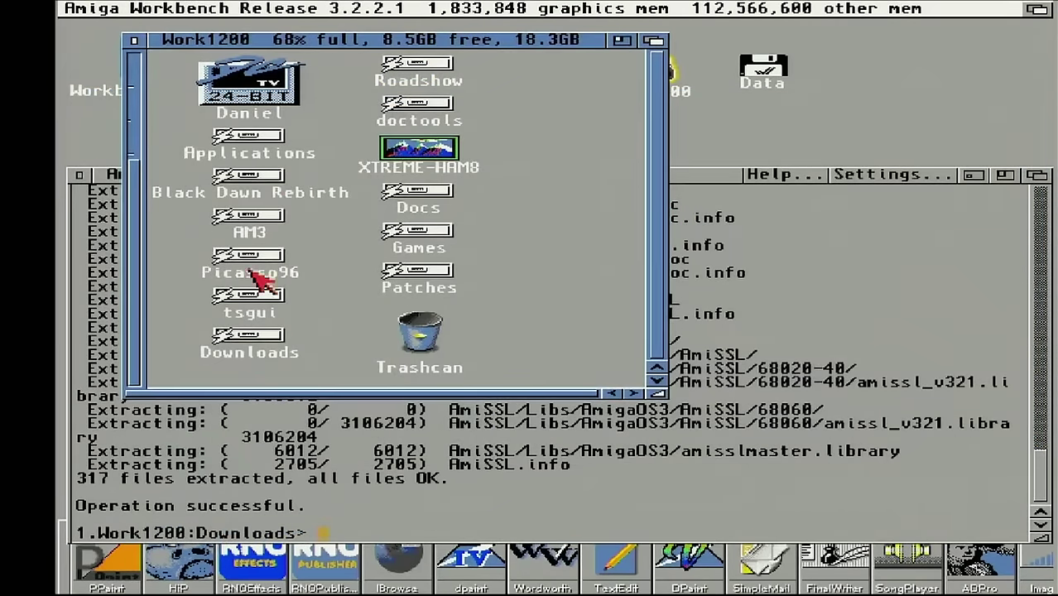
# Open the AmiSSL drawer inside Work1200's Downloads drawer and launch Install-AmiSSL
pyautogui.doubleClick(253, 341)
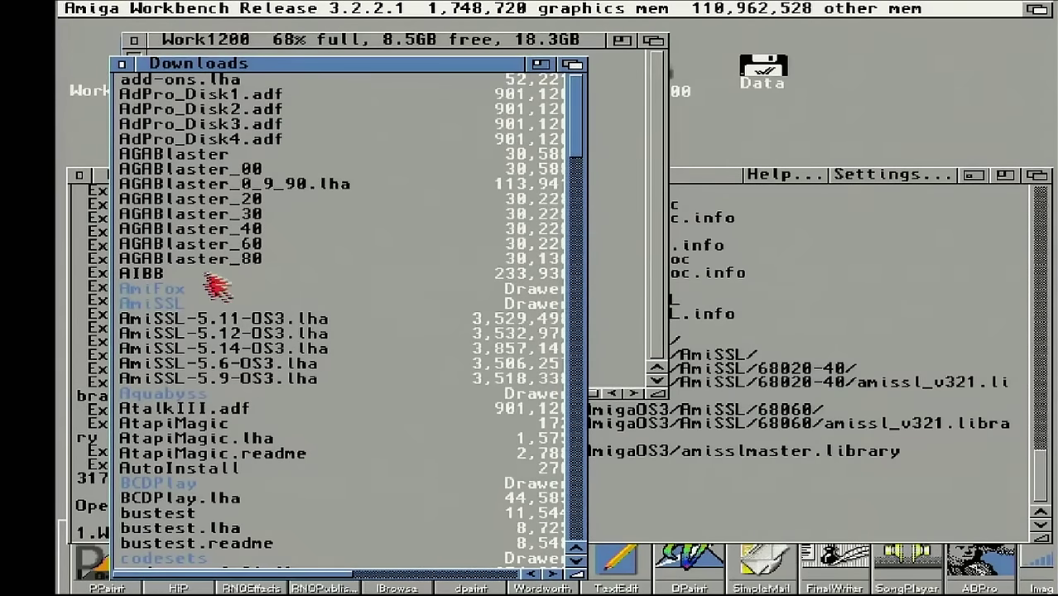
pyautogui.doubleClick(157, 303)
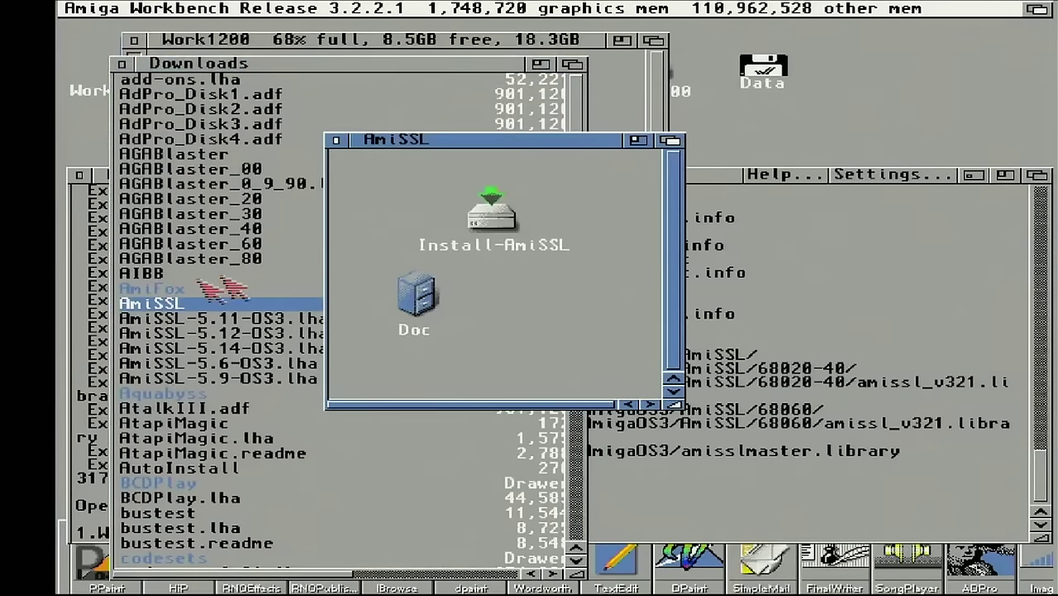
pyautogui.click(485, 223)
pyautogui.doubleClick(484, 223)
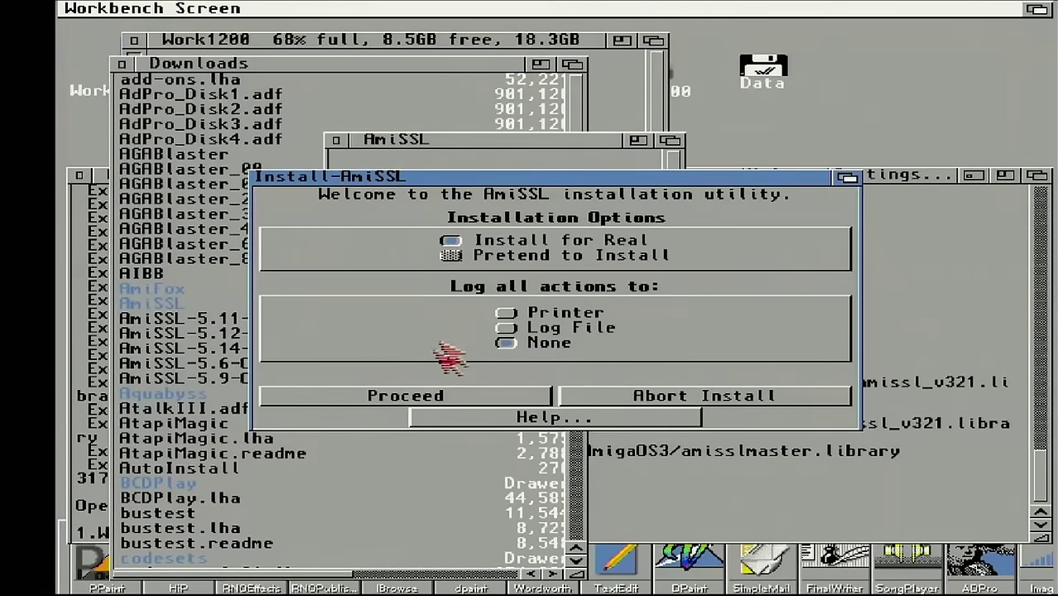
# Install AmiSSL for real on AmigaOS 3.x over the existing installation with the 68060 version, and close its drawer
pyautogui.click(403, 395)
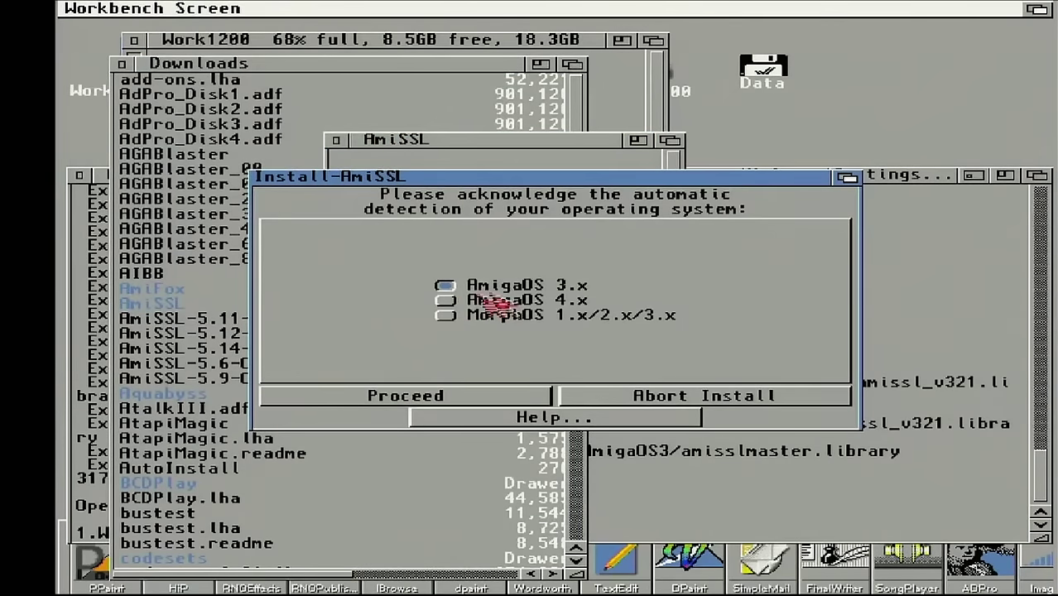
pyautogui.click(358, 394)
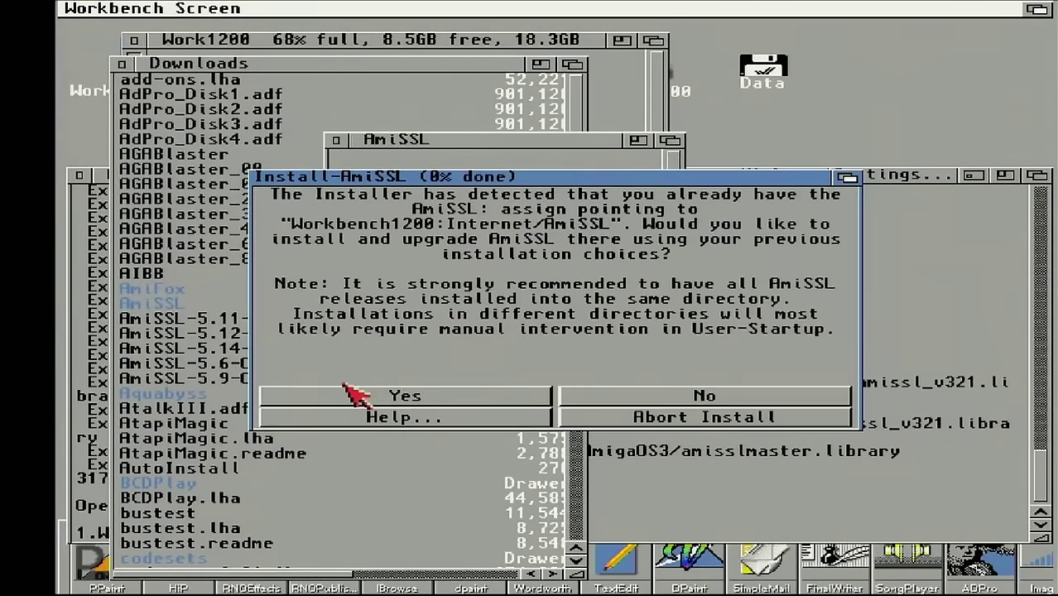
pyautogui.click(346, 392)
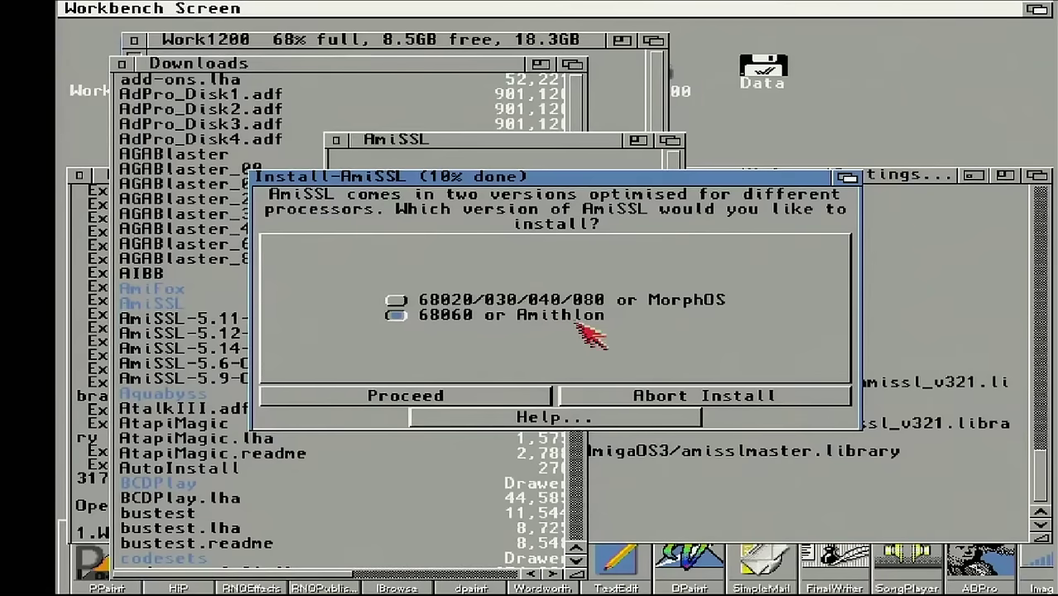
pyautogui.click(396, 393)
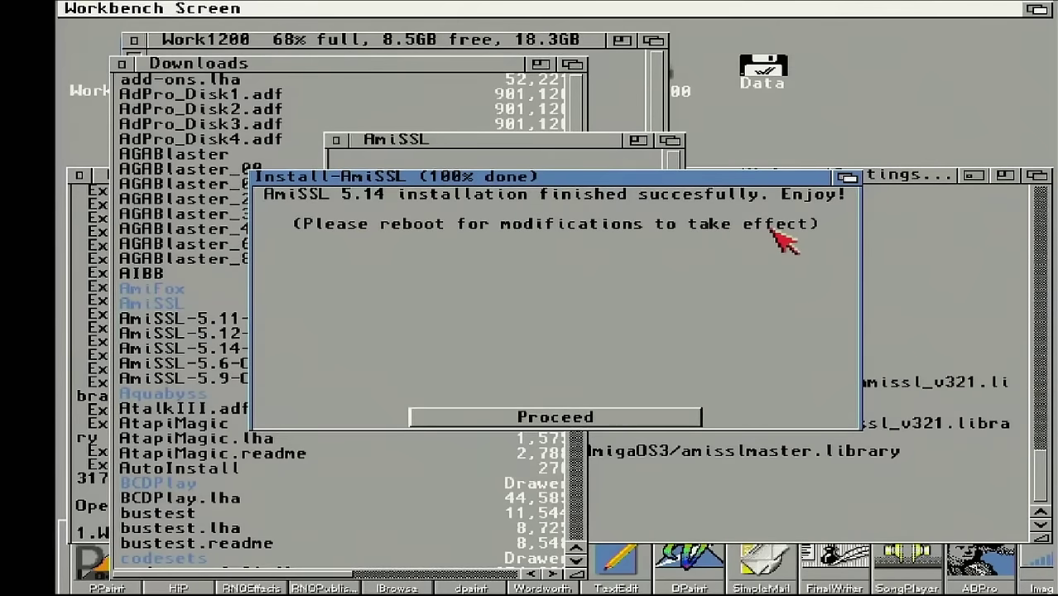
pyautogui.click(486, 419)
pyautogui.click(480, 421)
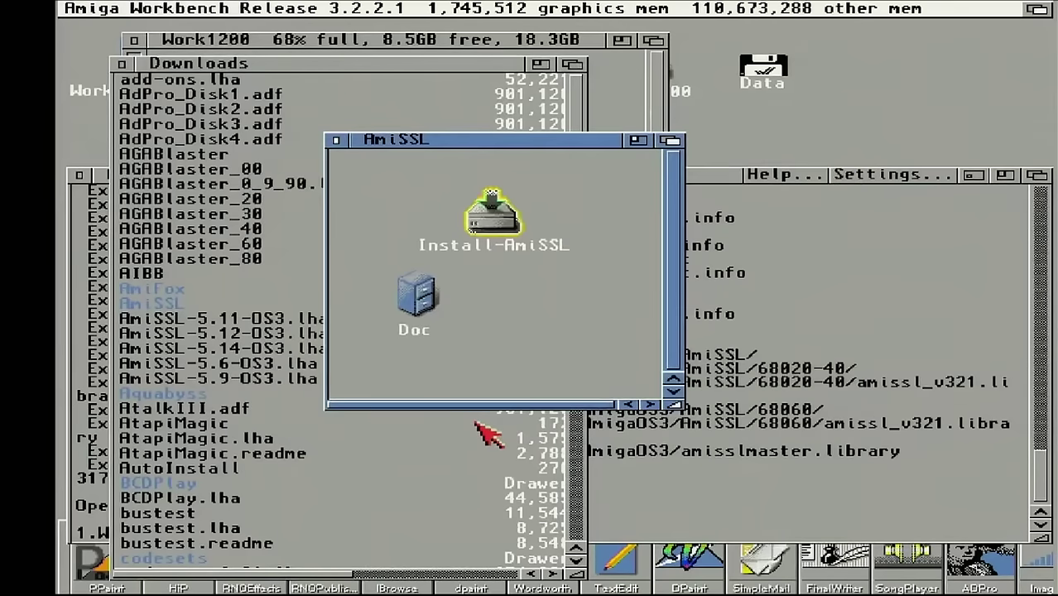
pyautogui.click(336, 140)
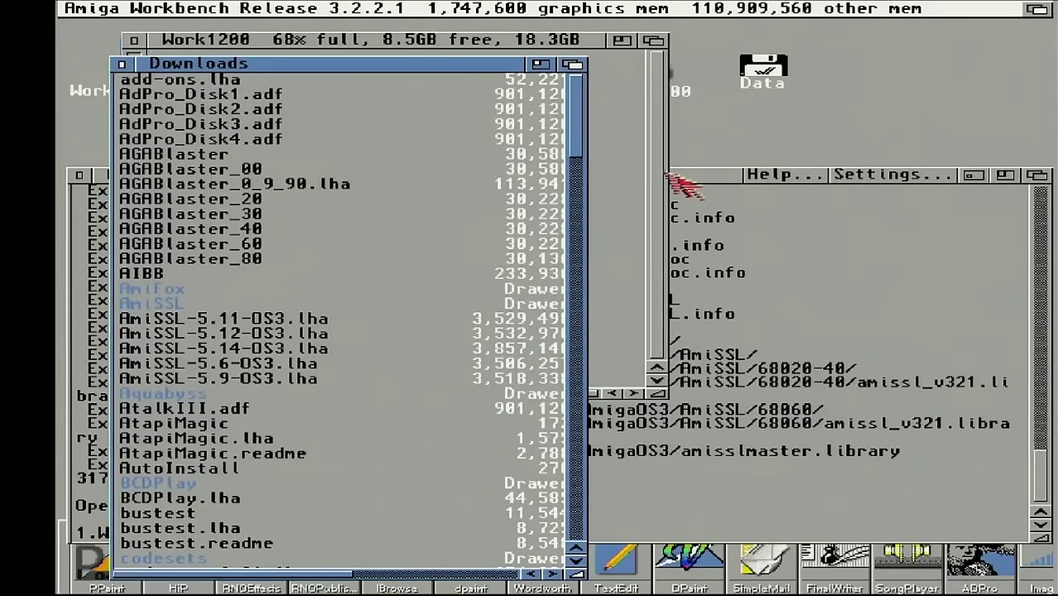
# In the Shell, list the downloads matching ibr#? and extract iBrowse3.0a-OS3.lha with lha e, overwriting all existing files
pyautogui.click(699, 177)
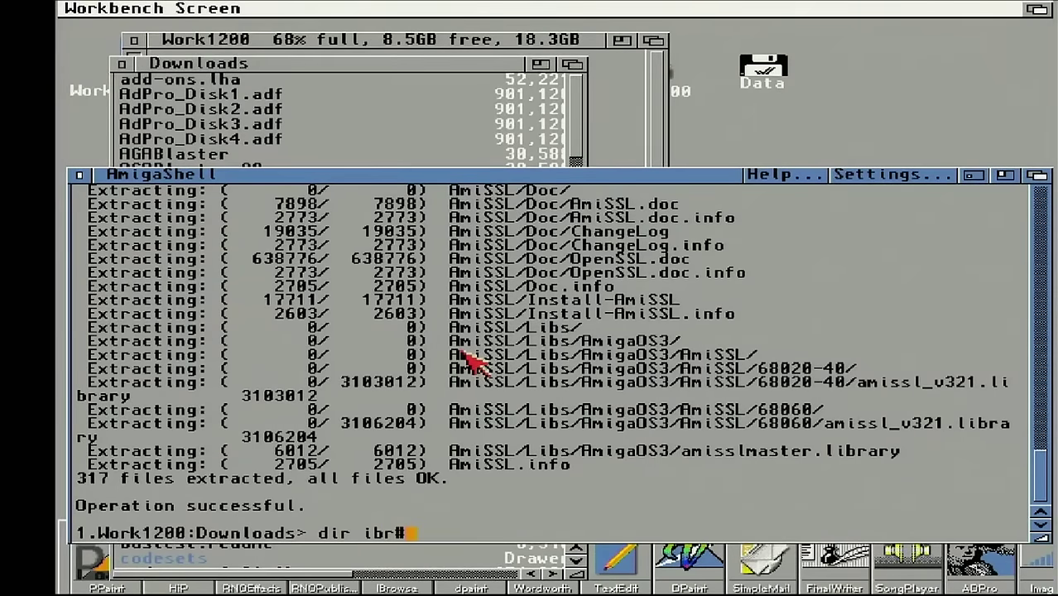
pyautogui.press('Return')
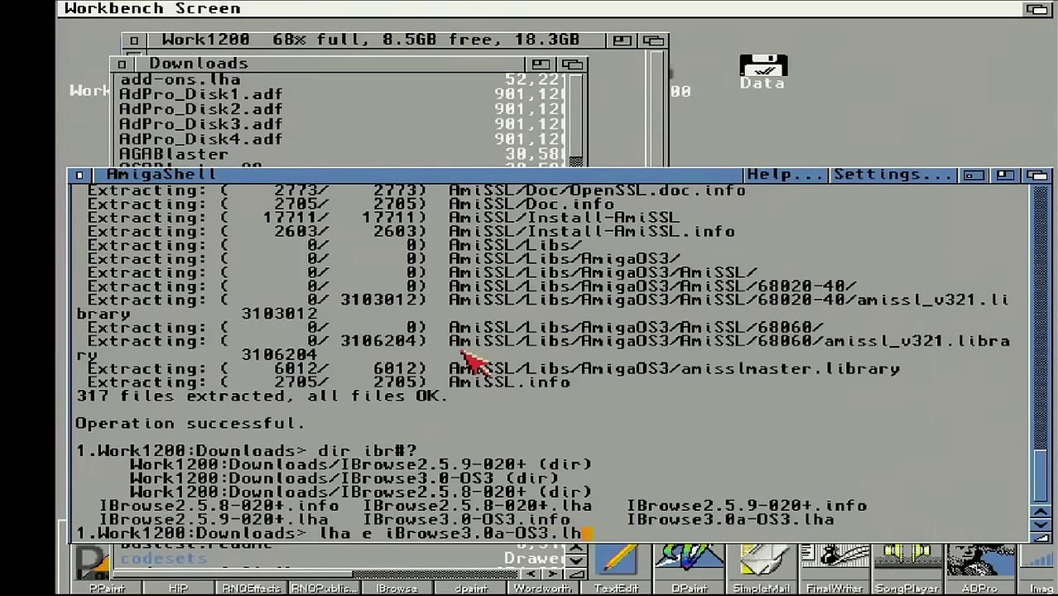
pyautogui.press('Return')
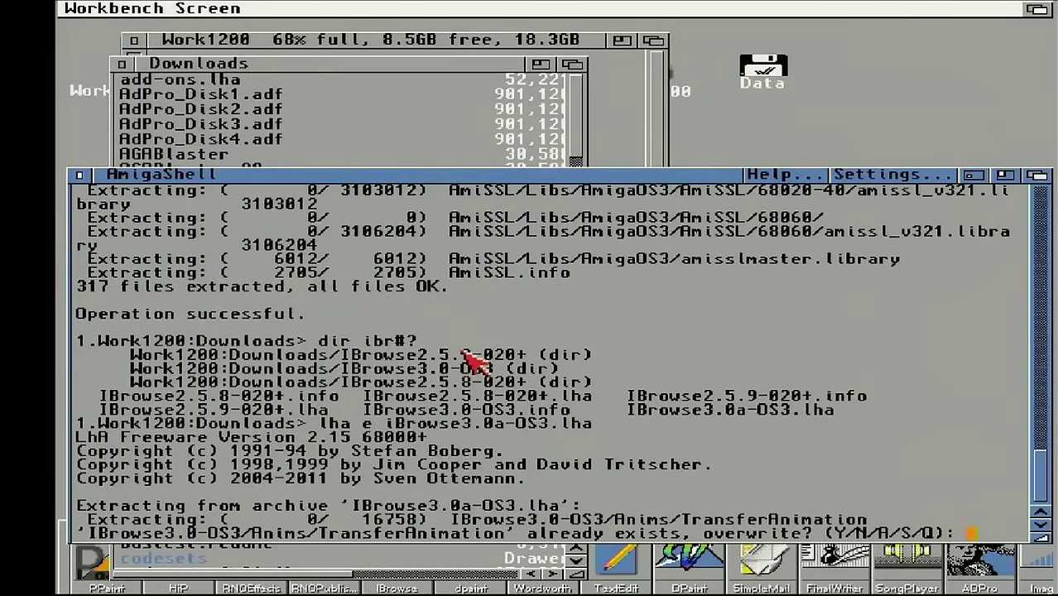
pyautogui.write('a')
pyautogui.press('Return')
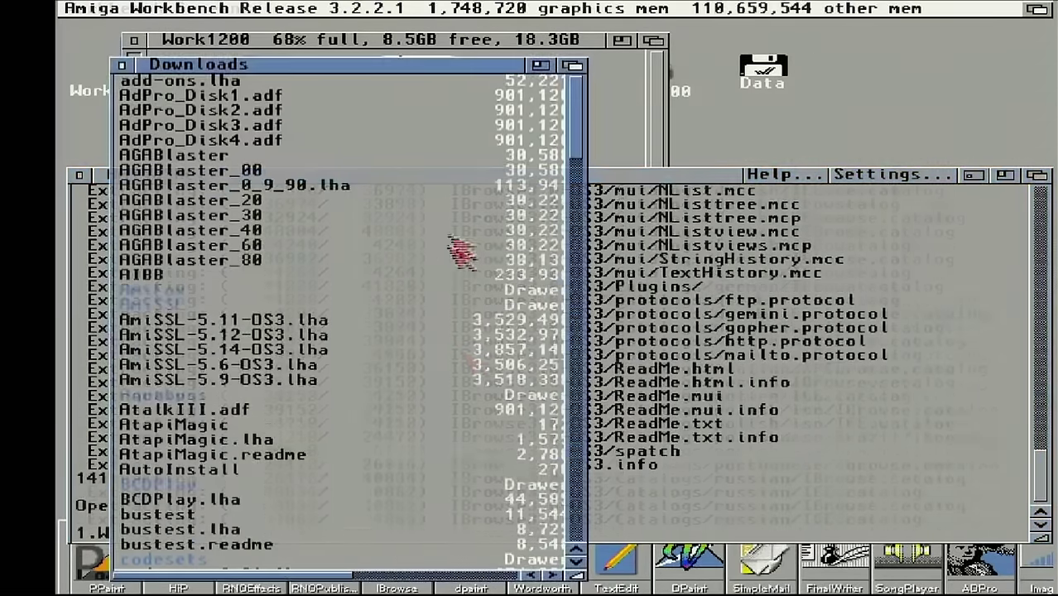
# Open the IBrowse3.0-OS3 drawer in Downloads and launch Install-IBrowse
pyautogui.moveTo(574, 127); pyautogui.dragTo(572, 236)
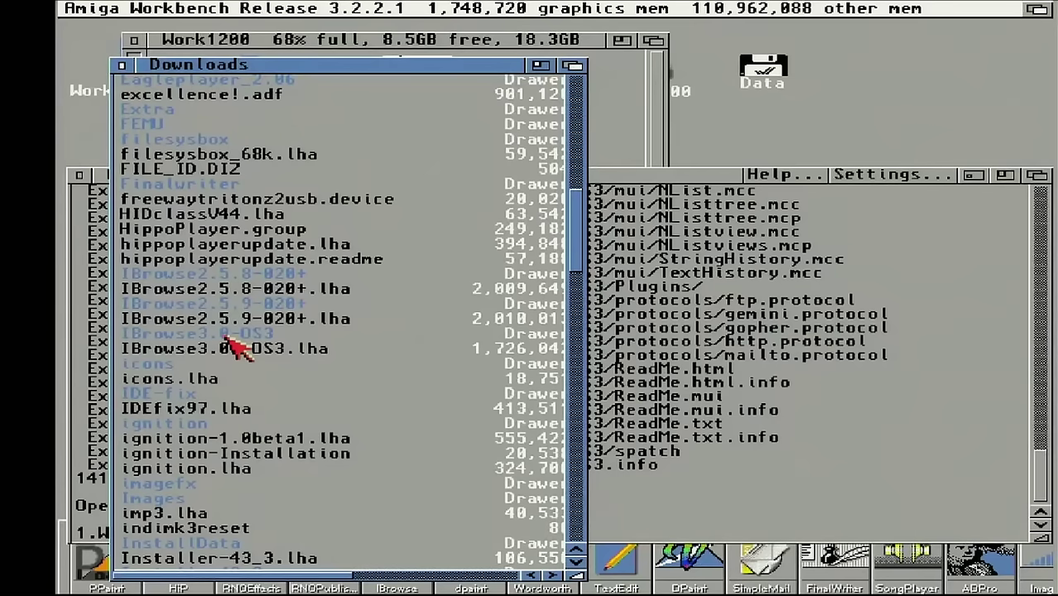
pyautogui.click(607, 176)
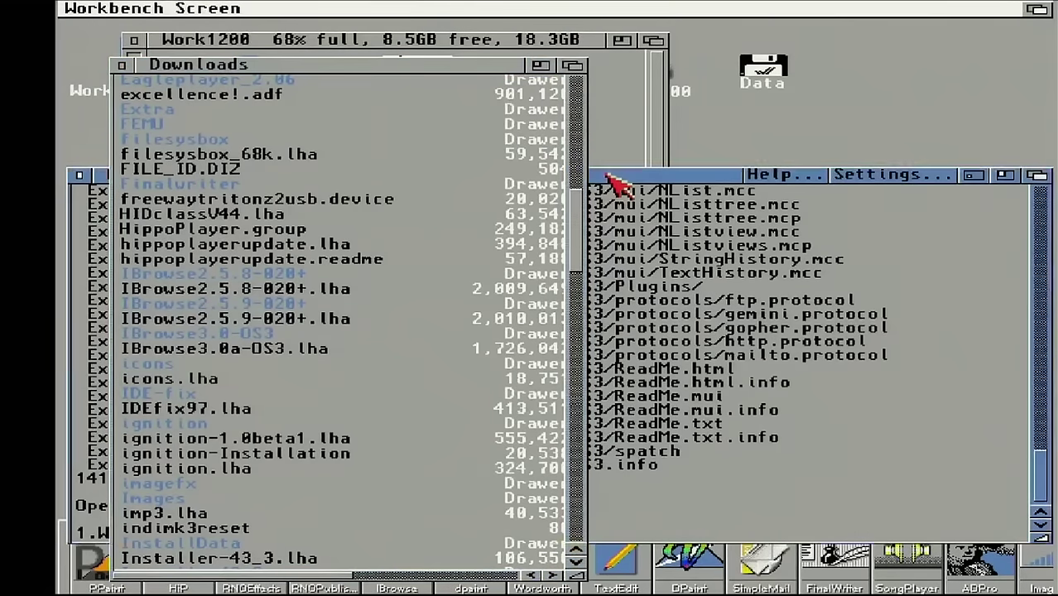
pyautogui.click(607, 177)
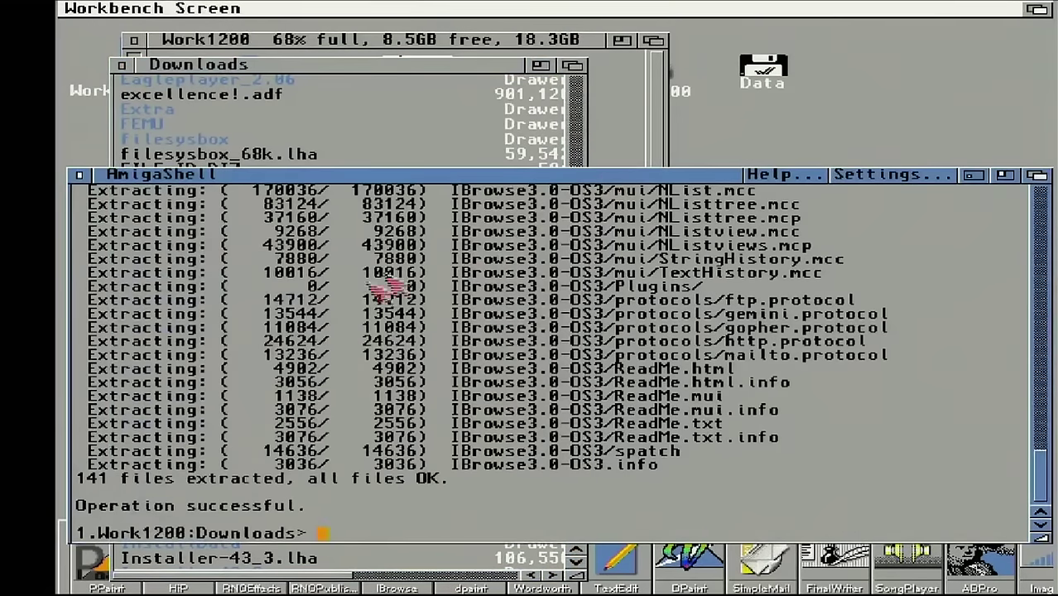
pyautogui.click(305, 76)
pyautogui.click(305, 76)
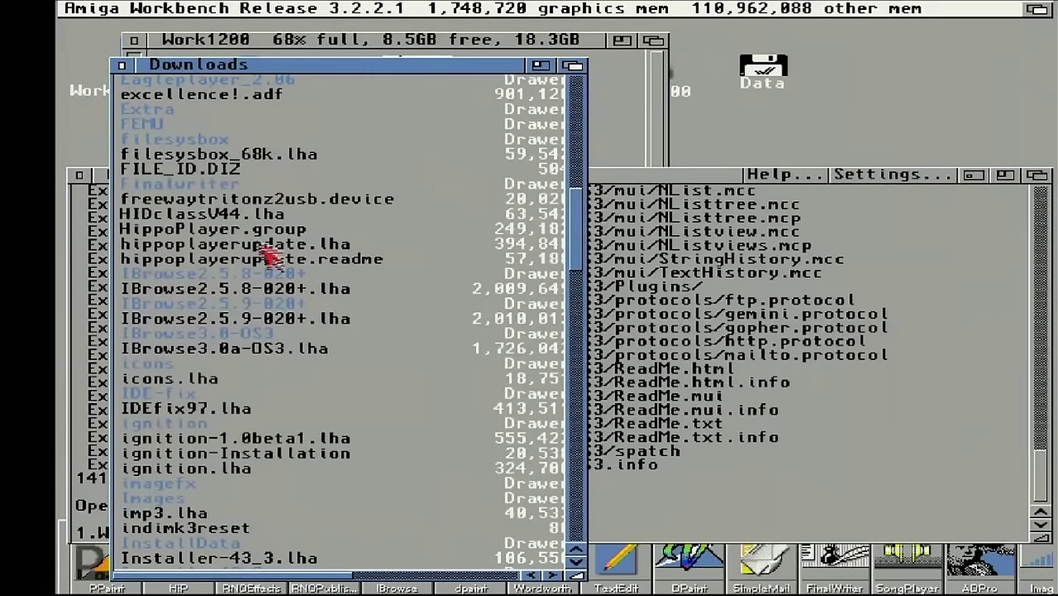
pyautogui.doubleClick(236, 332)
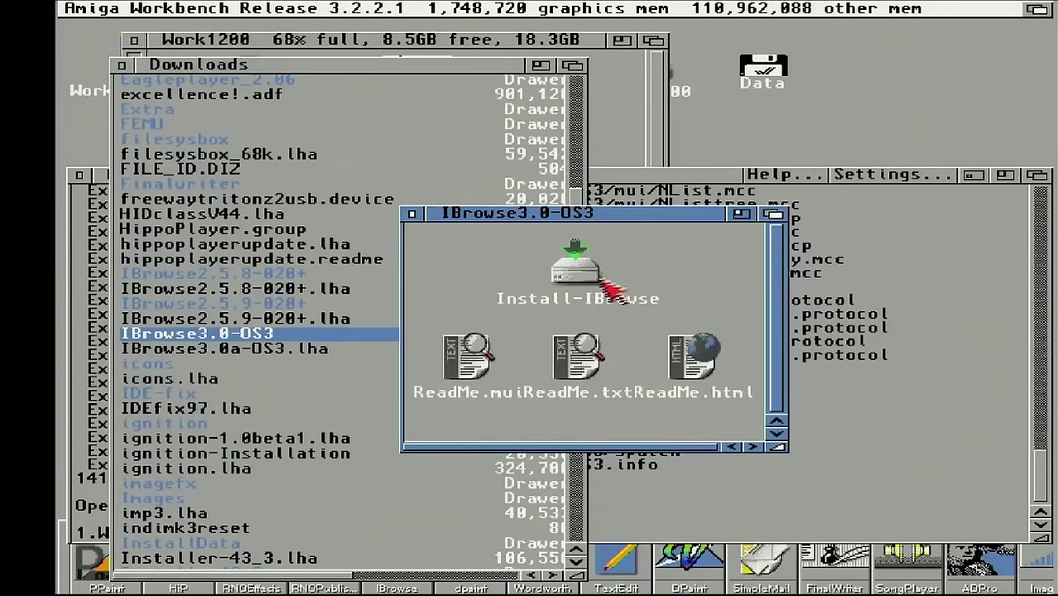
pyautogui.doubleClick(579, 267)
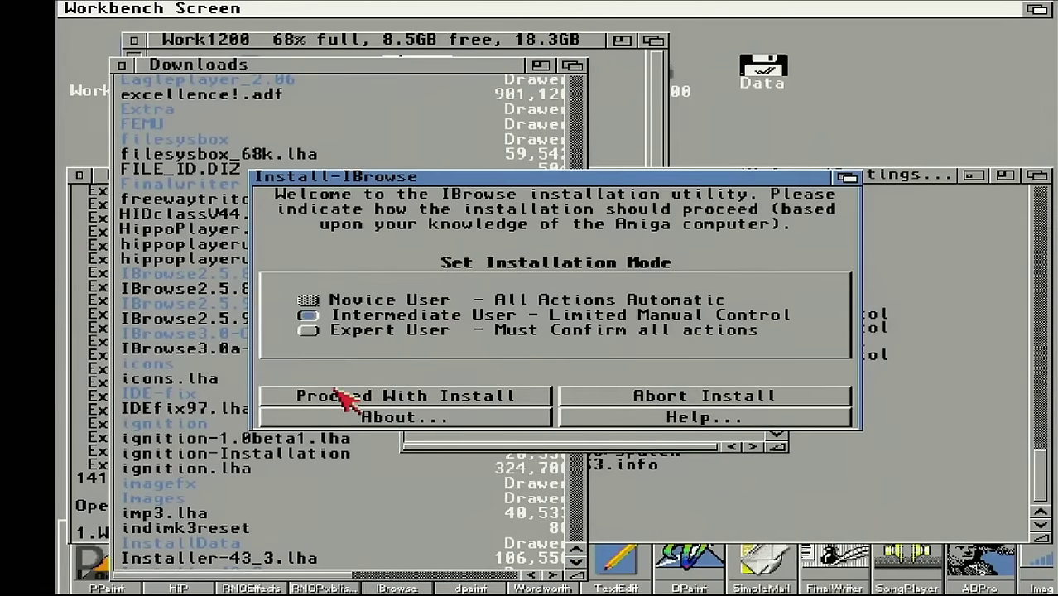
# Proceed with the IBrowse installation in Intermediate User mode and choose Workbench1200:Internet as the destination drawer
pyautogui.click(337, 394)
pyautogui.click(354, 401)
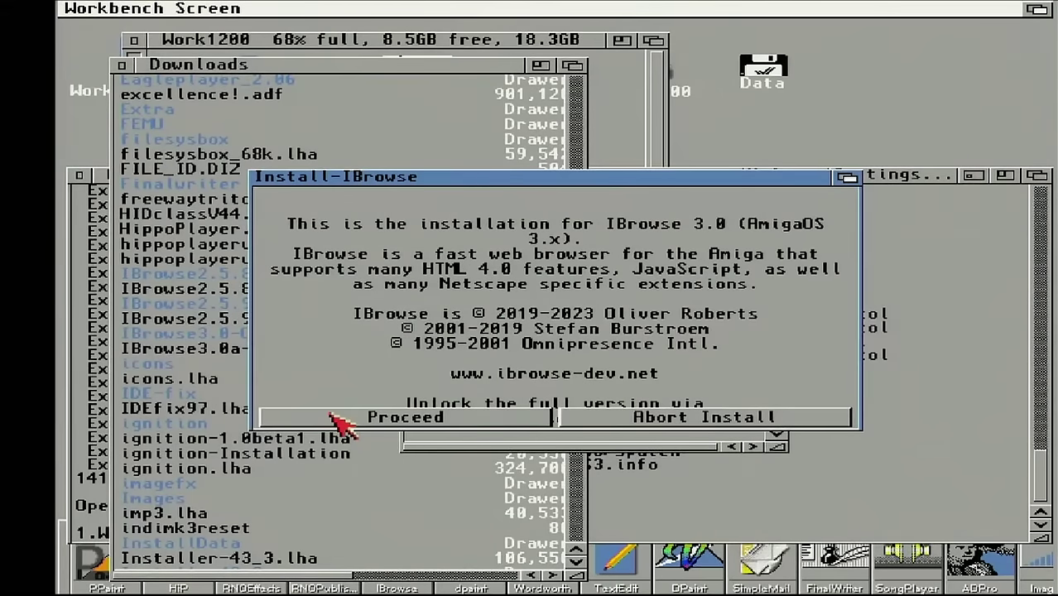
pyautogui.click(335, 417)
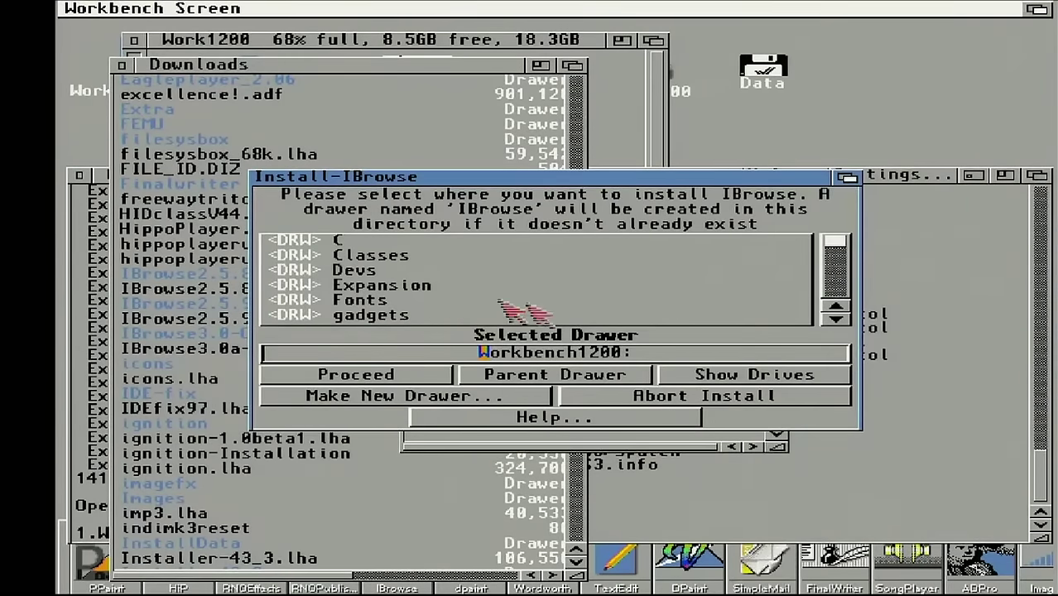
pyautogui.click(837, 319)
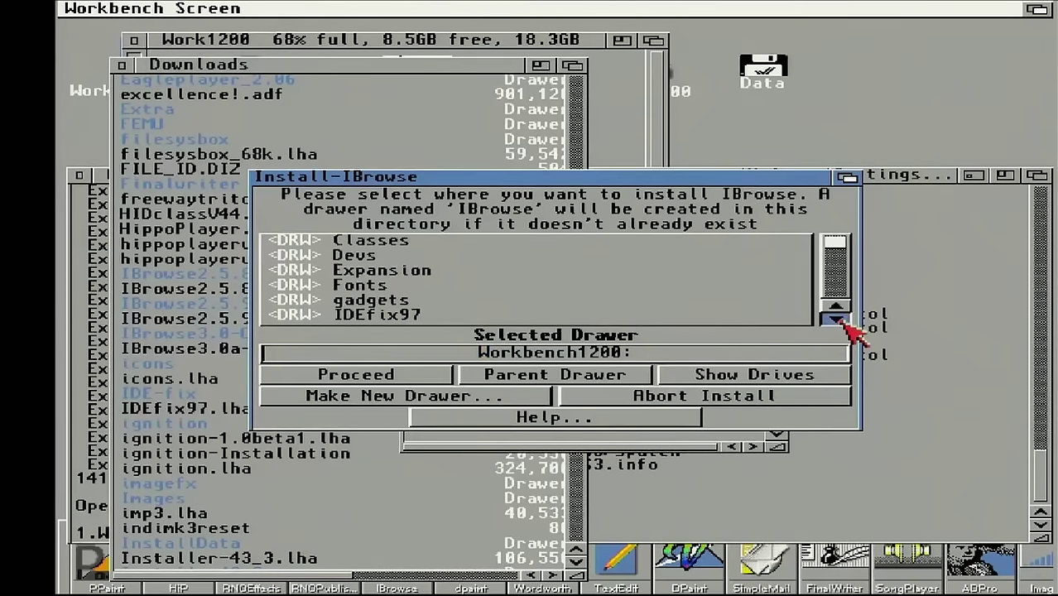
pyautogui.click(836, 318)
pyautogui.click(837, 318)
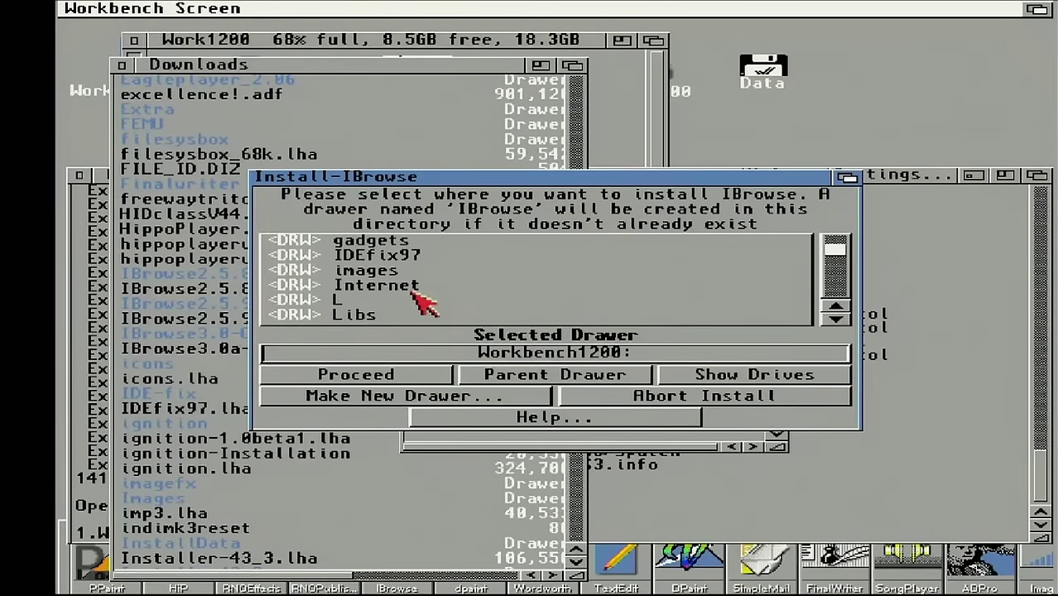
pyautogui.doubleClick(381, 283)
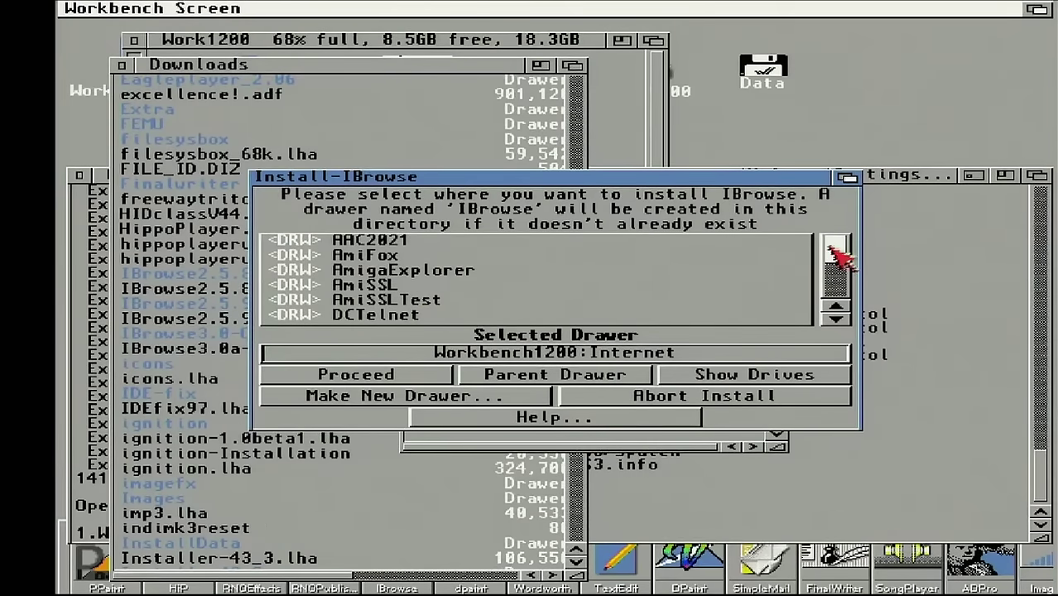
pyautogui.moveTo(832, 244); pyautogui.dragTo(815, 274)
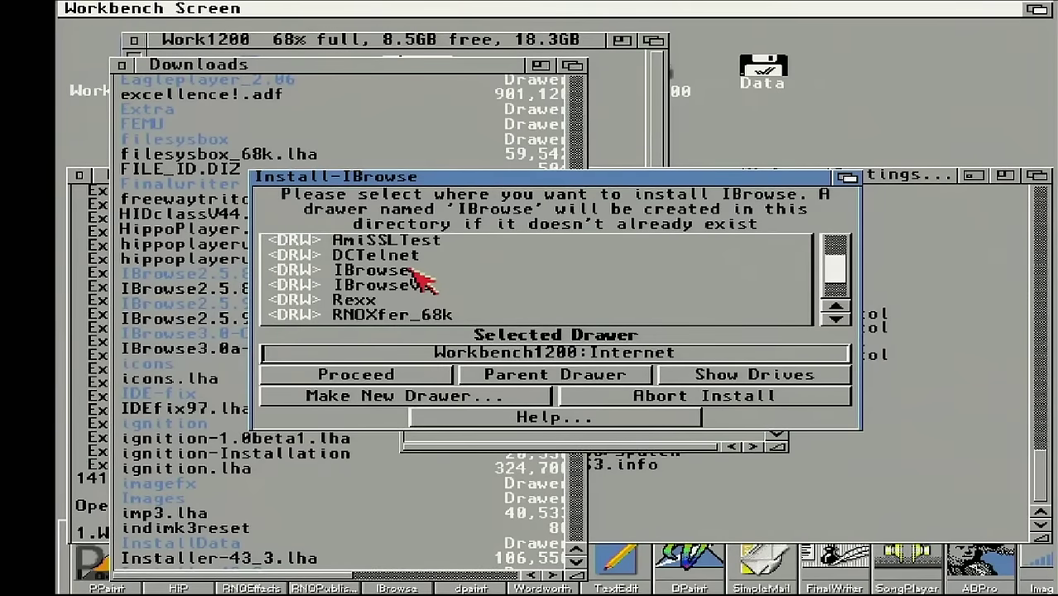
pyautogui.click(396, 377)
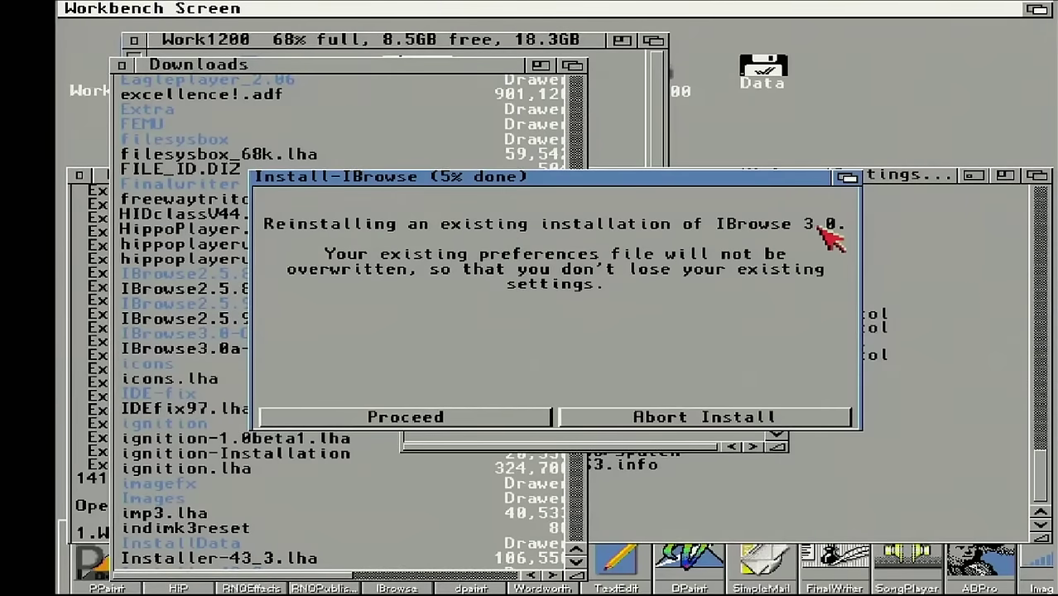
# Accept reinstalling over the existing IBrowse with English (built-in) as the only language and the 68060/FPU version
pyautogui.click(465, 415)
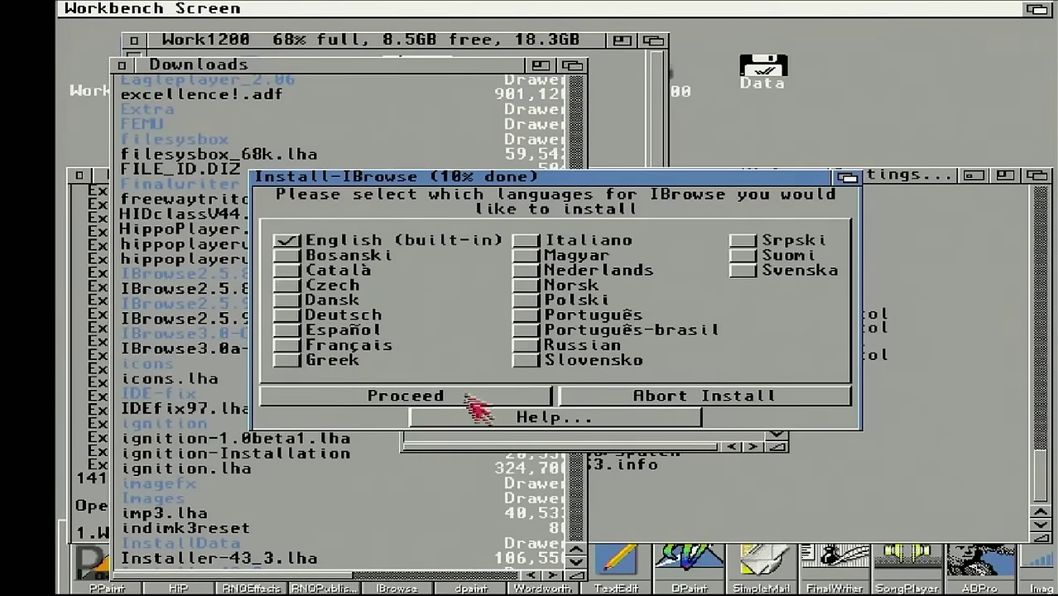
pyautogui.click(366, 395)
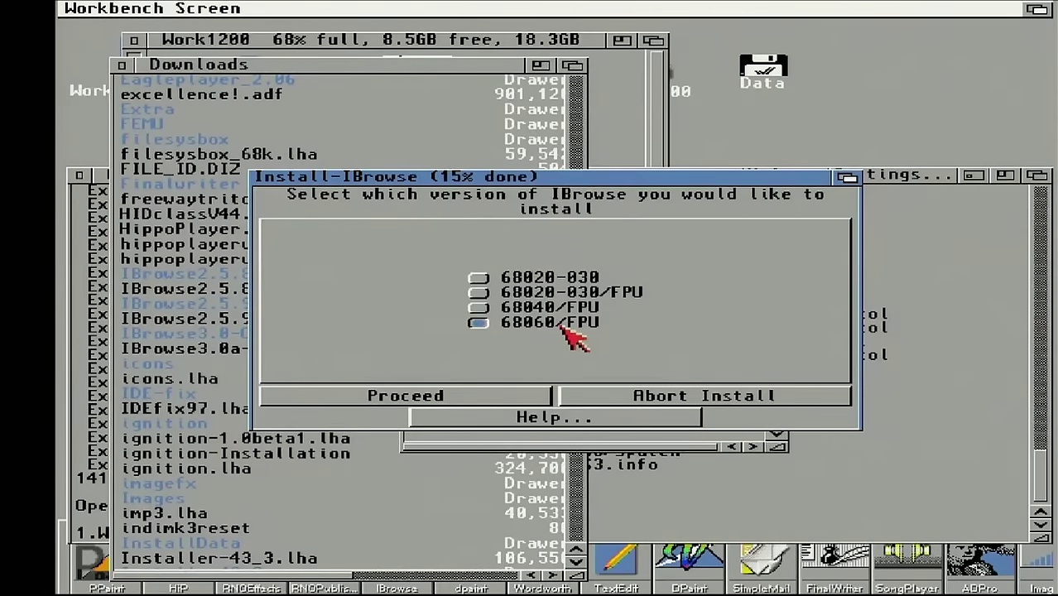
pyautogui.click(411, 396)
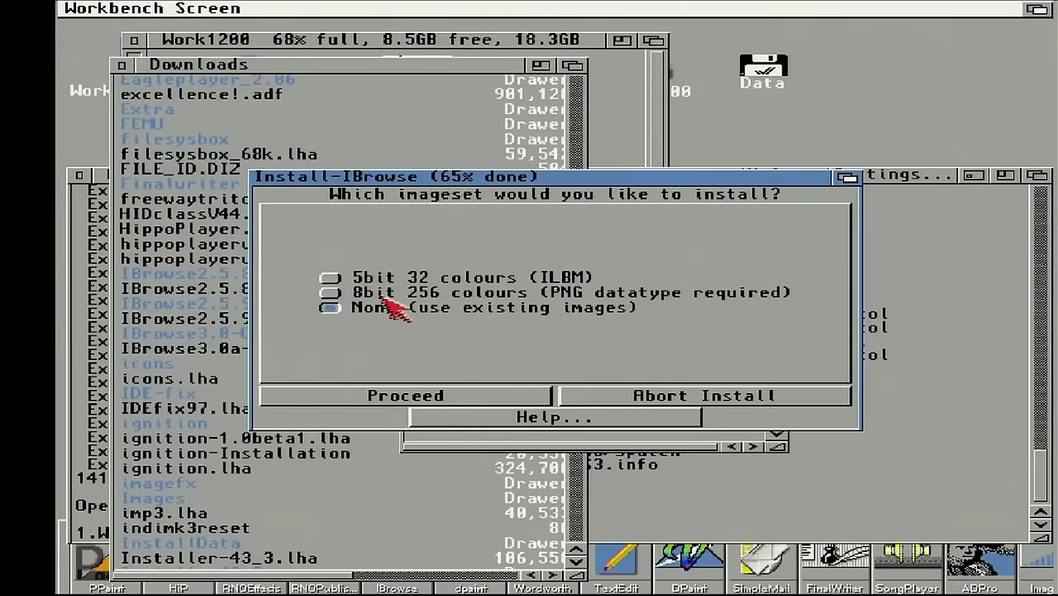
# Choose the 8bit 256 colours imageset and copy all program images to Workbench1200:Internet/IBrowse/images
pyautogui.click(331, 294)
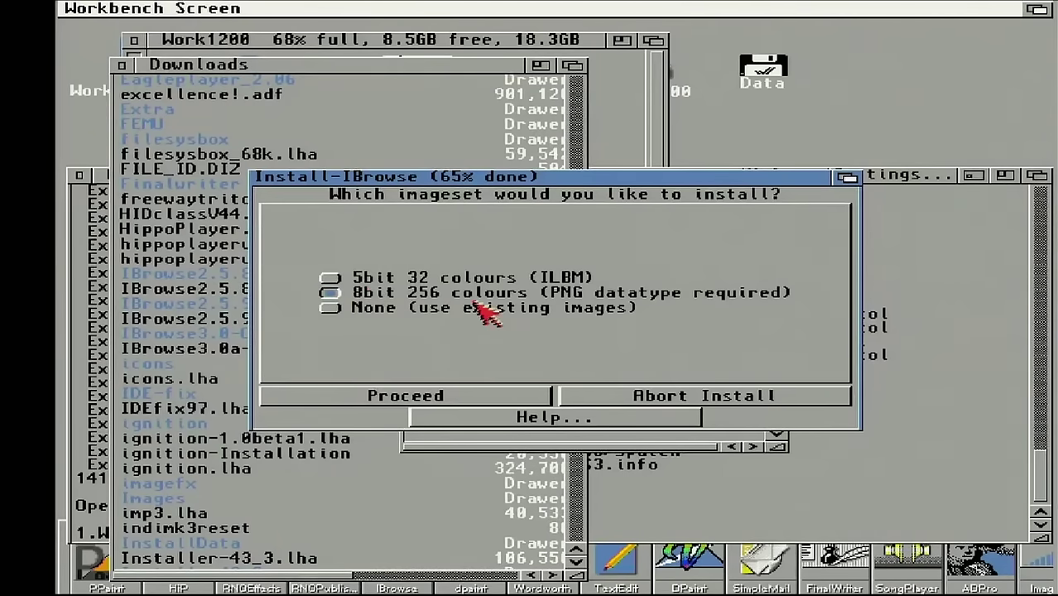
pyautogui.click(396, 401)
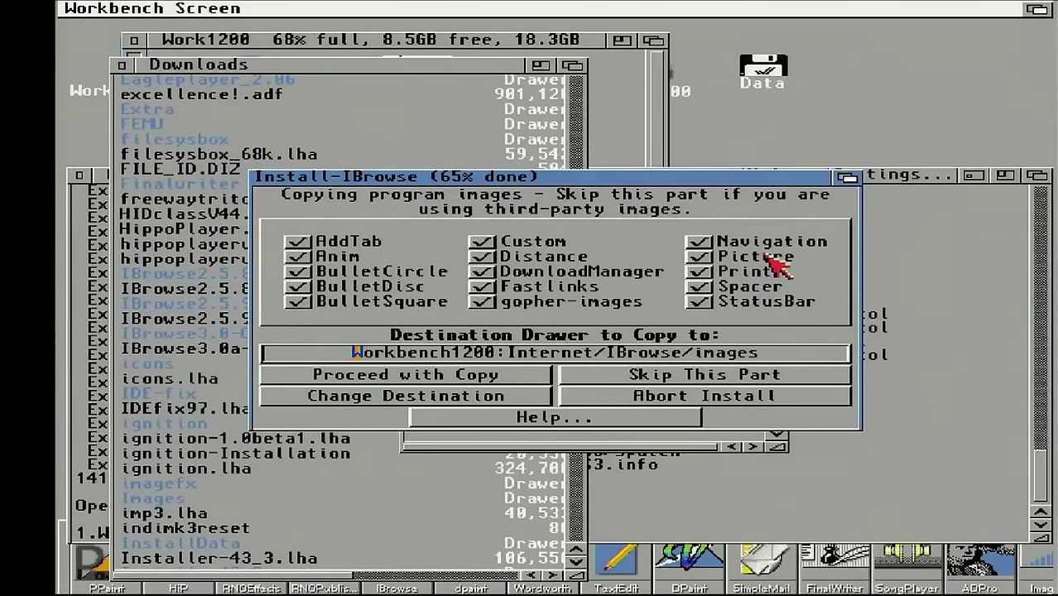
pyautogui.click(404, 378)
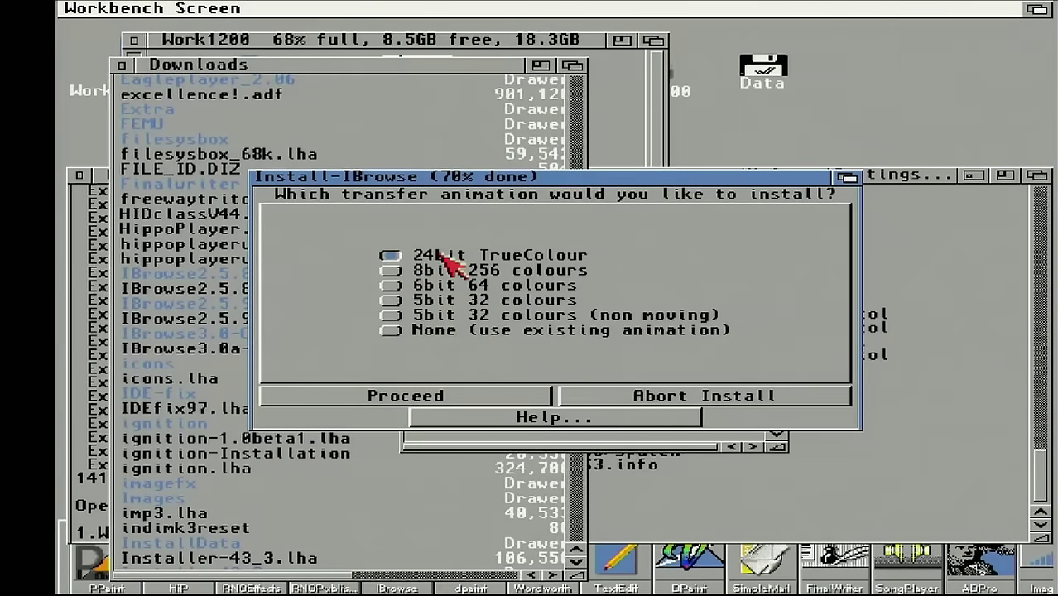
# Accept the 24bit TrueColour transfer animation and the NList and Cache Explorer MUI classes to finish the IBrowse installation
pyautogui.click(352, 403)
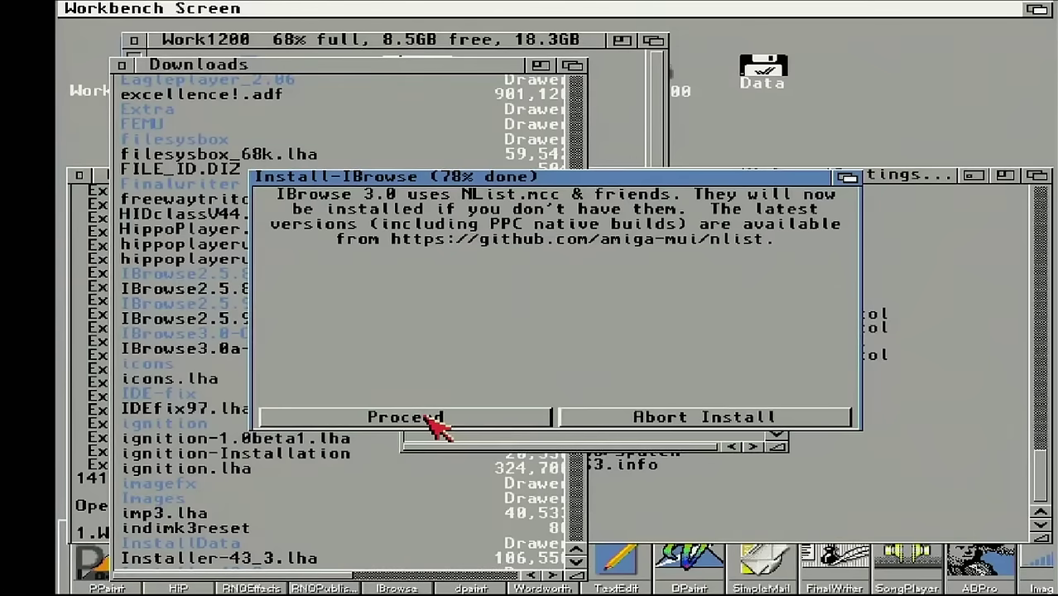
pyautogui.click(432, 420)
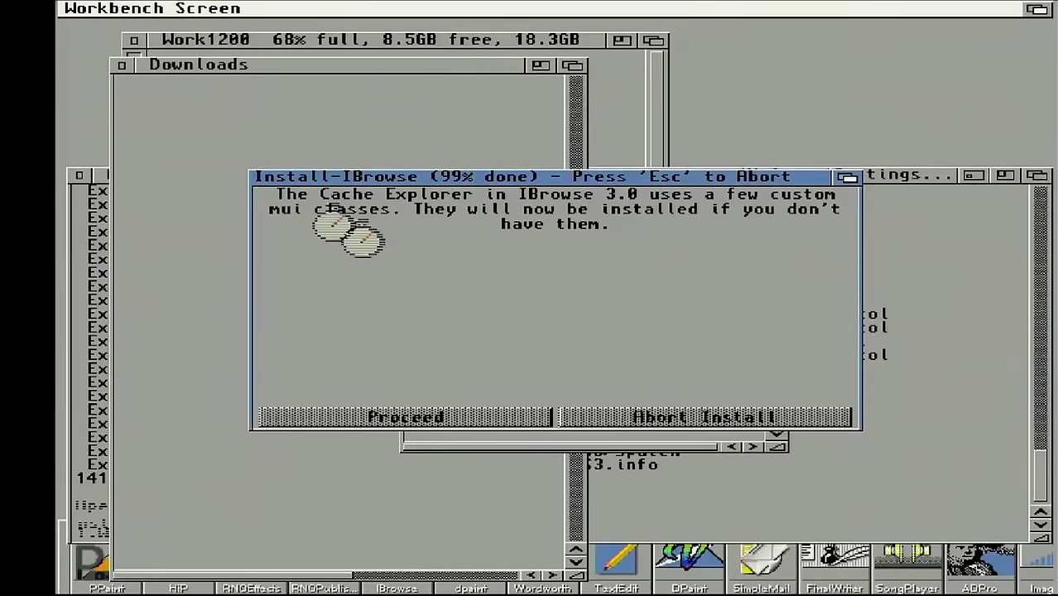
pyautogui.click(579, 418)
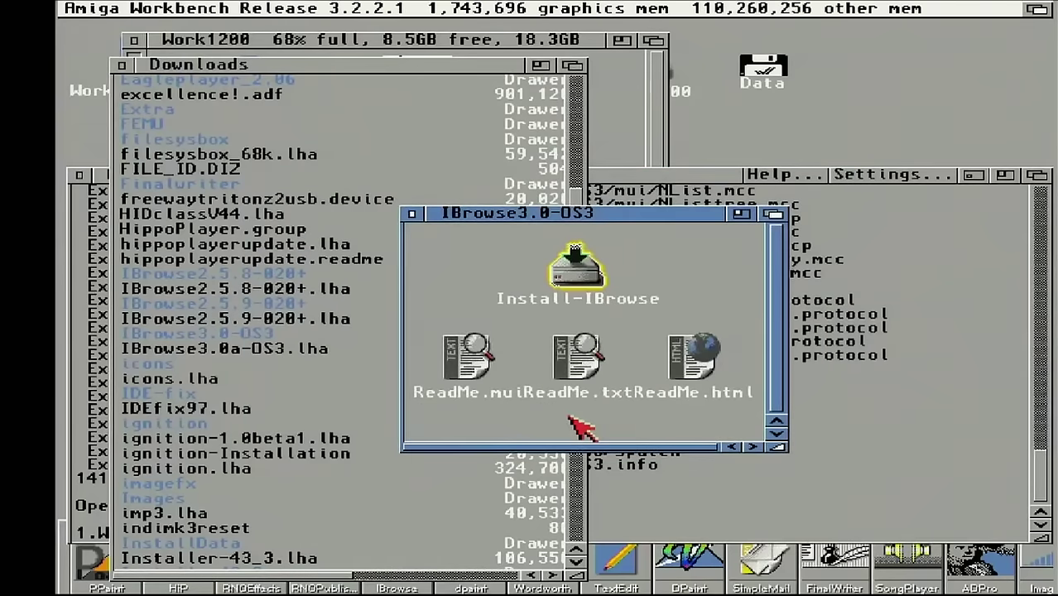
# Close the IBrowse3.0-OS3, Downloads, AmigaShell and Work1200 windows to clear the Workbench
pyautogui.click(412, 215)
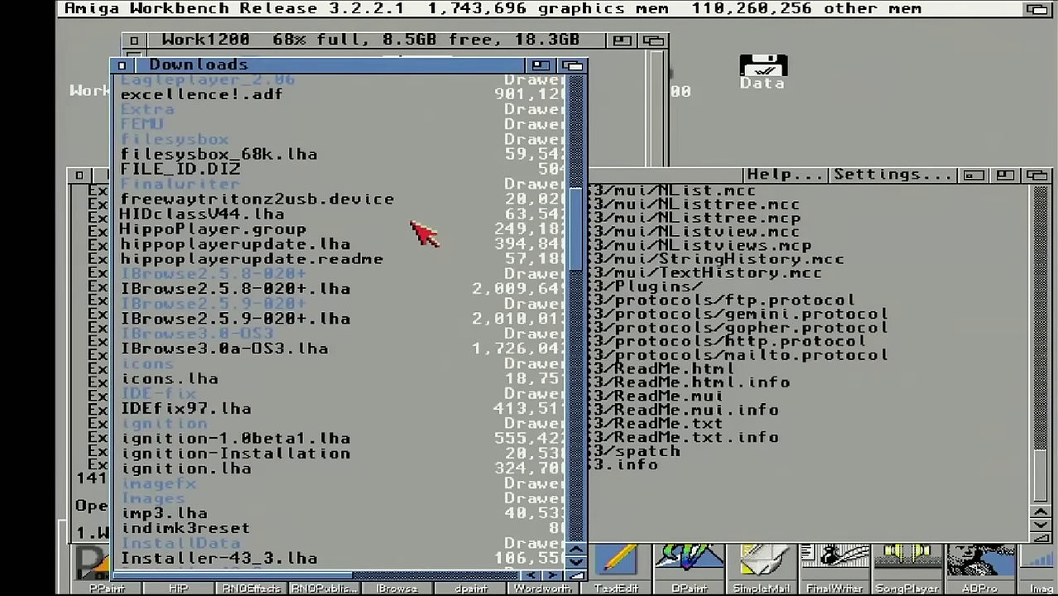
pyautogui.click(122, 66)
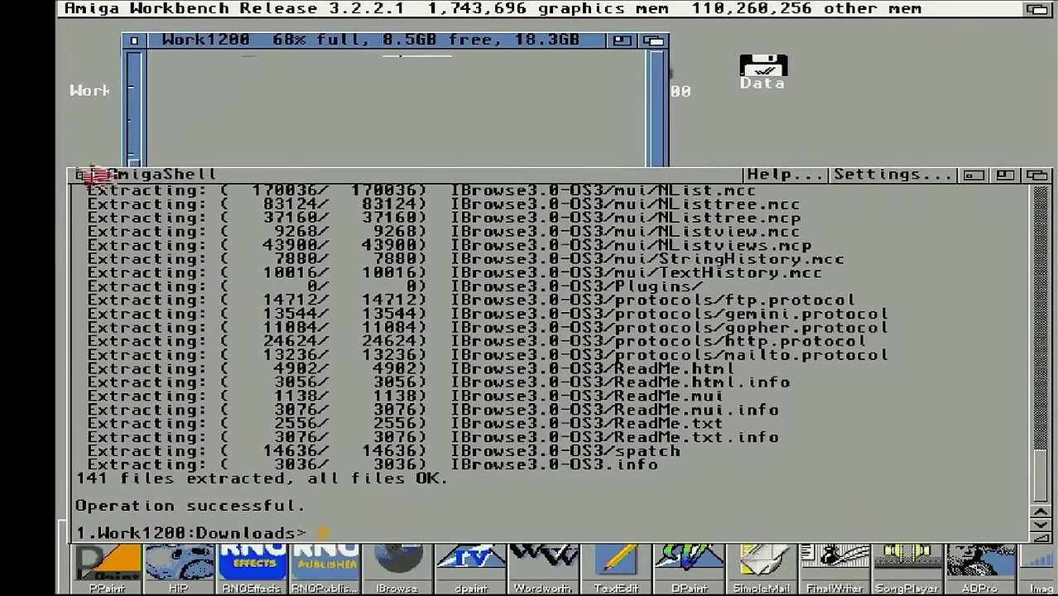
pyautogui.click(80, 175)
pyautogui.click(131, 40)
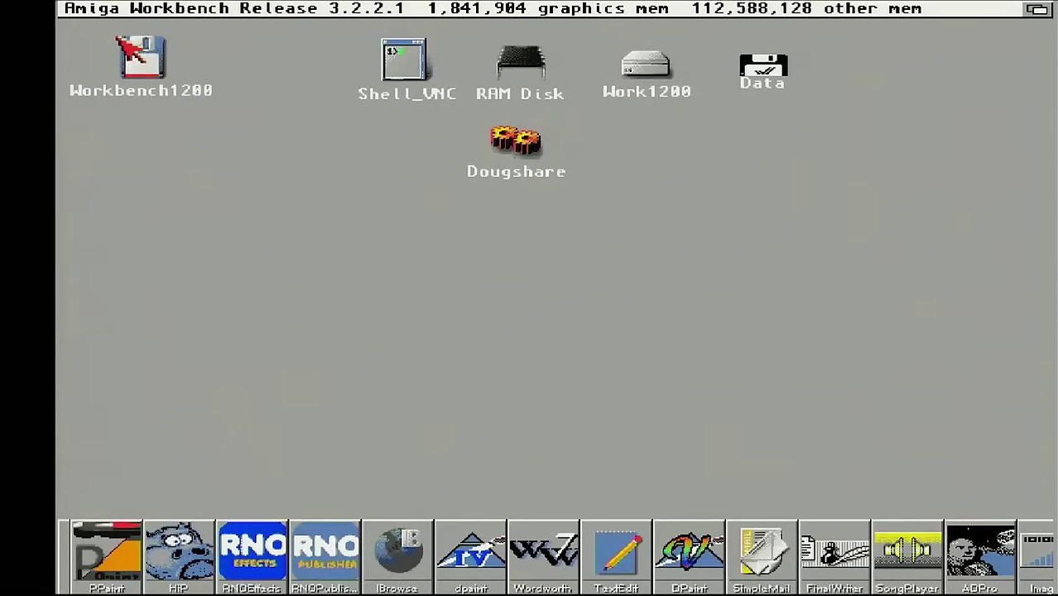
# Open the Internet/IBrowse drawer on Workbench1200 and launch IBrowse from it
pyautogui.doubleClick(136, 53)
pyautogui.doubleClick(153, 153)
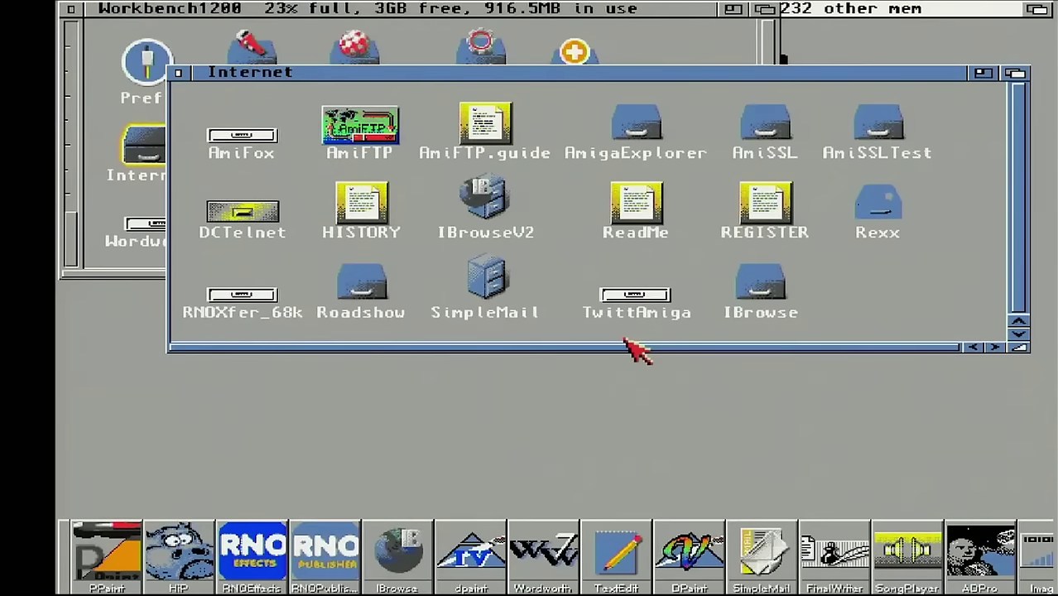
pyautogui.doubleClick(782, 292)
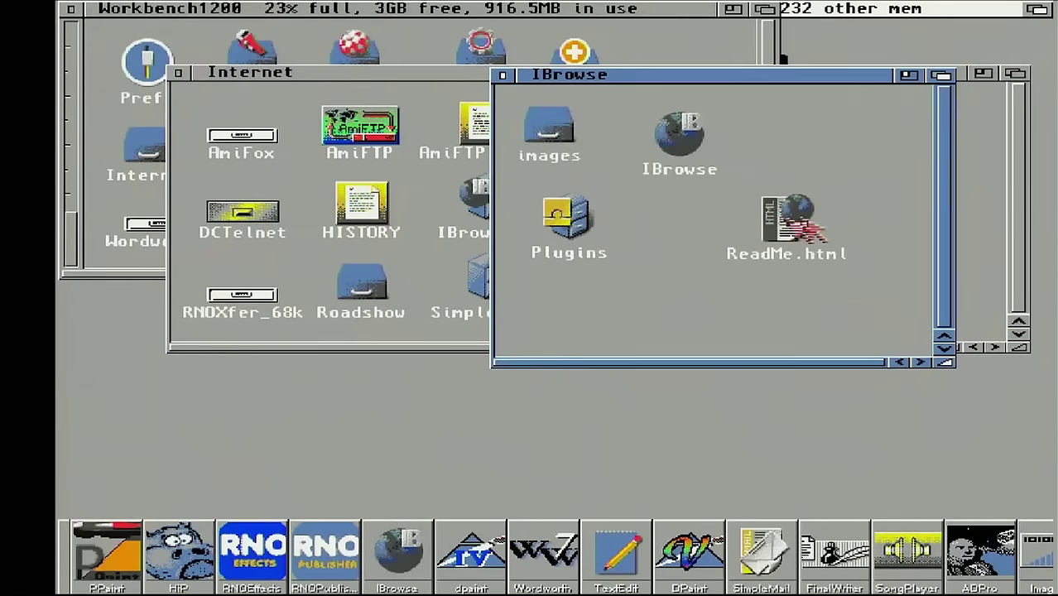
pyautogui.click(678, 137)
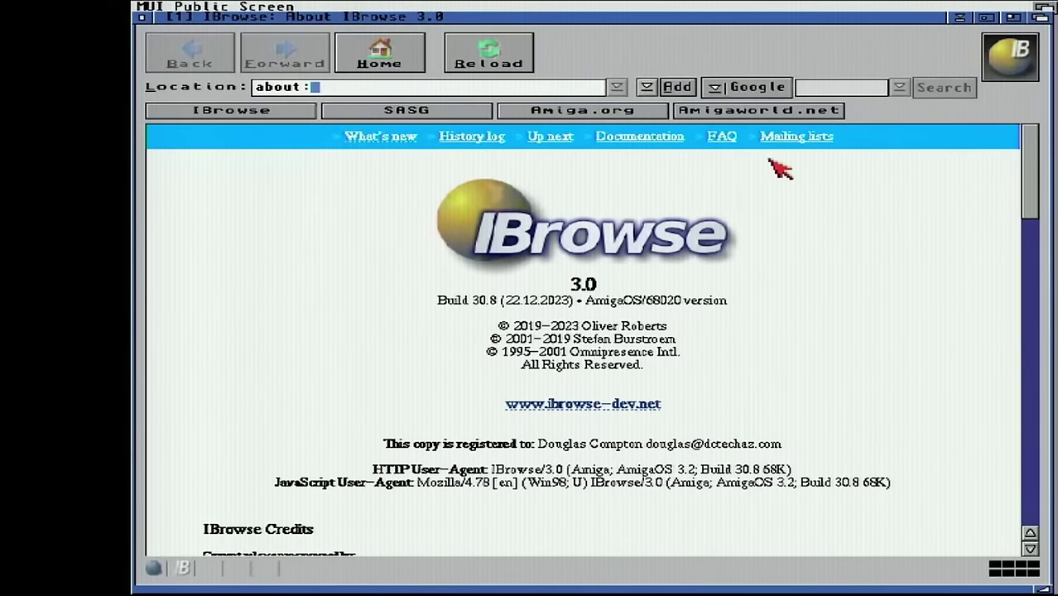
# Open IBrowse's screen mode settings and try running the browser on the Workbench public screen
pyautogui.click(801, 37)
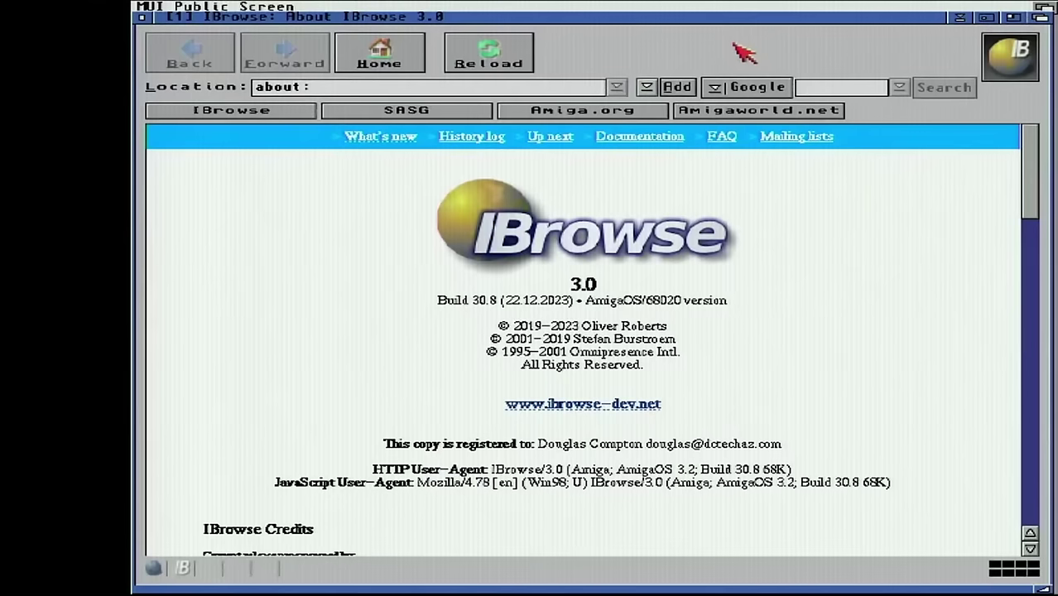
pyautogui.rightClick(734, 4)
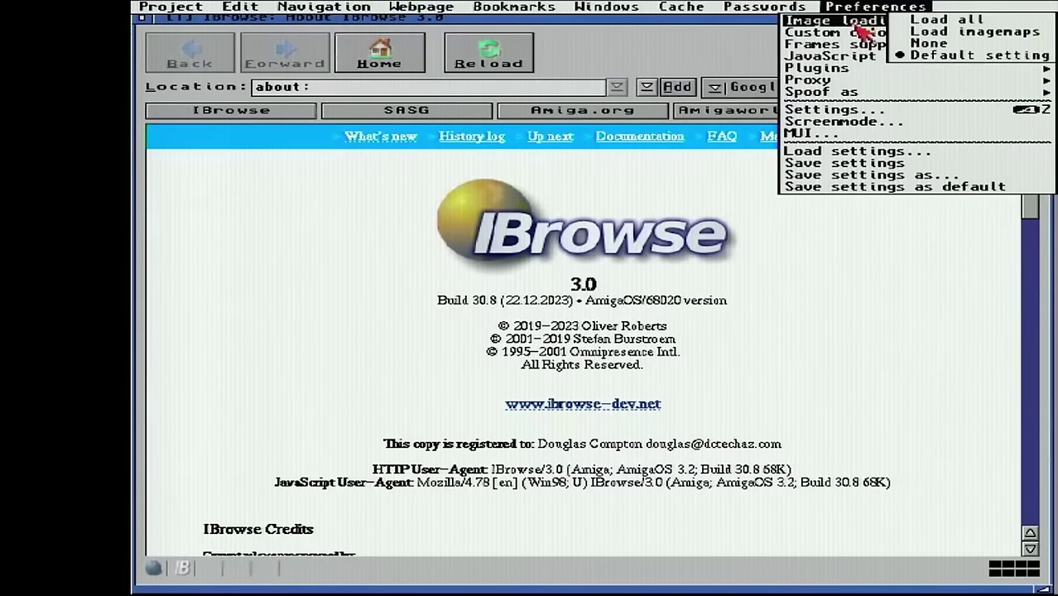
pyautogui.rightClick(836, 136)
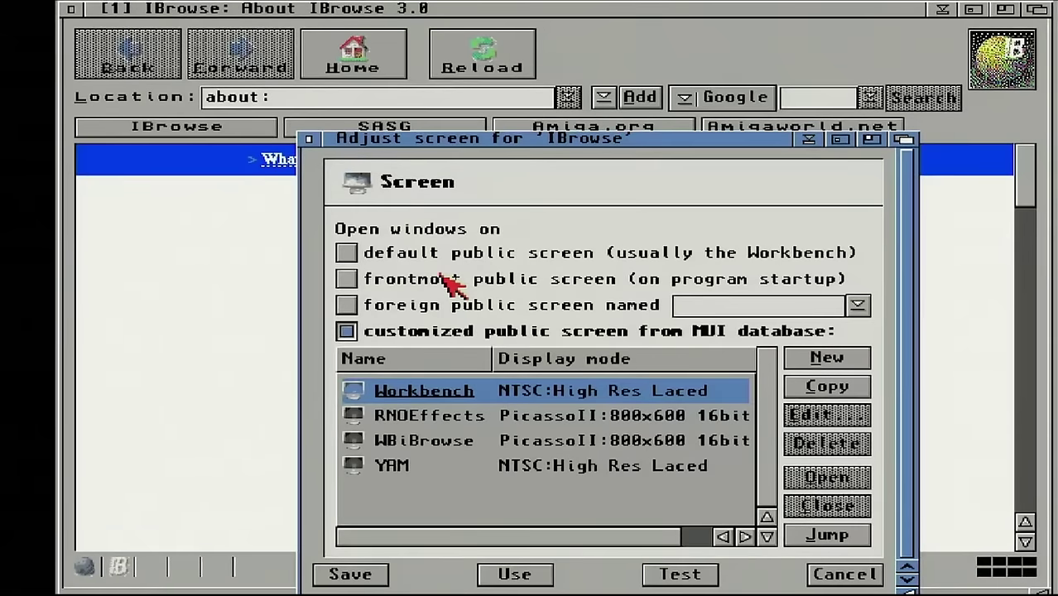
# Bring the IBrowse window in front of the screen settings, enlarge it, and reposition it on the screen
pyautogui.click(528, 10)
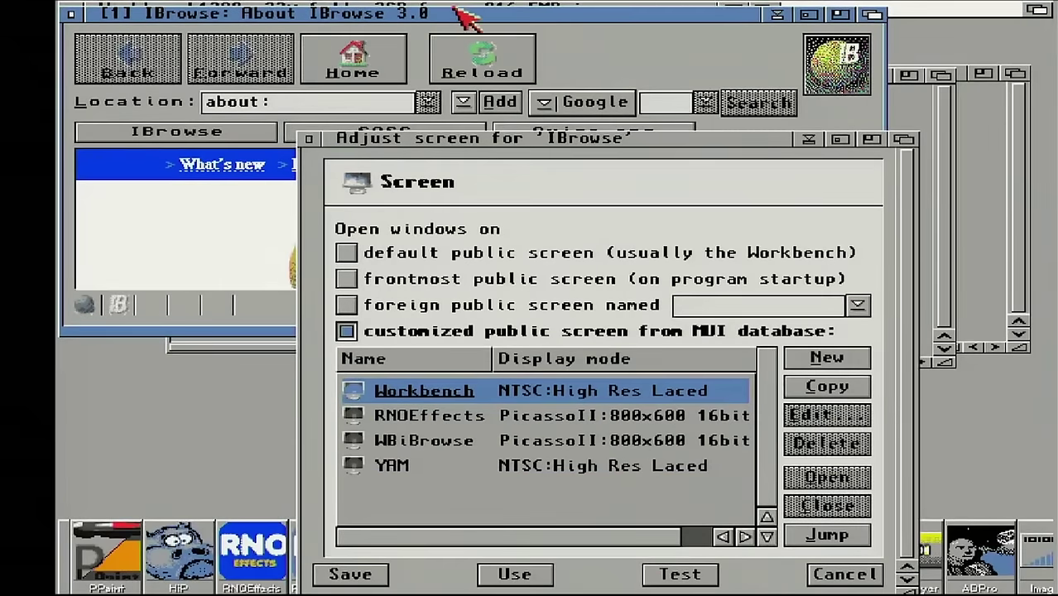
pyautogui.moveTo(466, 17); pyautogui.dragTo(568, 214)
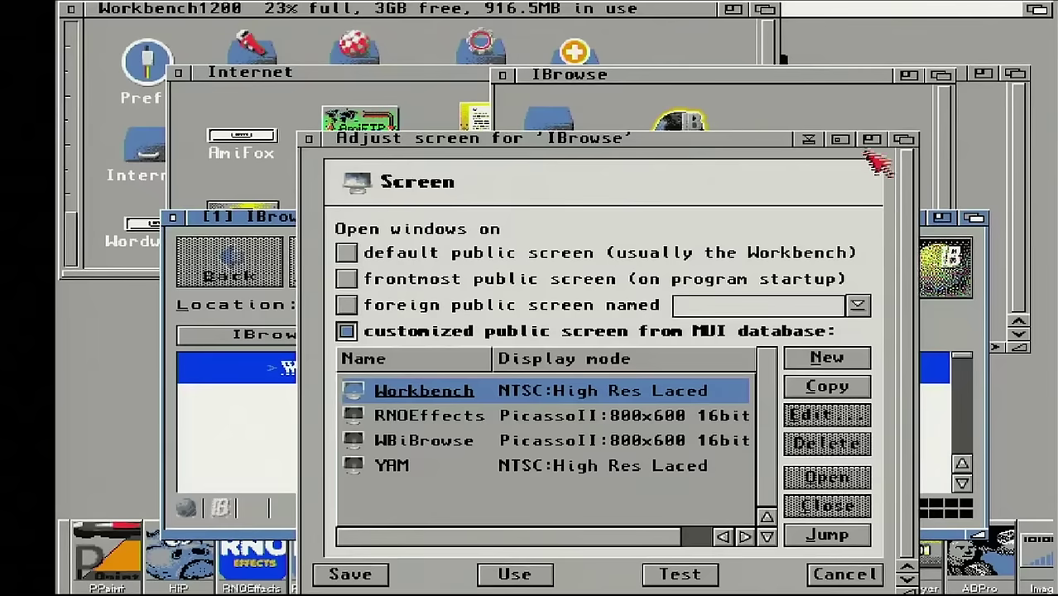
pyautogui.click(269, 230)
pyautogui.moveTo(269, 230); pyautogui.dragTo(253, 83)
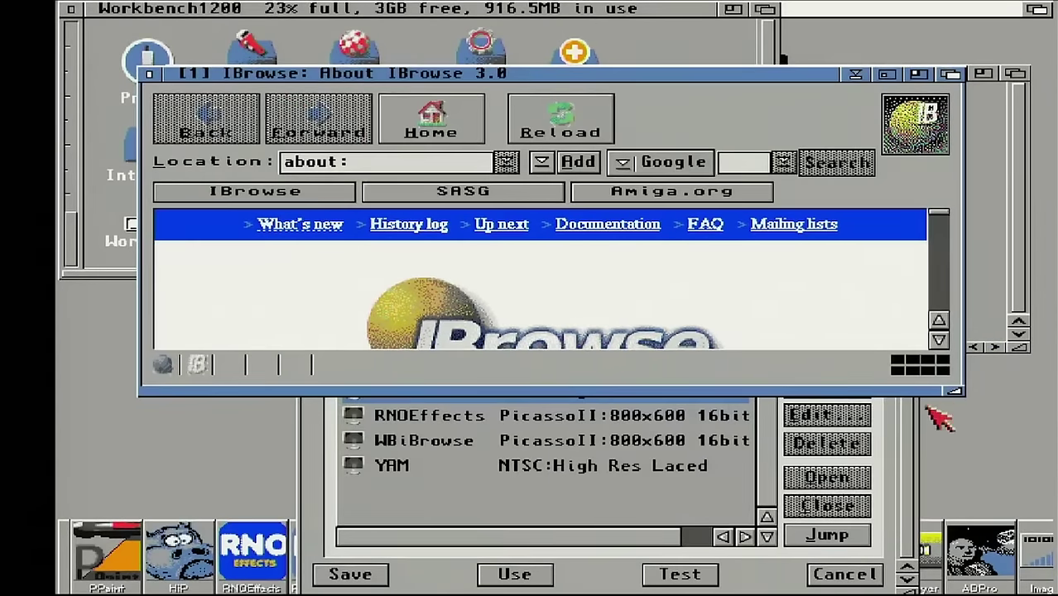
pyautogui.moveTo(952, 388); pyautogui.dragTo(1042, 562)
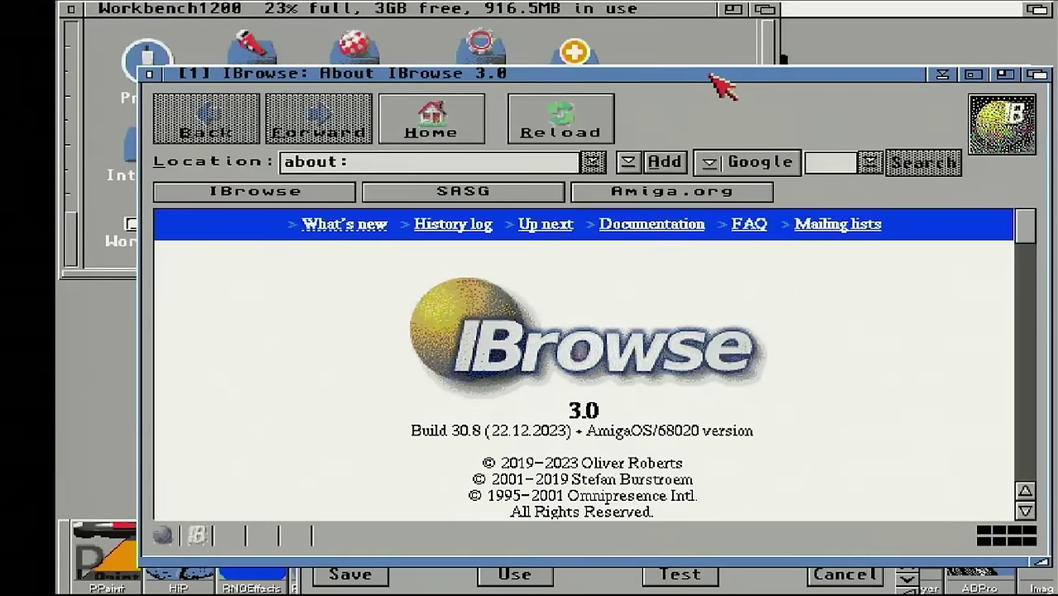
pyautogui.moveTo(709, 74); pyautogui.dragTo(634, 36)
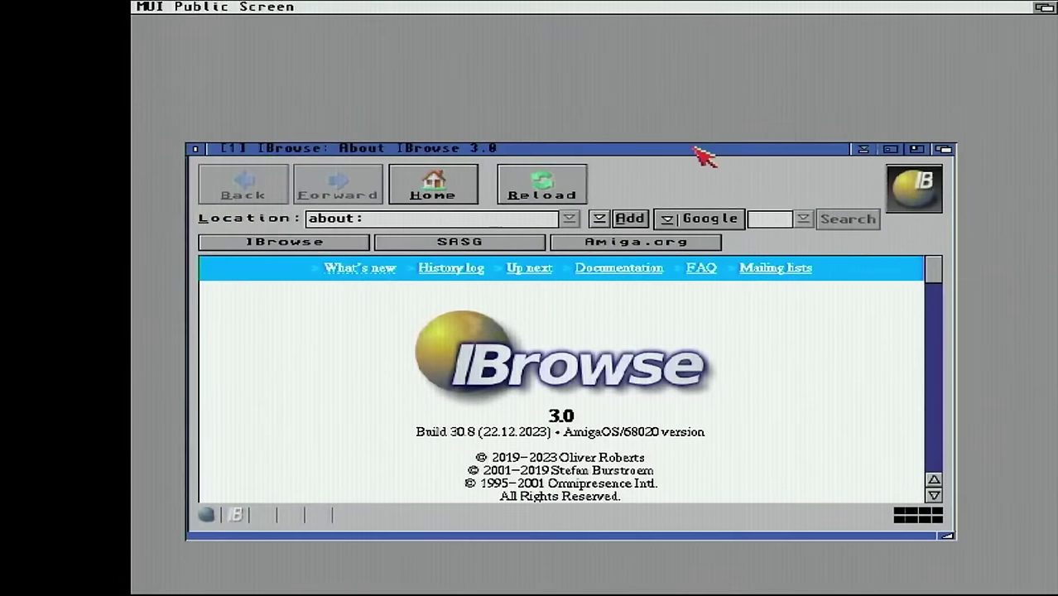
pyautogui.moveTo(704, 147); pyautogui.dragTo(684, 94)
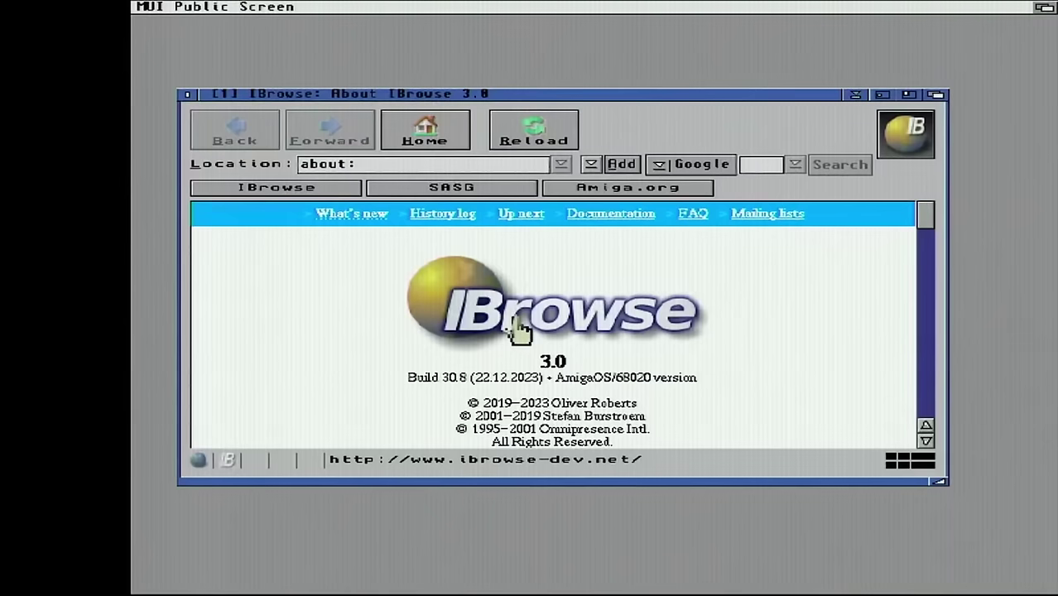
# Open the Screen page of IBrowse's MUI settings and set Promote to No for the MUI public screen in NewMode
pyautogui.rightClick(823, 17)
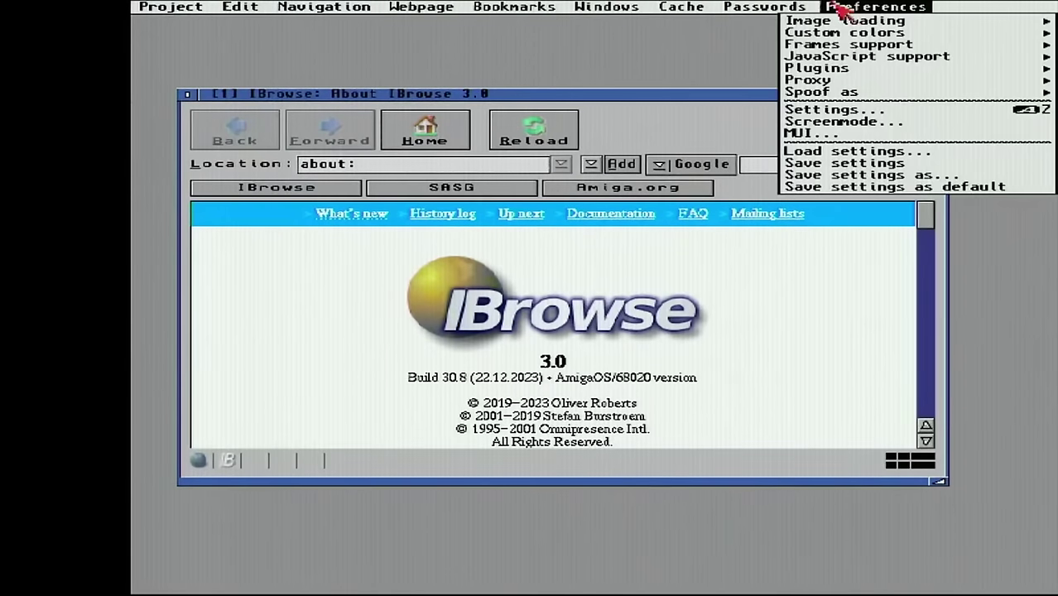
pyautogui.click(811, 135)
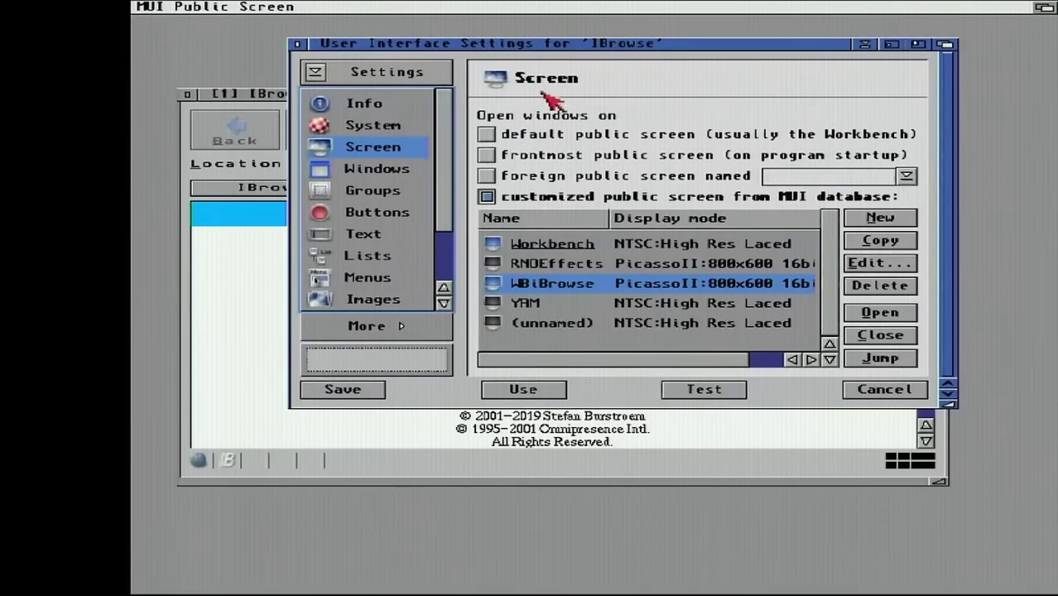
pyautogui.moveTo(578, 46); pyautogui.dragTo(523, 45)
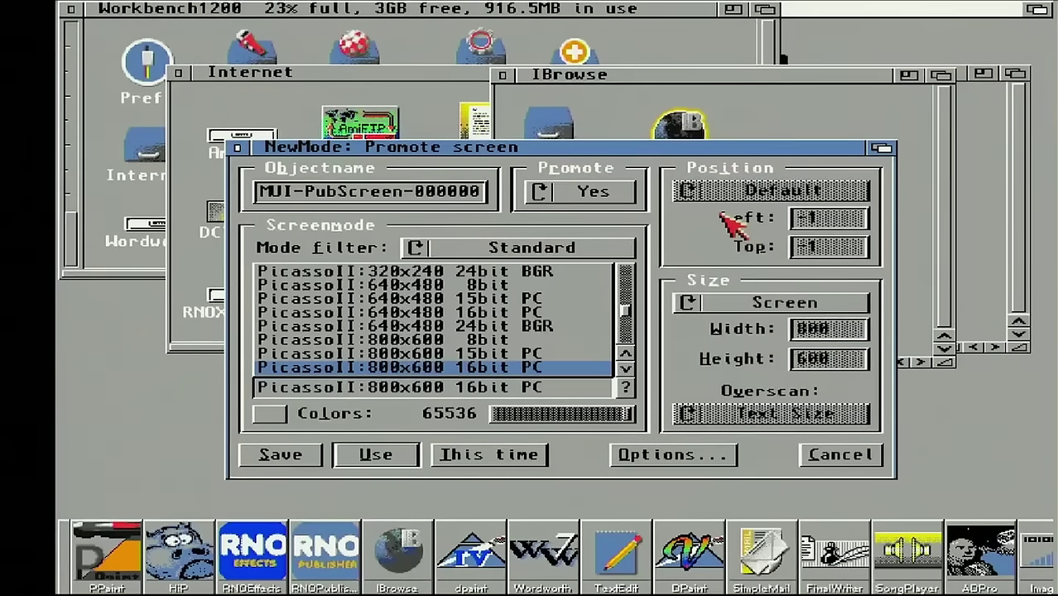
pyautogui.click(595, 207)
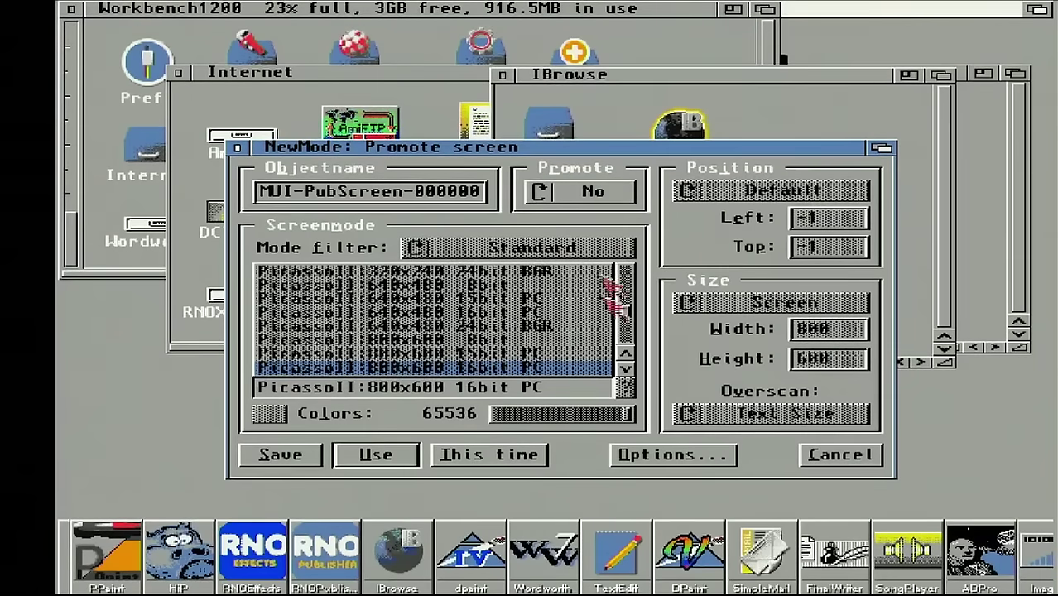
pyautogui.click(404, 461)
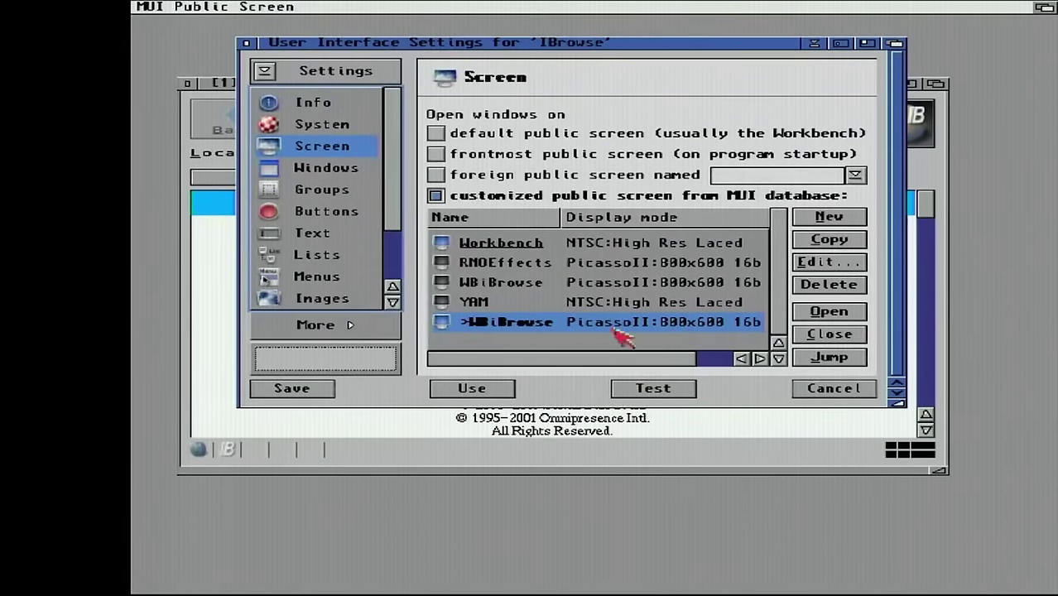
# Edit the >WBiBrowse public screen and set its display mode to HIGHGFX:Super-High Res Laced
pyautogui.click(822, 271)
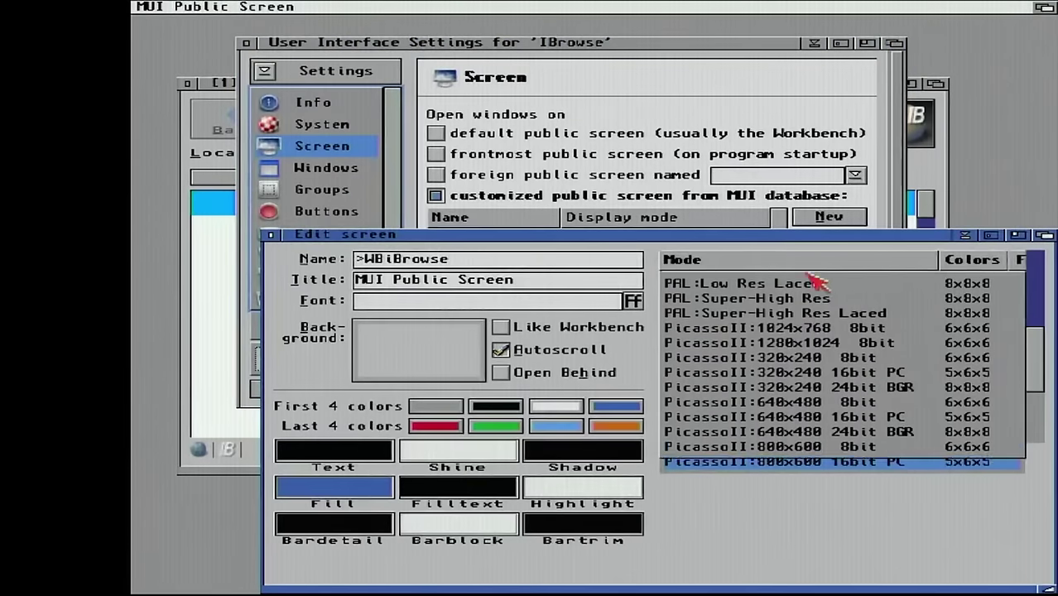
pyautogui.moveTo(1041, 375); pyautogui.dragTo(1047, 424)
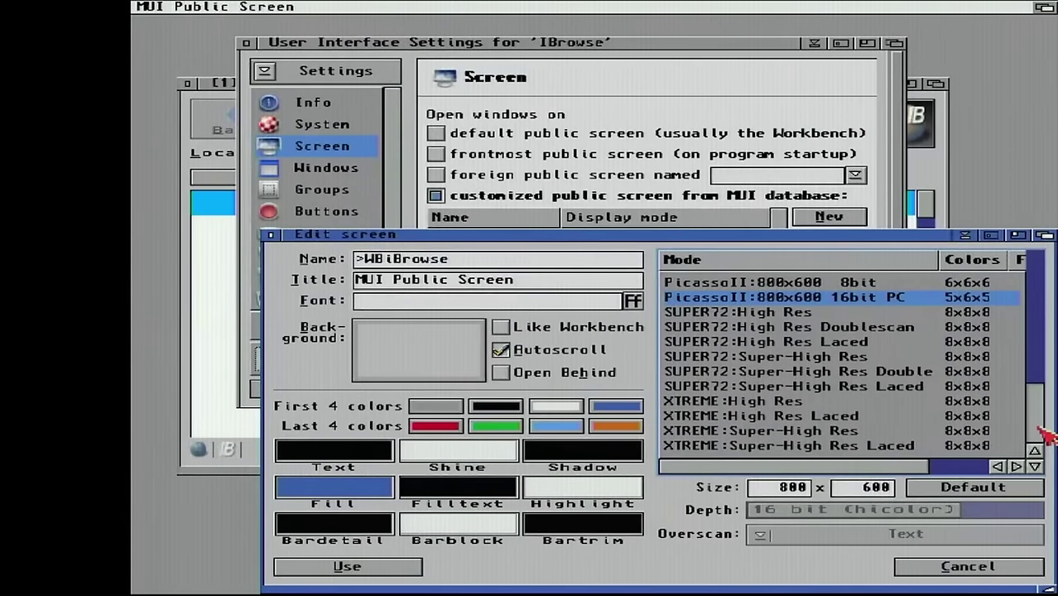
pyautogui.moveTo(1046, 427)
pyautogui.mouseDown()
pyautogui.moveTo(1048, 398)
pyautogui.moveTo(1048, 423)
pyautogui.mouseUp()
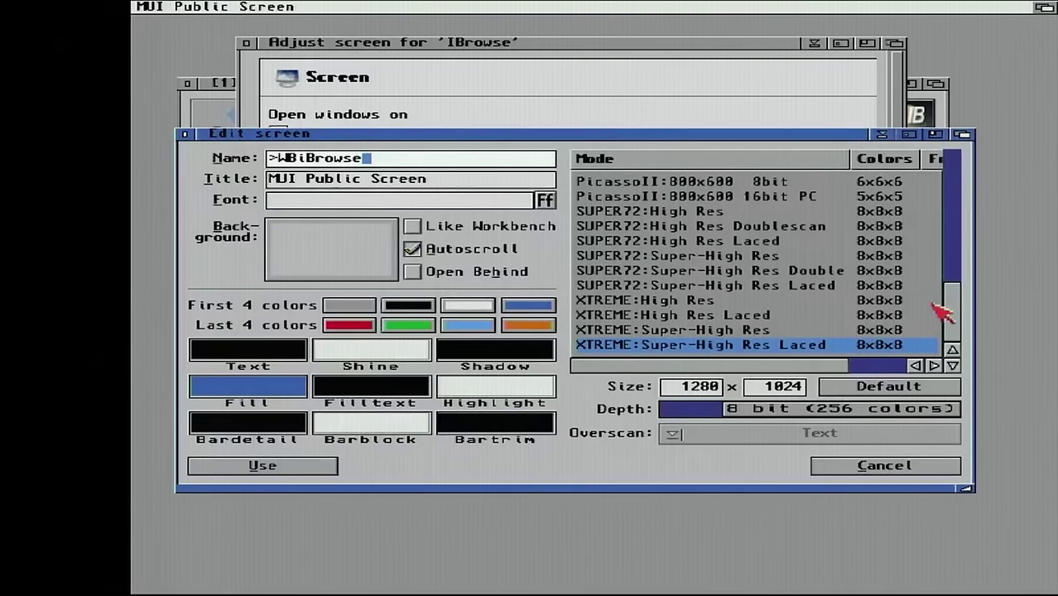
pyautogui.moveTo(960, 314); pyautogui.dragTo(942, 181)
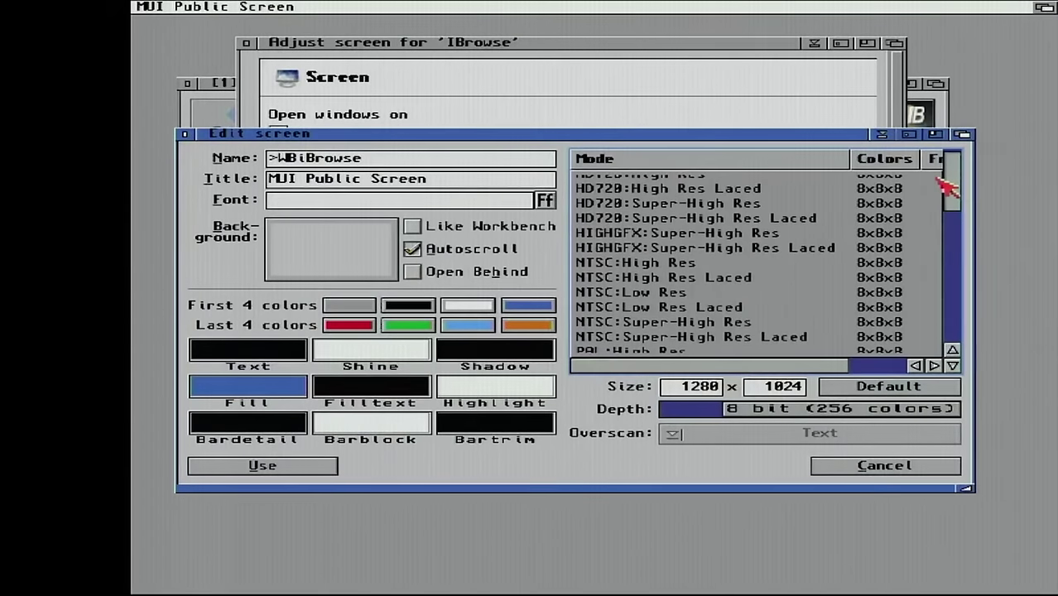
pyautogui.click(807, 249)
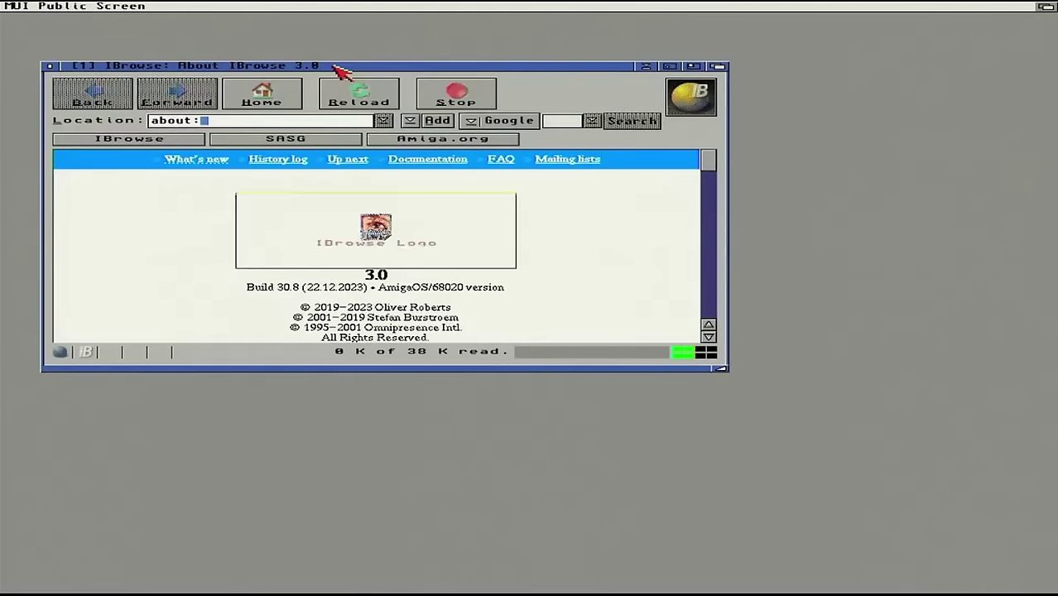
# Move the IBrowse window to the upper-left area of the HIGHGFX screen and enlarge it to fill most of the display
pyautogui.moveTo(342, 72); pyautogui.dragTo(472, 44)
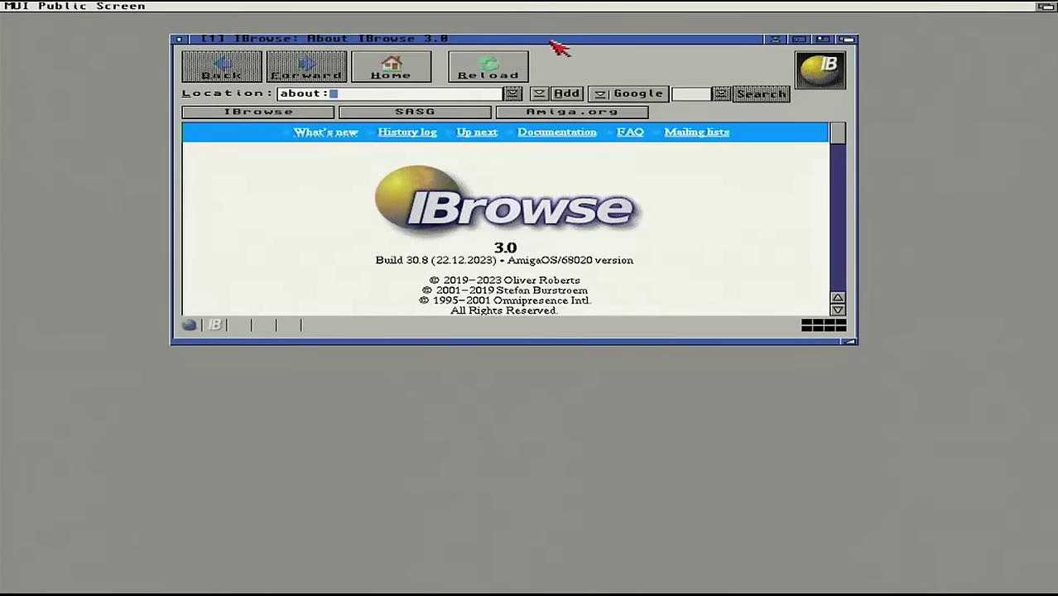
pyautogui.moveTo(560, 42); pyautogui.dragTo(441, 202)
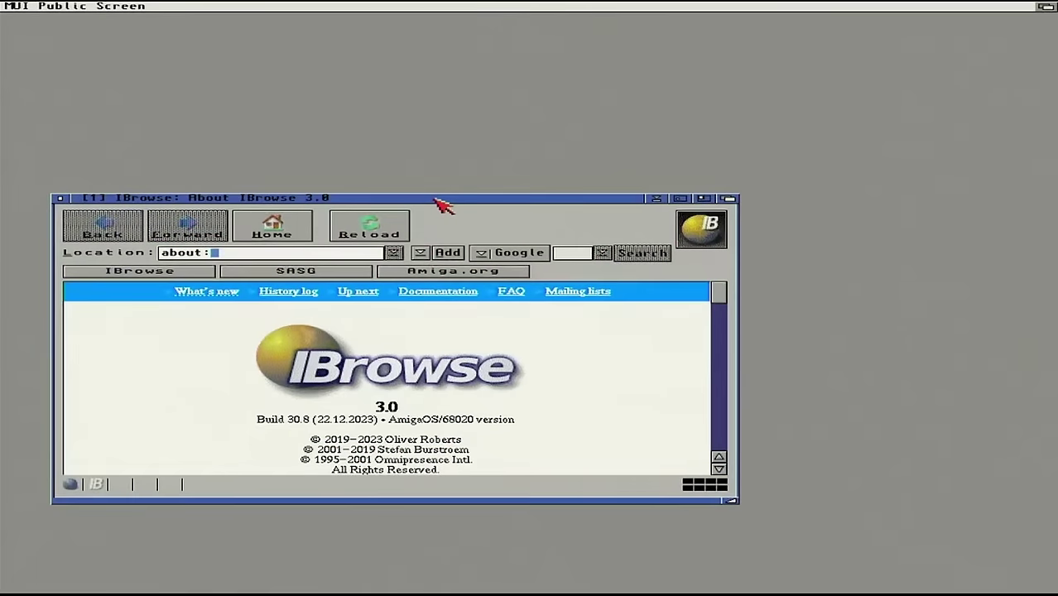
pyautogui.moveTo(440, 201); pyautogui.dragTo(393, 37)
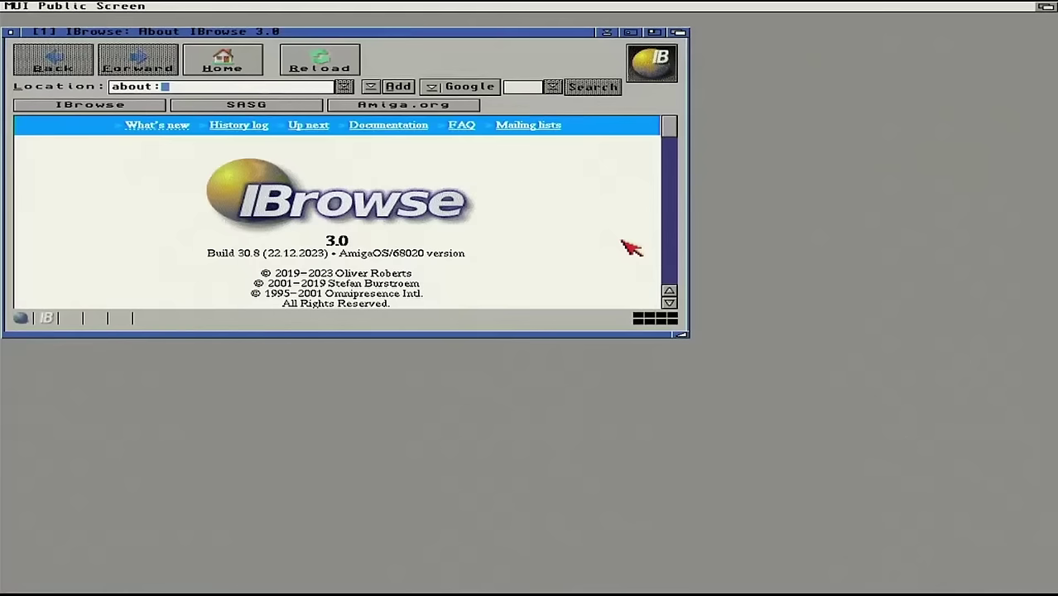
pyautogui.moveTo(677, 332); pyautogui.dragTo(982, 545)
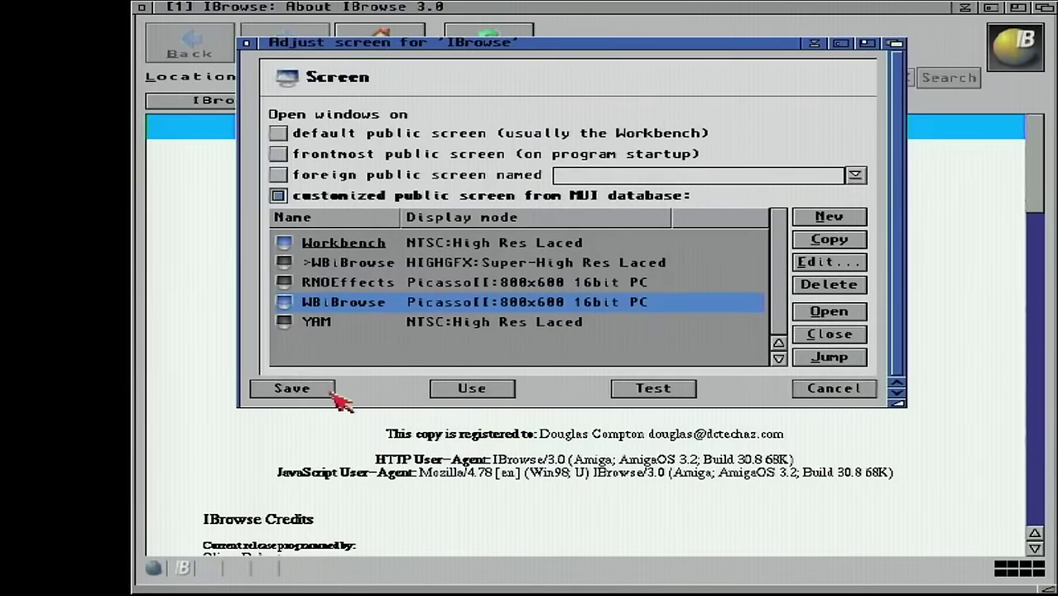
# Save IBrowse's screen settings with the WBiBrowse PicassoII:800x600 16bit PC screen selected, and shrink the browser window below the screen title bar
pyautogui.click(324, 391)
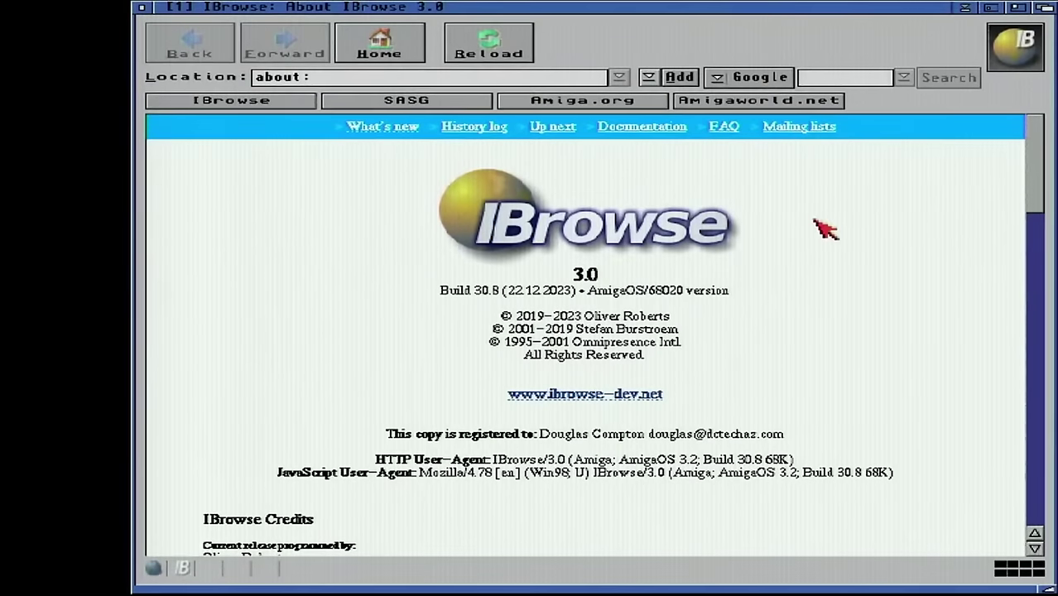
pyautogui.moveTo(1049, 589); pyautogui.dragTo(952, 423)
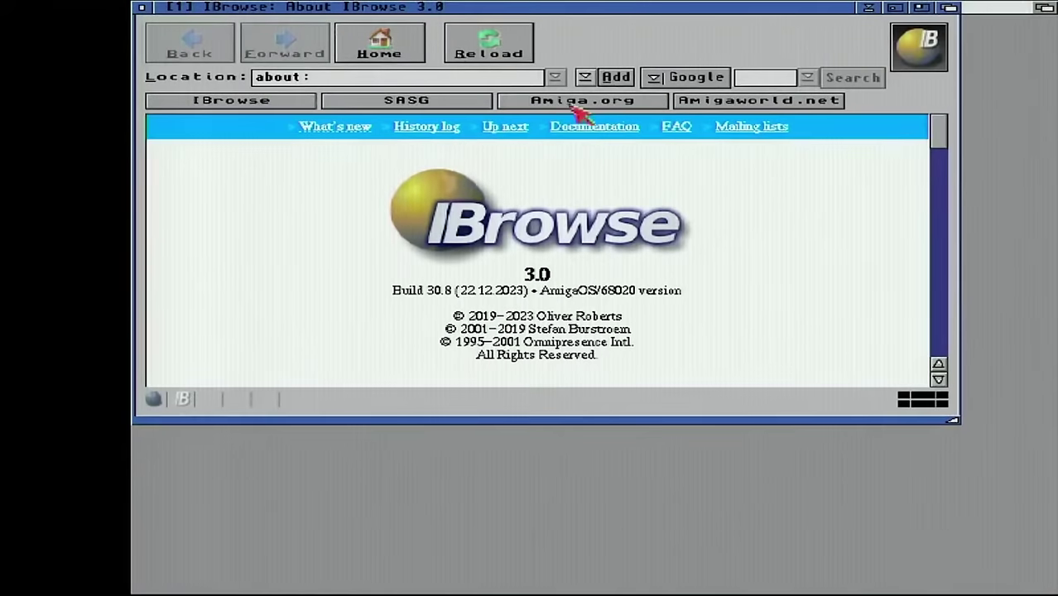
pyautogui.moveTo(489, 15)
pyautogui.mouseDown()
pyautogui.moveTo(590, 130)
pyautogui.moveTo(491, 52)
pyautogui.moveTo(583, 178)
pyautogui.moveTo(480, 72)
pyautogui.moveTo(479, 16)
pyautogui.mouseUp()
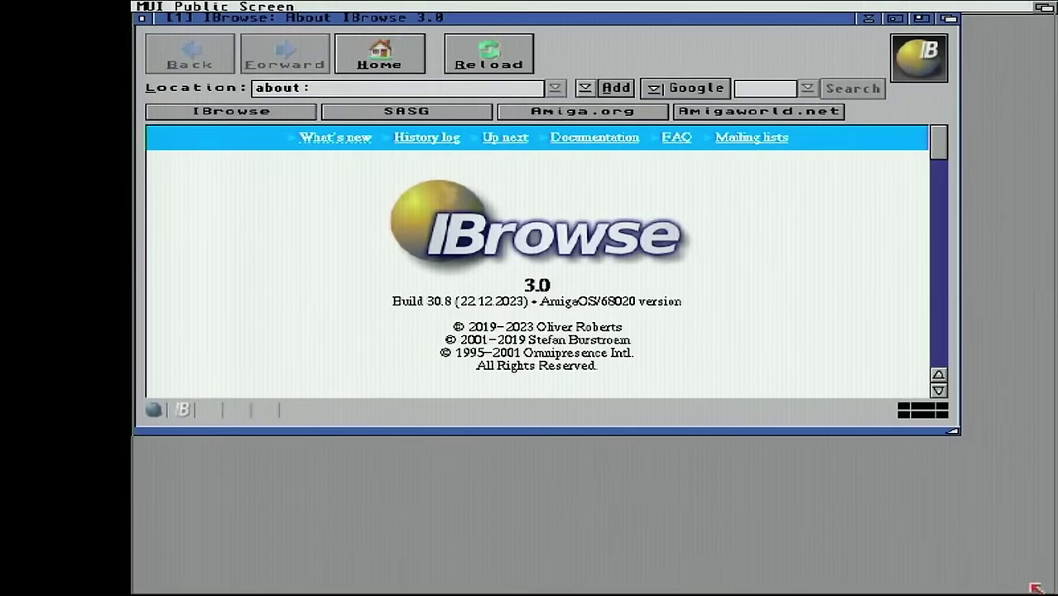
pyautogui.moveTo(1035, 587); pyautogui.dragTo(1037, 589)
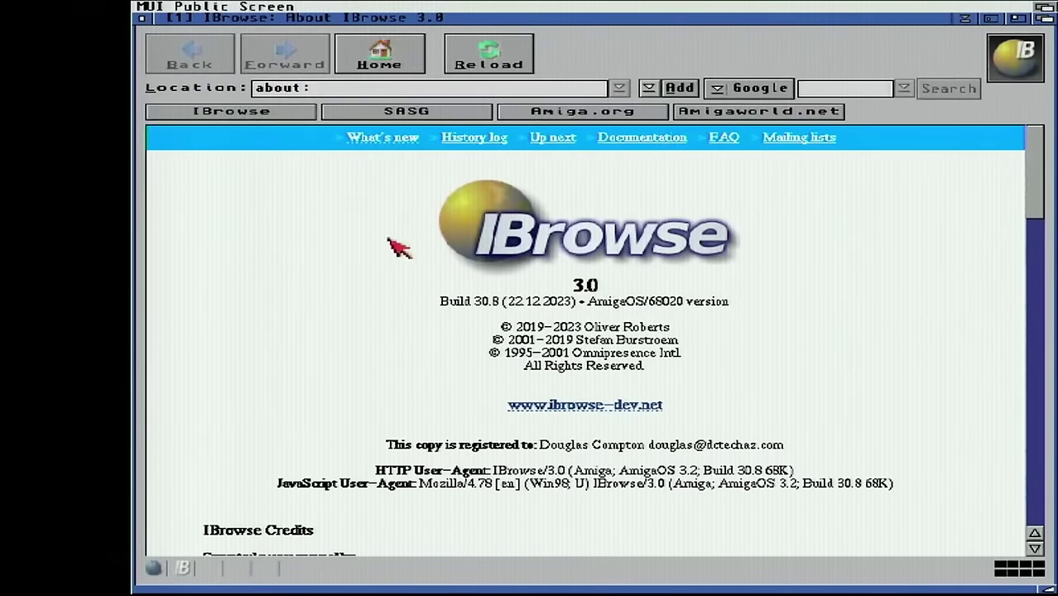
pyautogui.click(316, 87)
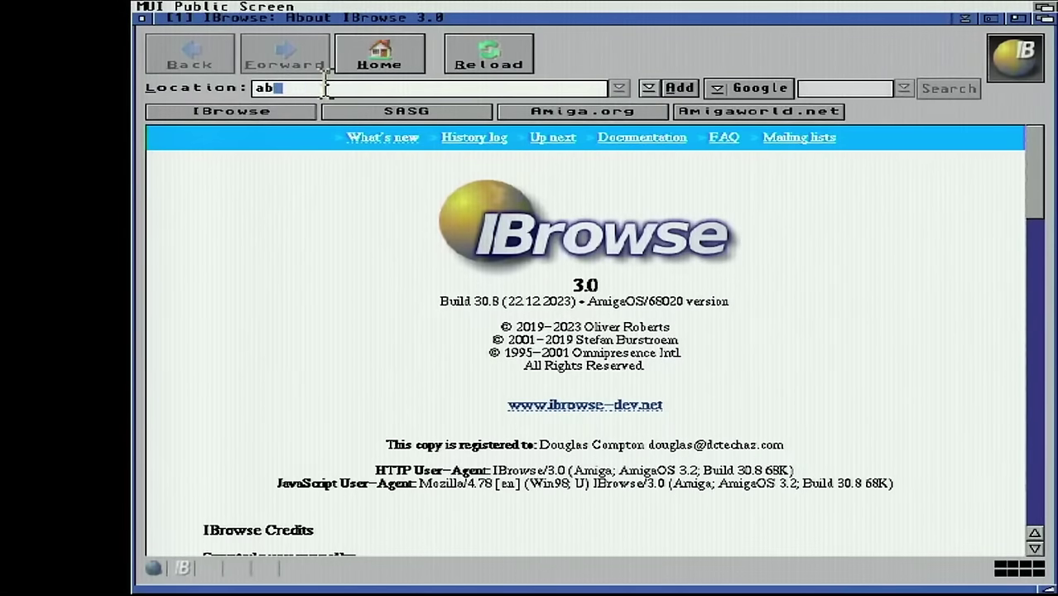
pyautogui.write('www.aminet.net')
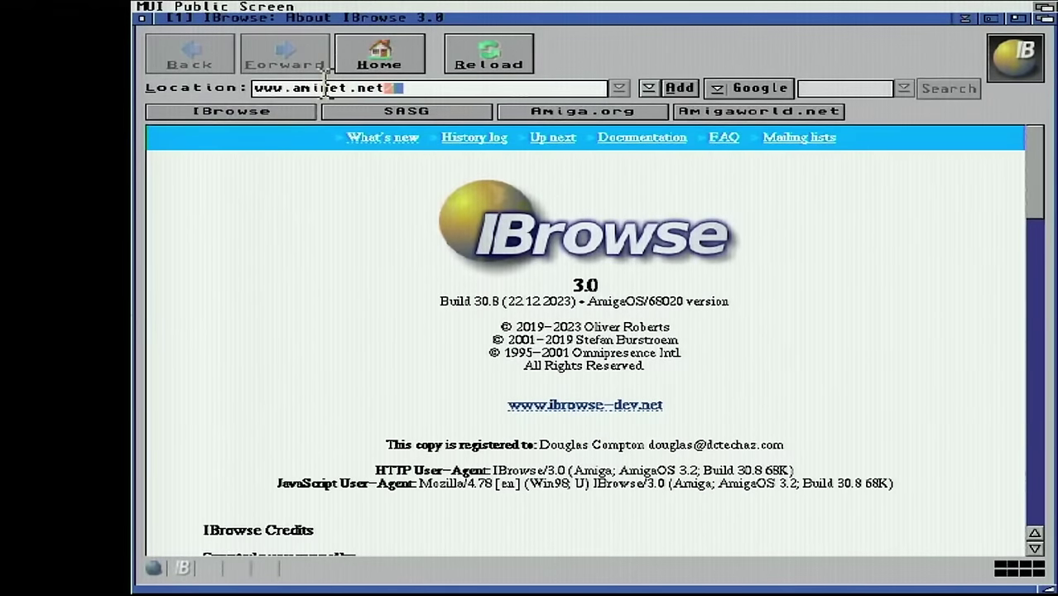
pyautogui.press('Return')
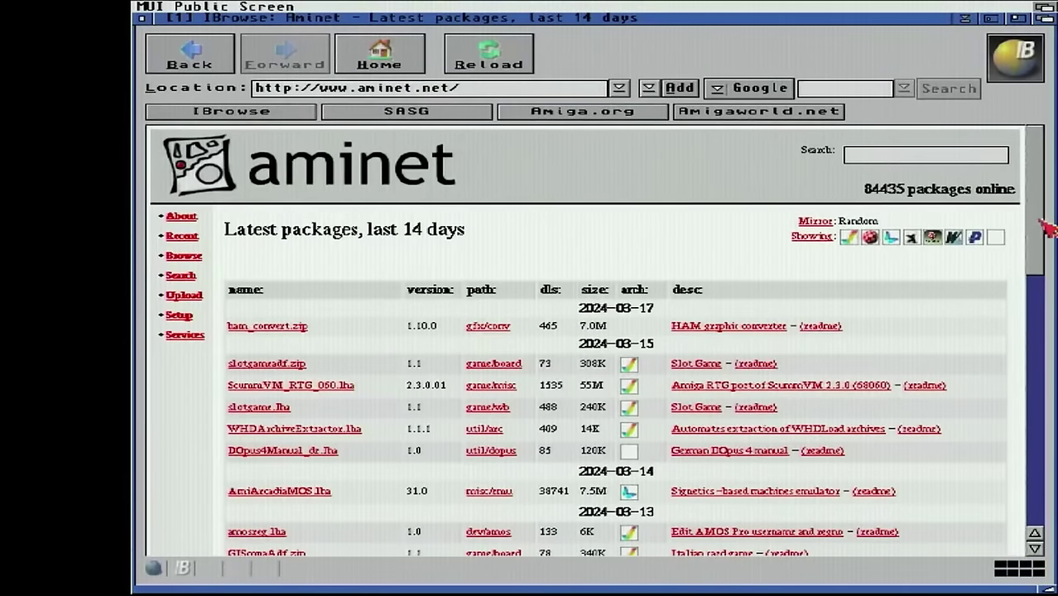
pyautogui.moveTo(1036, 224); pyautogui.dragTo(1038, 236)
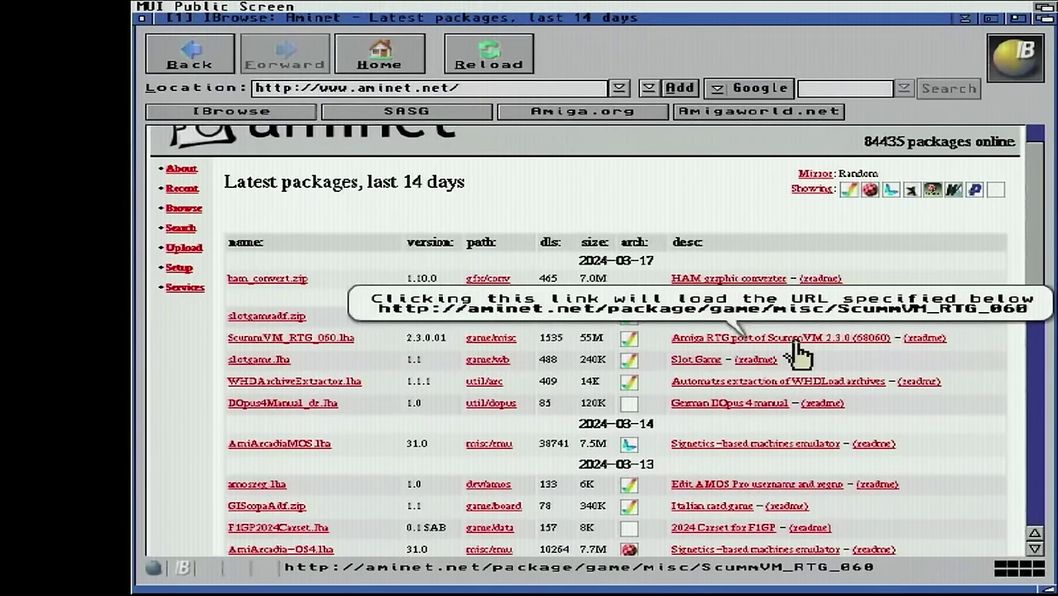
pyautogui.moveTo(1041, 298); pyautogui.dragTo(1040, 136)
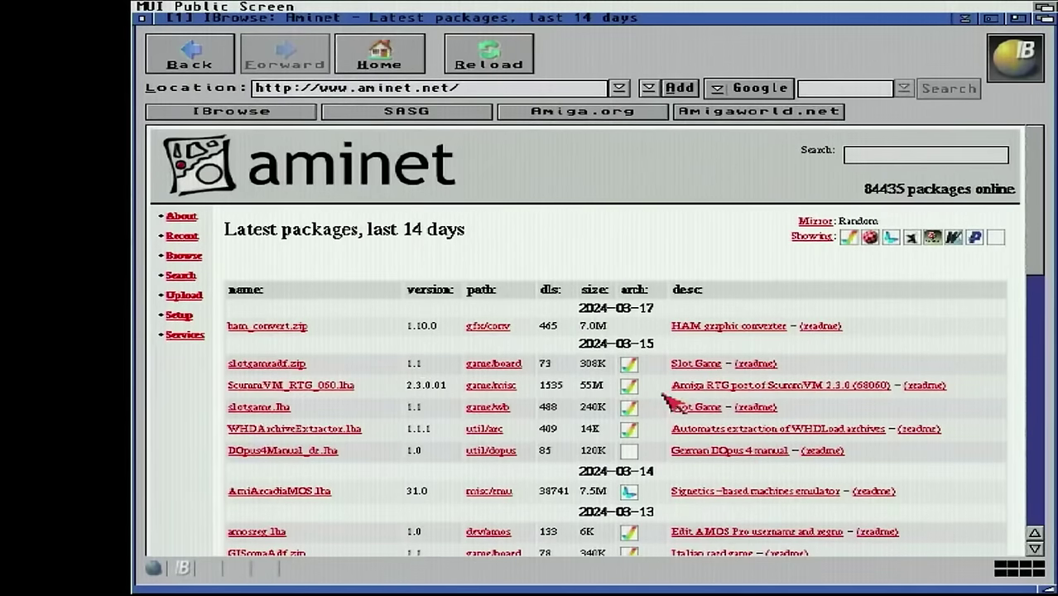
pyautogui.click(1045, 371)
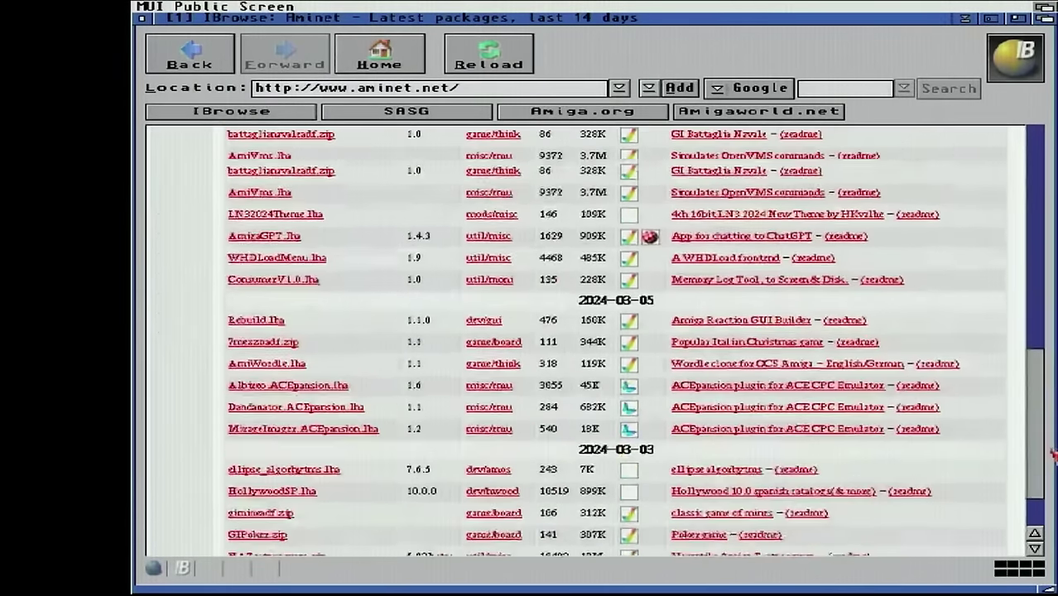
pyautogui.moveTo(1054, 355); pyautogui.dragTo(888, 187)
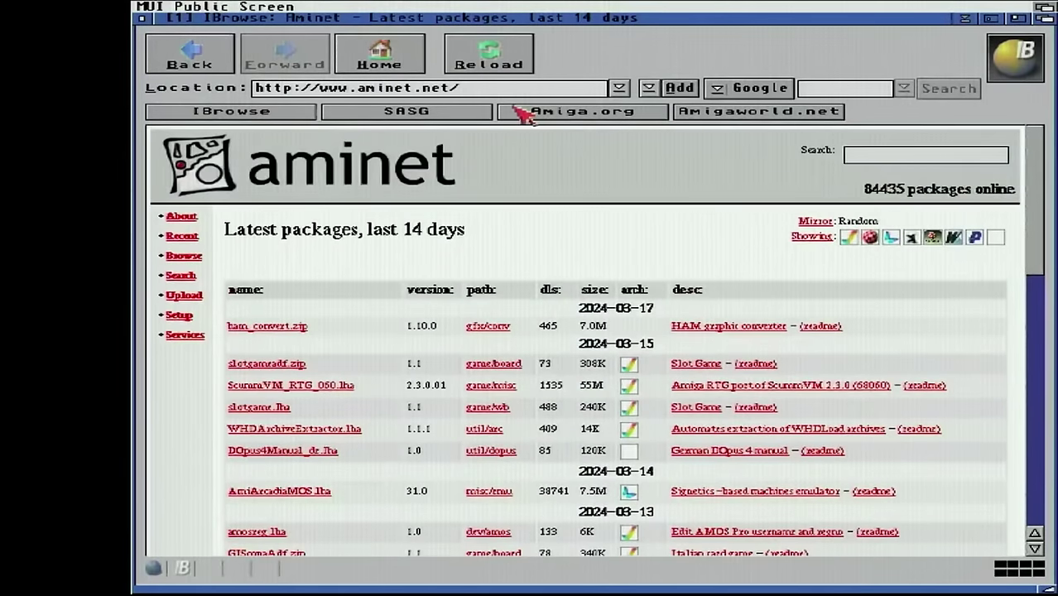
# Go to the Amiga.org site and open its AMIGA.org Forums page
pyautogui.click(582, 113)
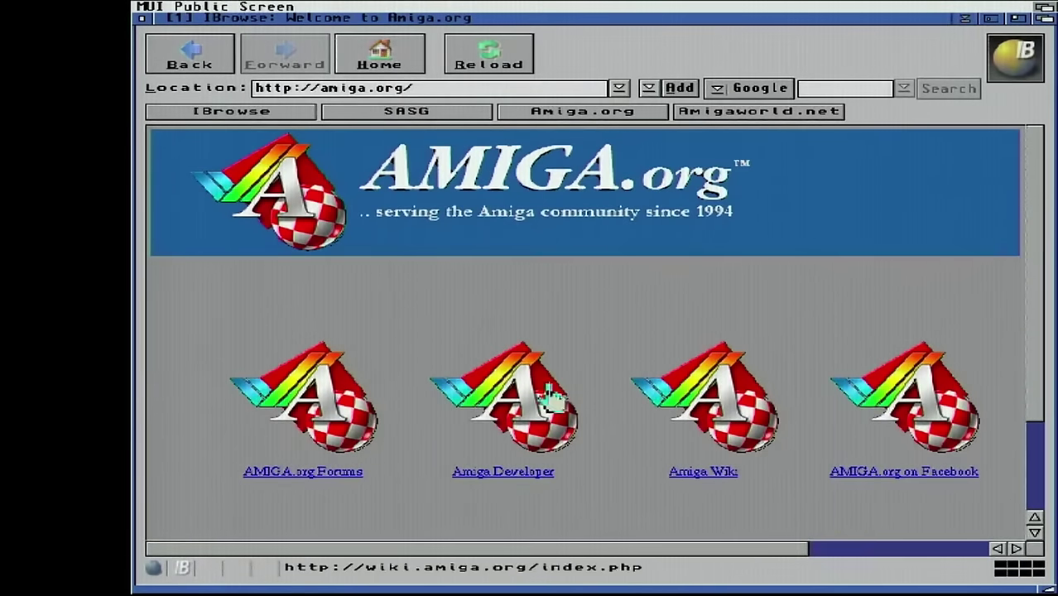
pyautogui.click(330, 480)
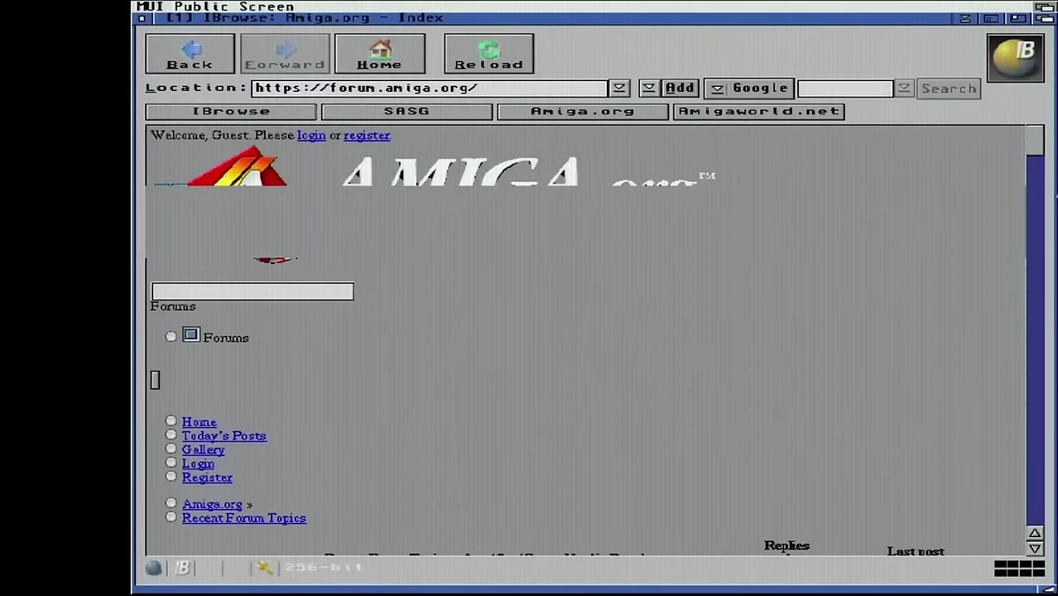
pyautogui.moveTo(1045, 141)
pyautogui.mouseDown()
pyautogui.moveTo(1051, 181)
pyautogui.moveTo(1048, 126)
pyautogui.mouseUp()
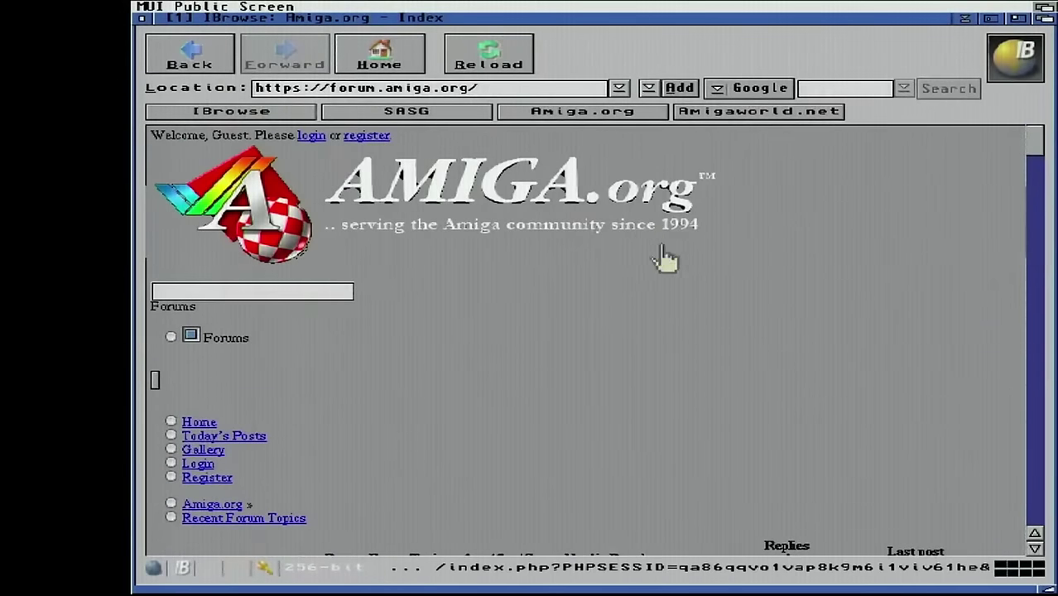
pyautogui.click(481, 89)
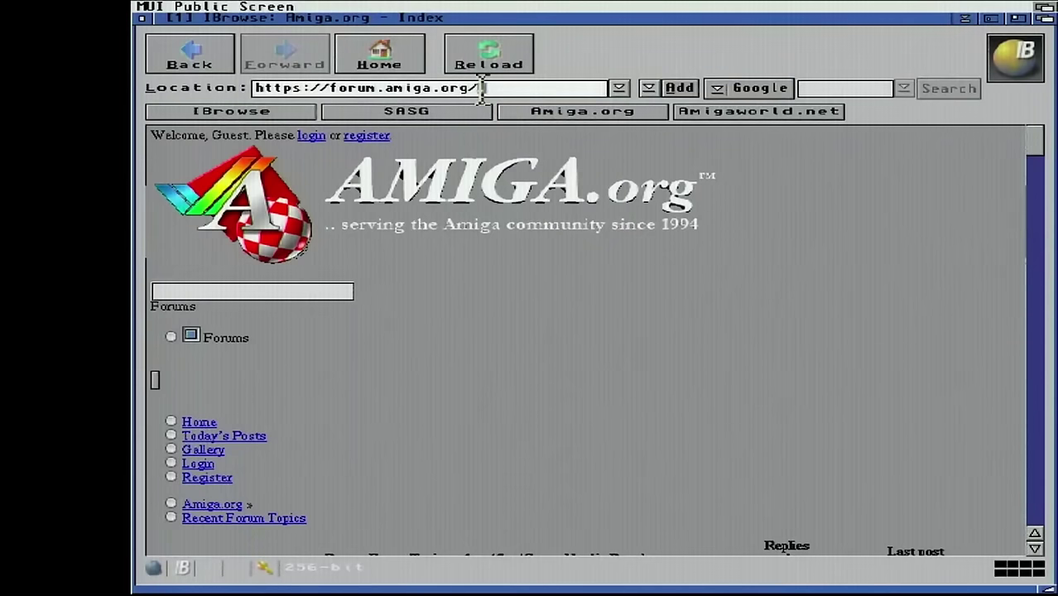
pyautogui.moveTo(484, 88); pyautogui.dragTo(233, 84)
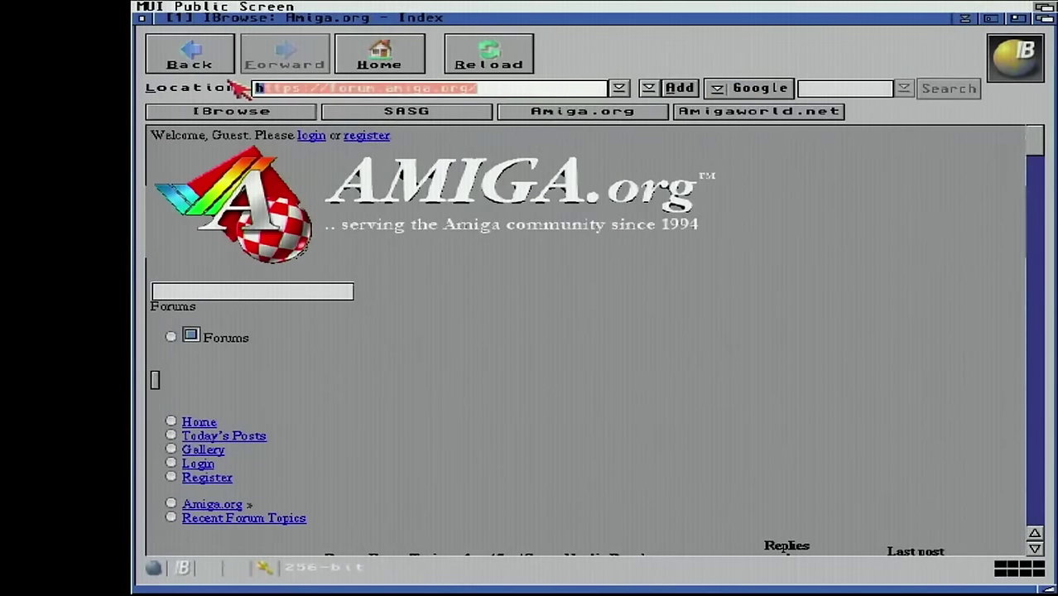
pyautogui.write('www')
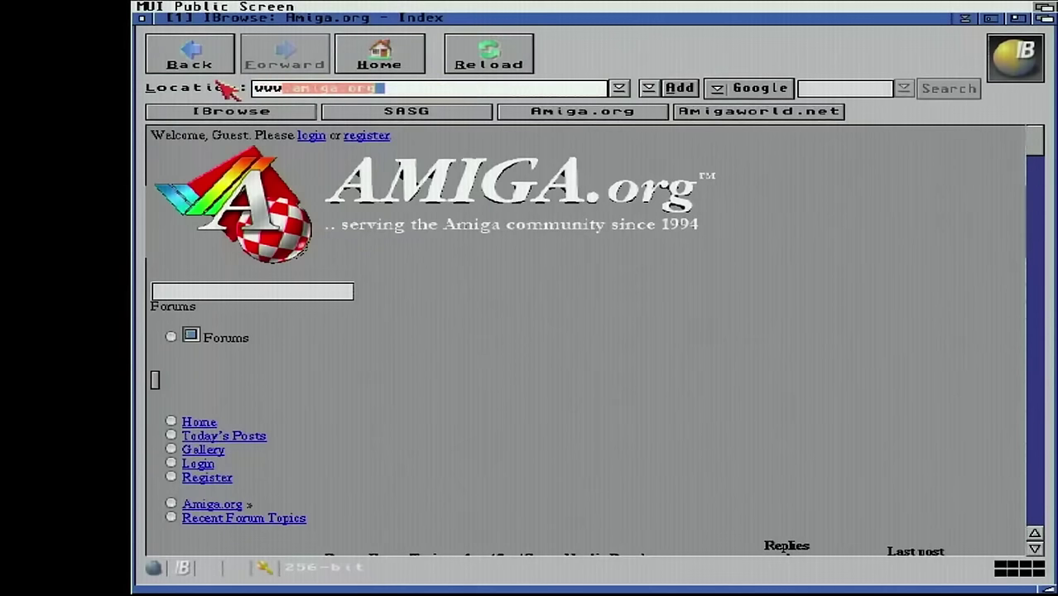
pyautogui.write('.google.com')
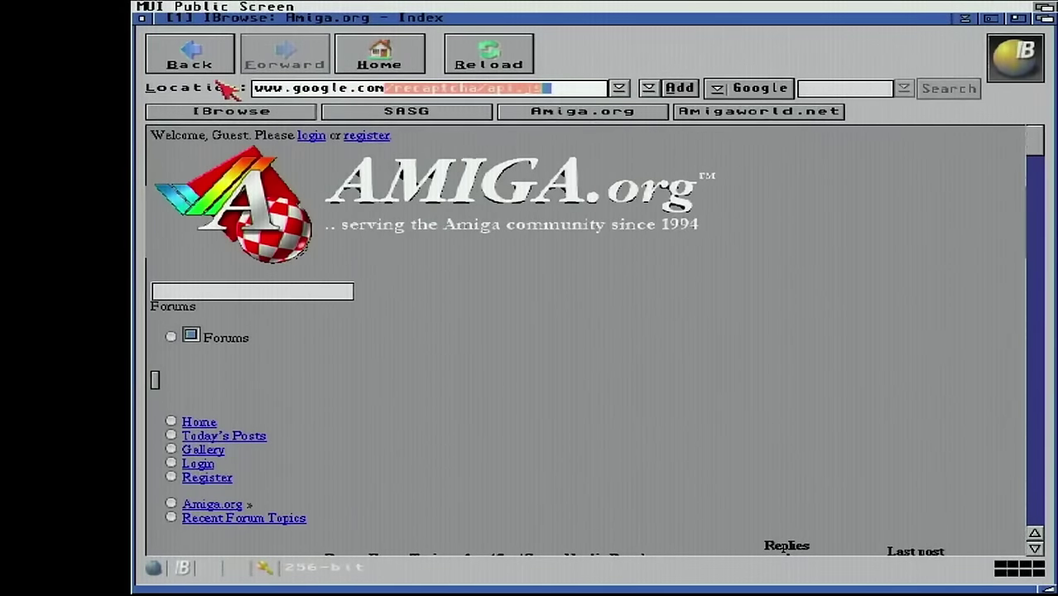
pyautogui.press('Delete')
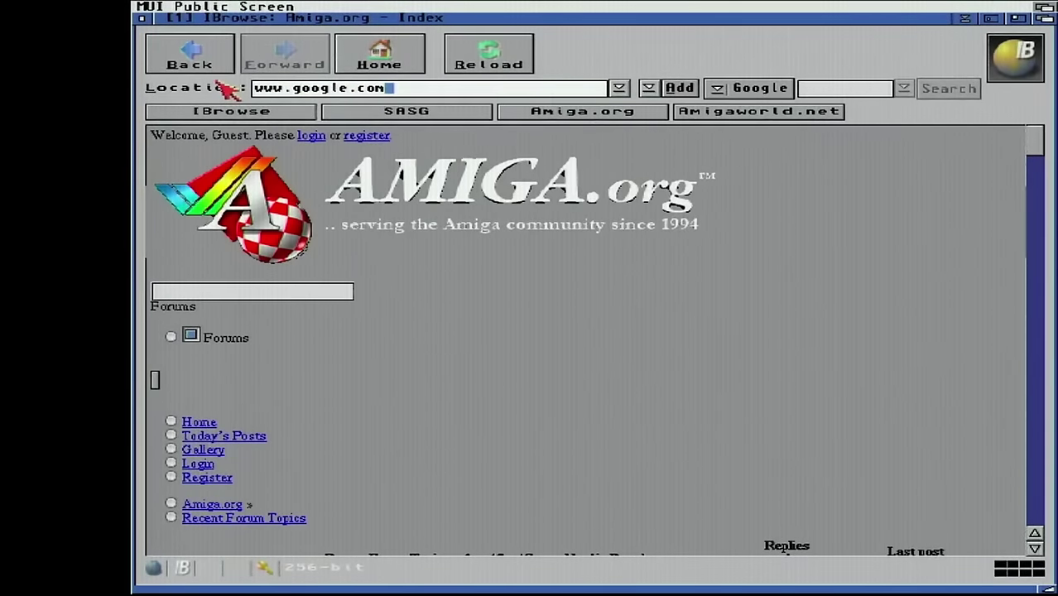
pyautogui.press('Return')
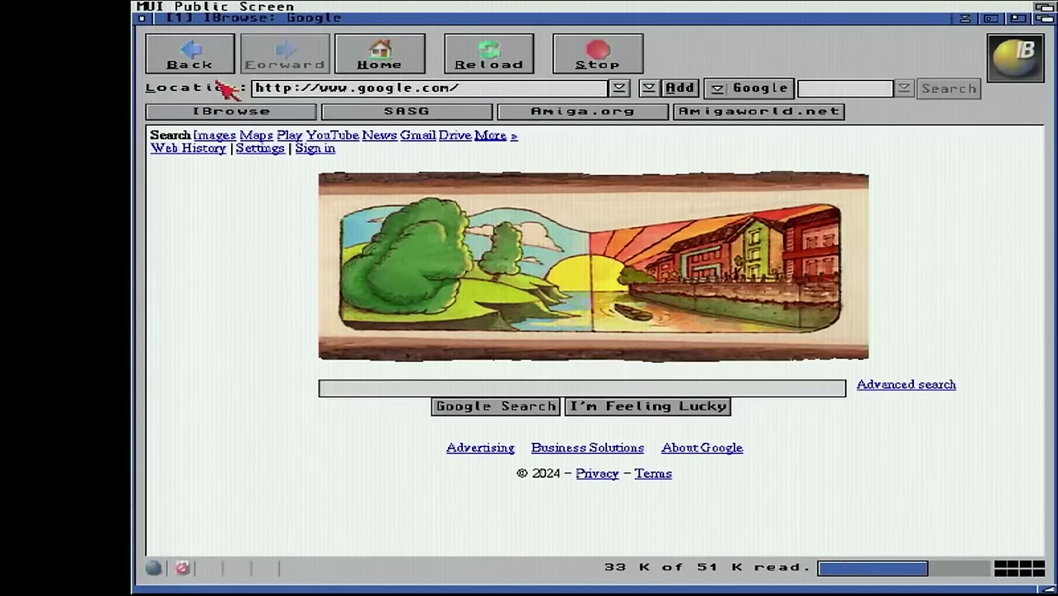
# Search Google for "10 minute amiga retro cast" and look through the results page
pyautogui.click(364, 389)
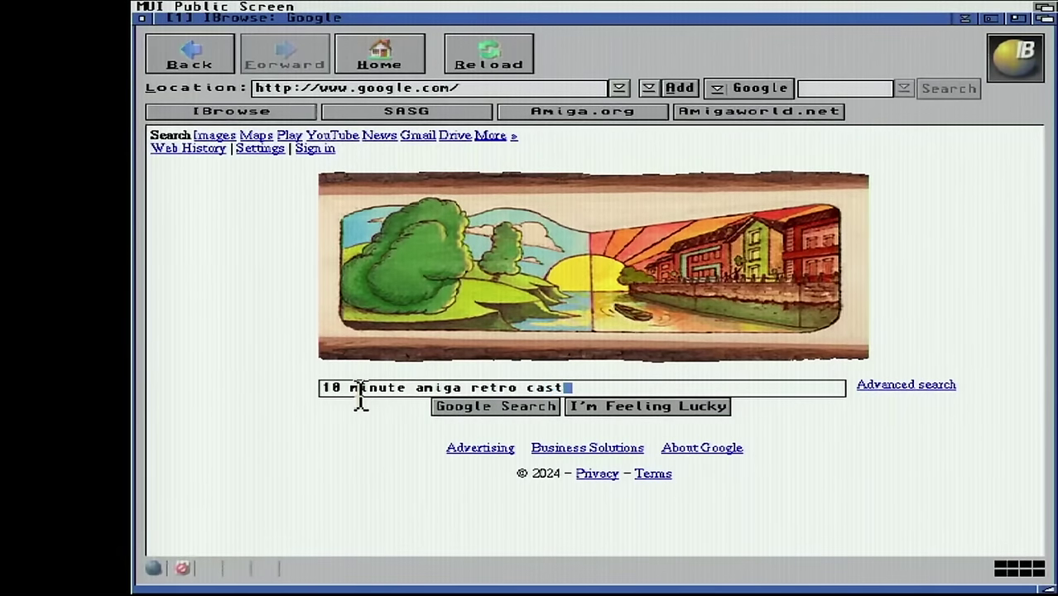
pyautogui.press('Return')
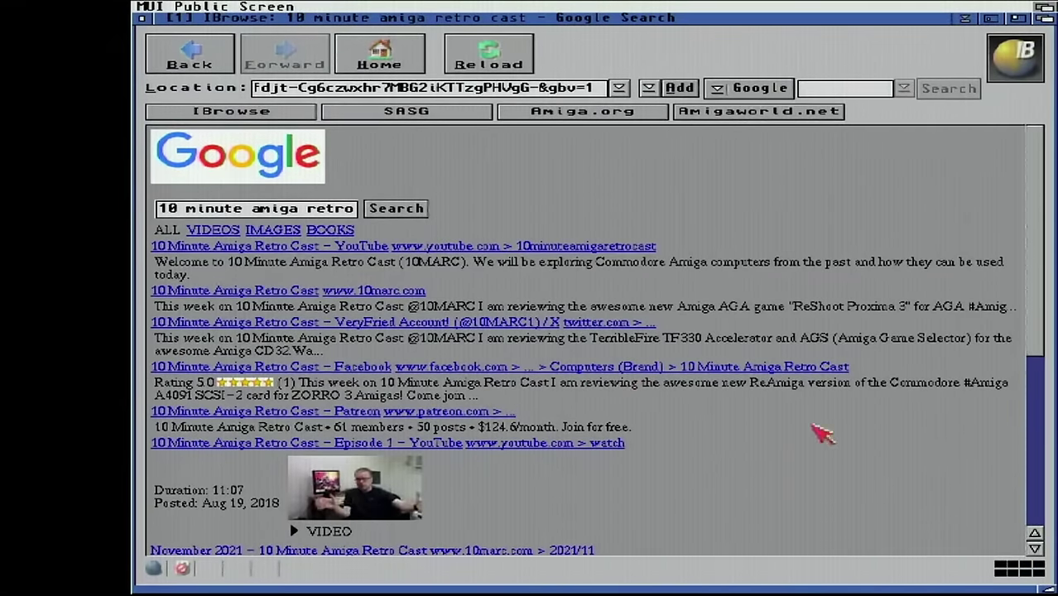
pyautogui.scroll(-2, 1024, 276)
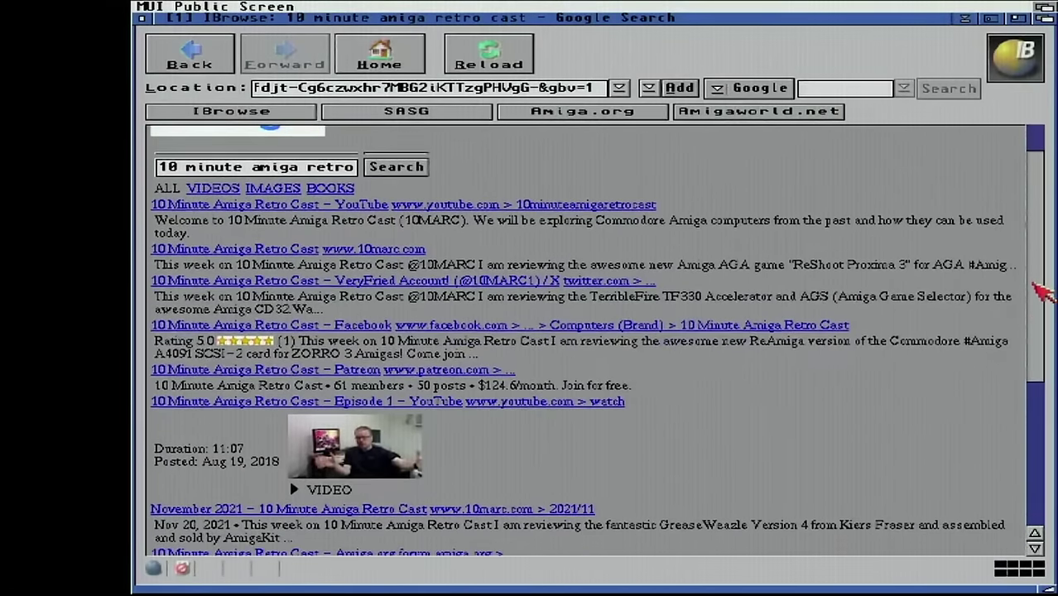
pyautogui.moveTo(1039, 303); pyautogui.dragTo(1033, 404)
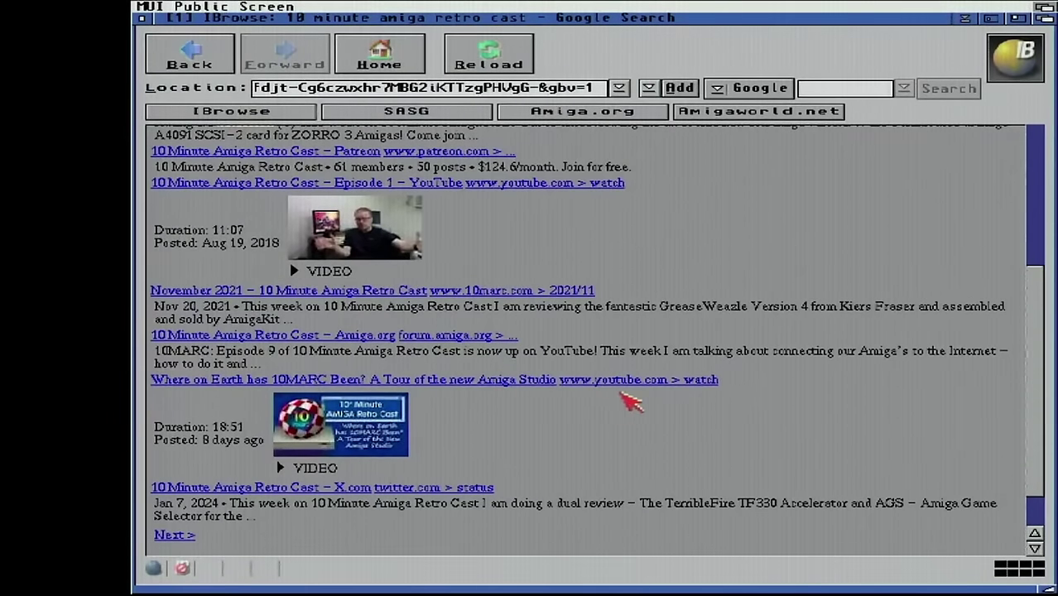
pyautogui.moveTo(1045, 281); pyautogui.dragTo(1032, 153)
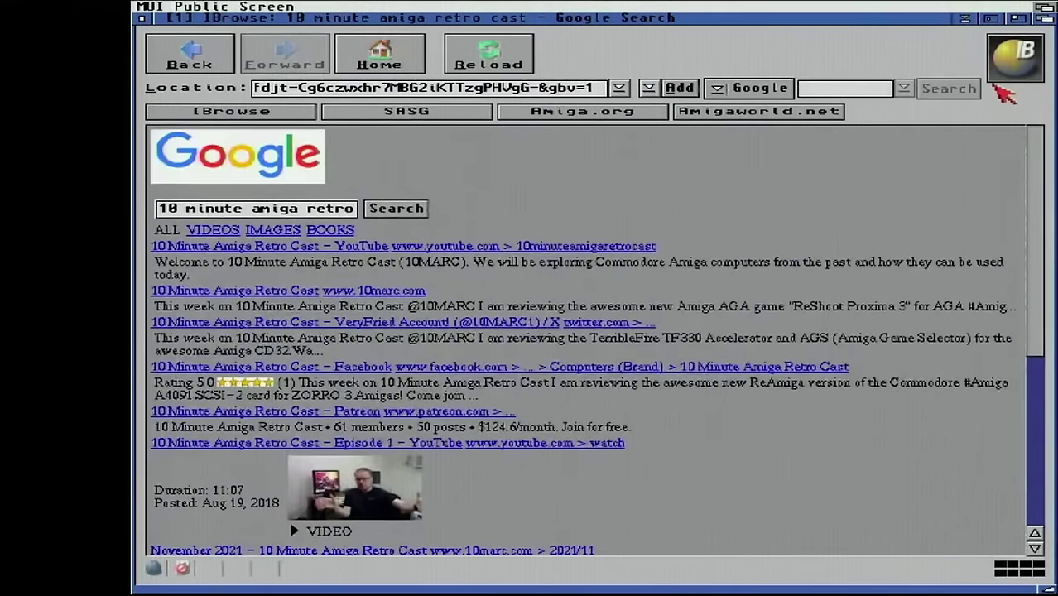
# Try to load the address gmail.com without the www prefix
pyautogui.click(449, 87)
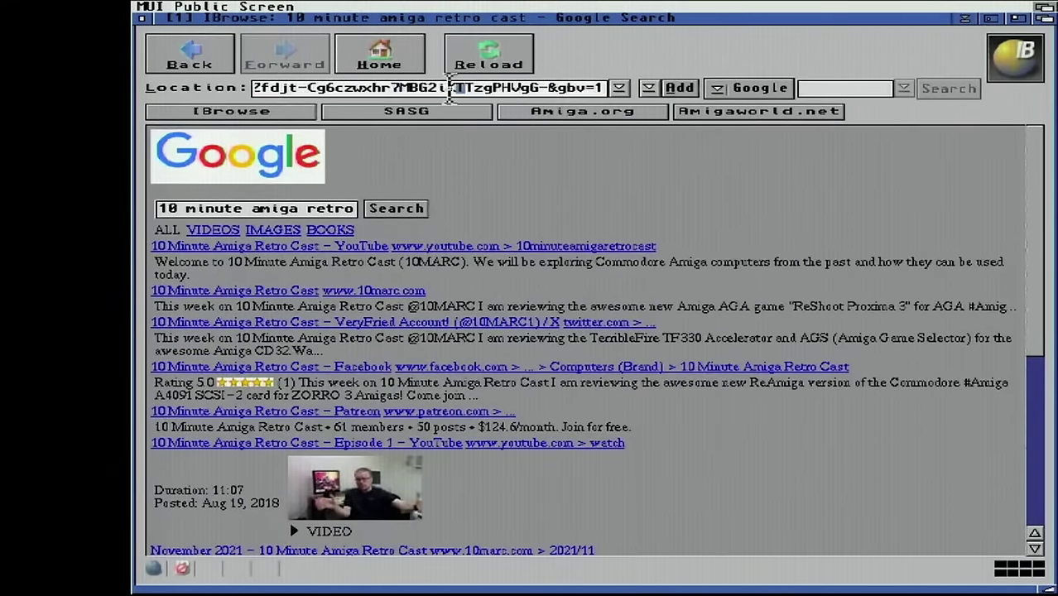
pyautogui.write('gmail.com')
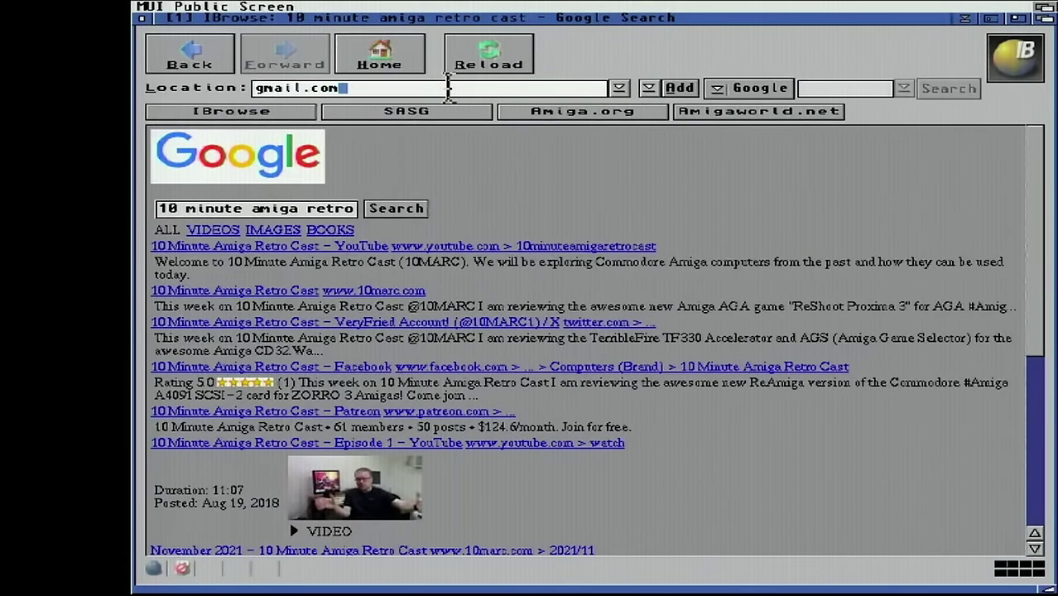
pyautogui.press('Return')
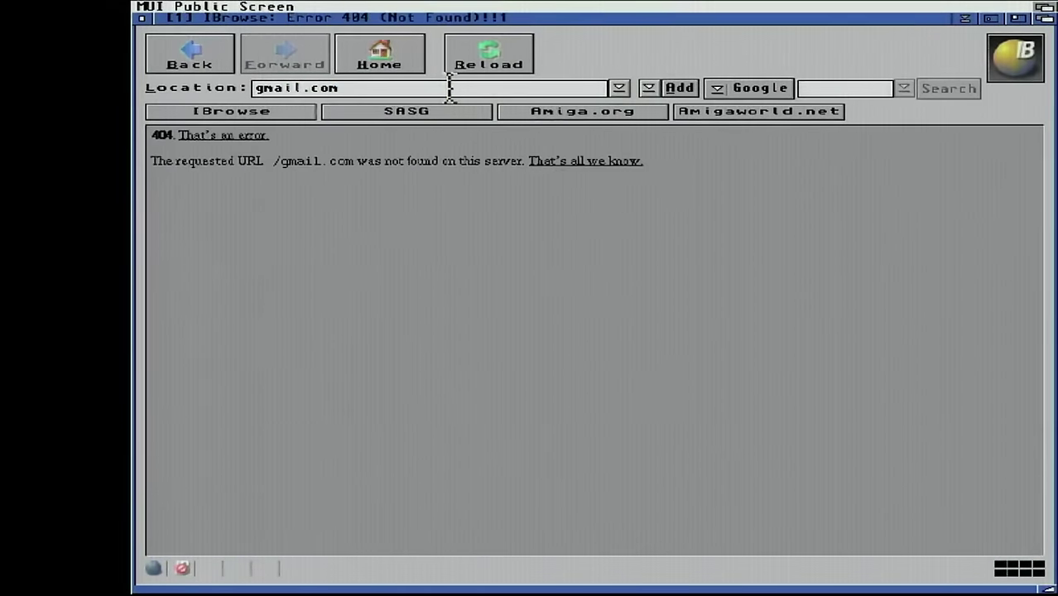
pyautogui.click(352, 87)
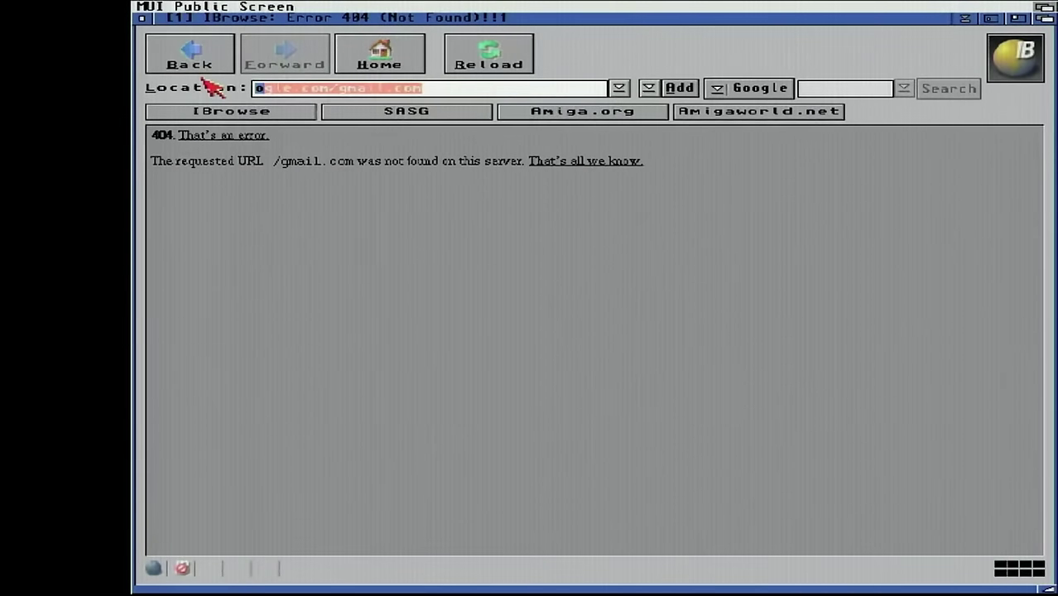
pyautogui.press('BackSpace')
pyautogui.write('www.gmai')
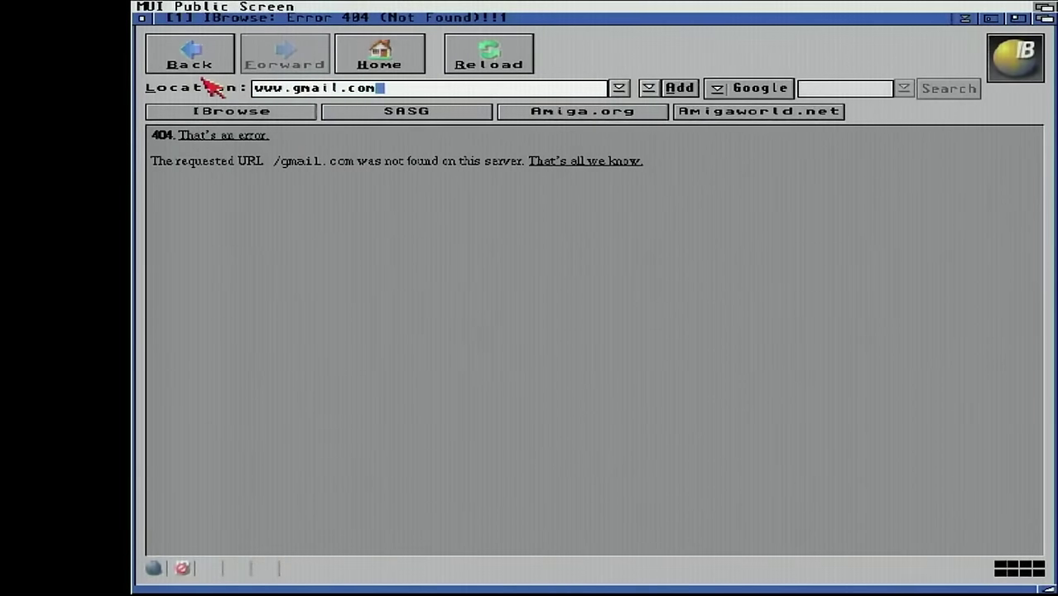
pyautogui.press('Return')
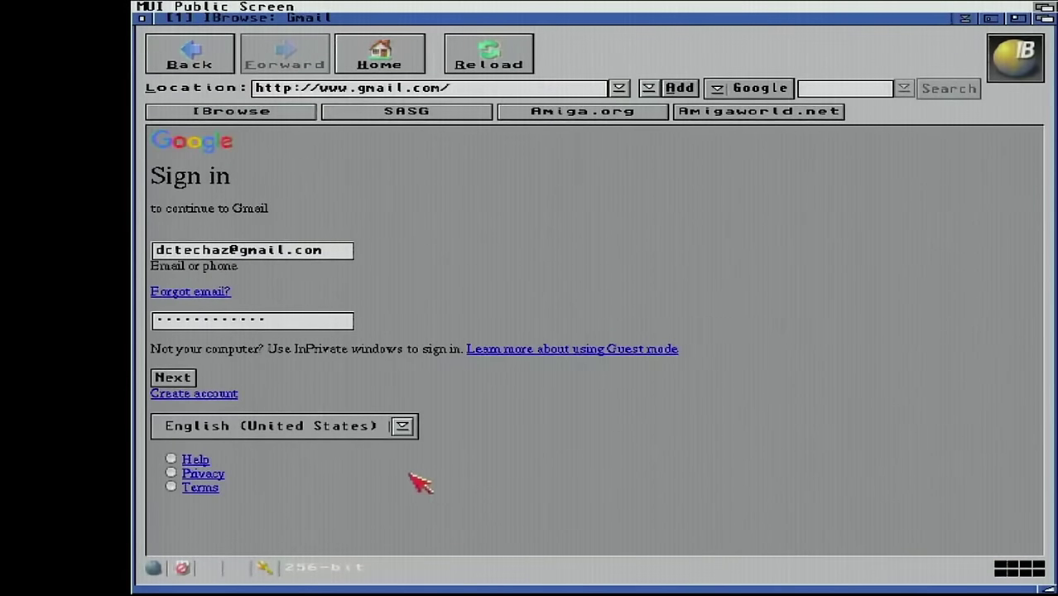
pyautogui.click(171, 379)
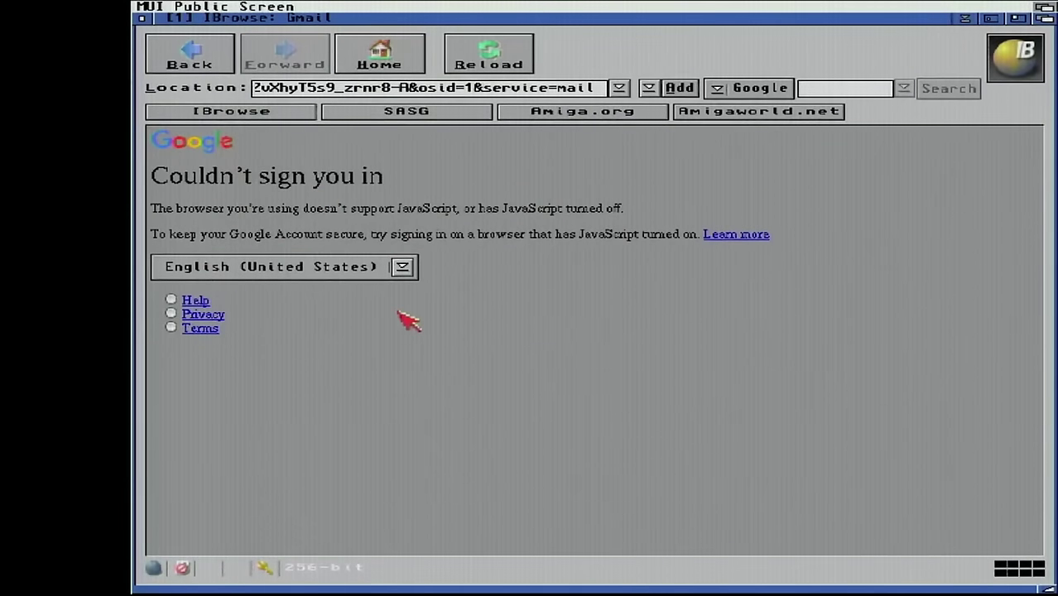
pyautogui.click(383, 87)
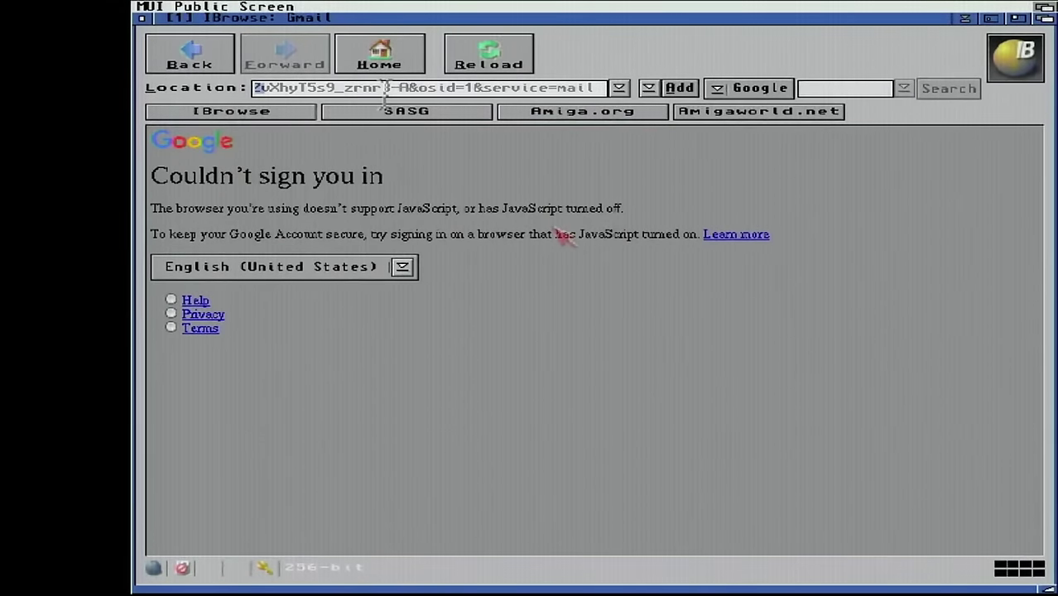
pyautogui.press('super+x')
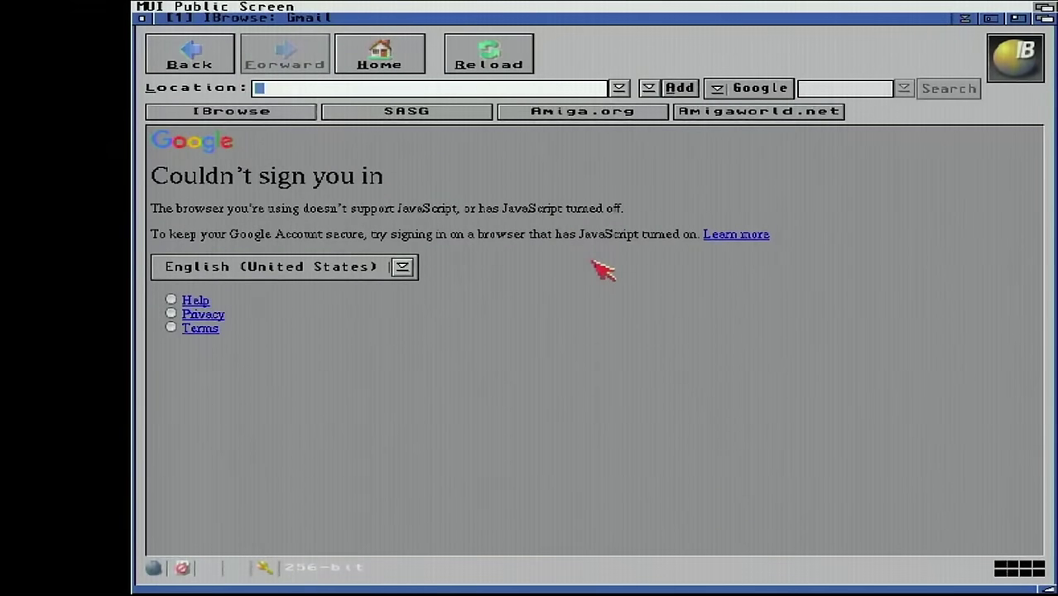
pyautogui.write('www.frogfing.c')
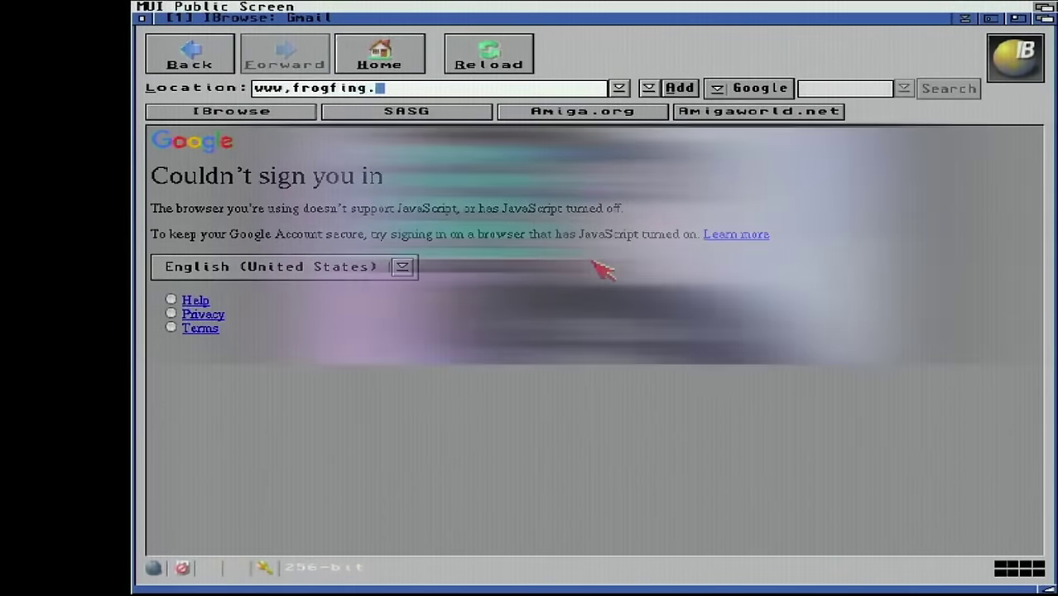
pyautogui.press('Return')
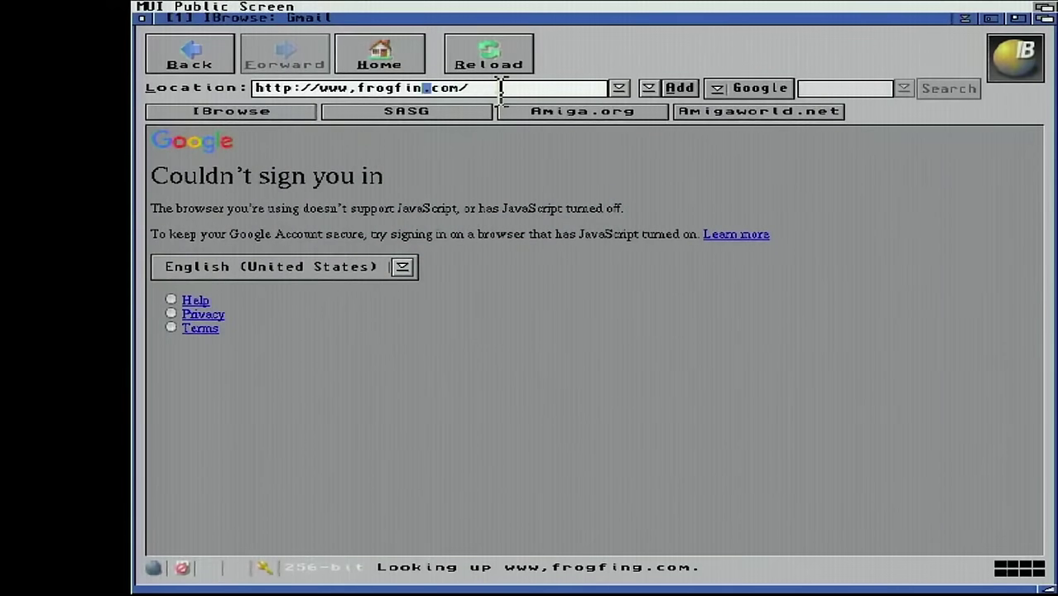
pyautogui.press('Return')
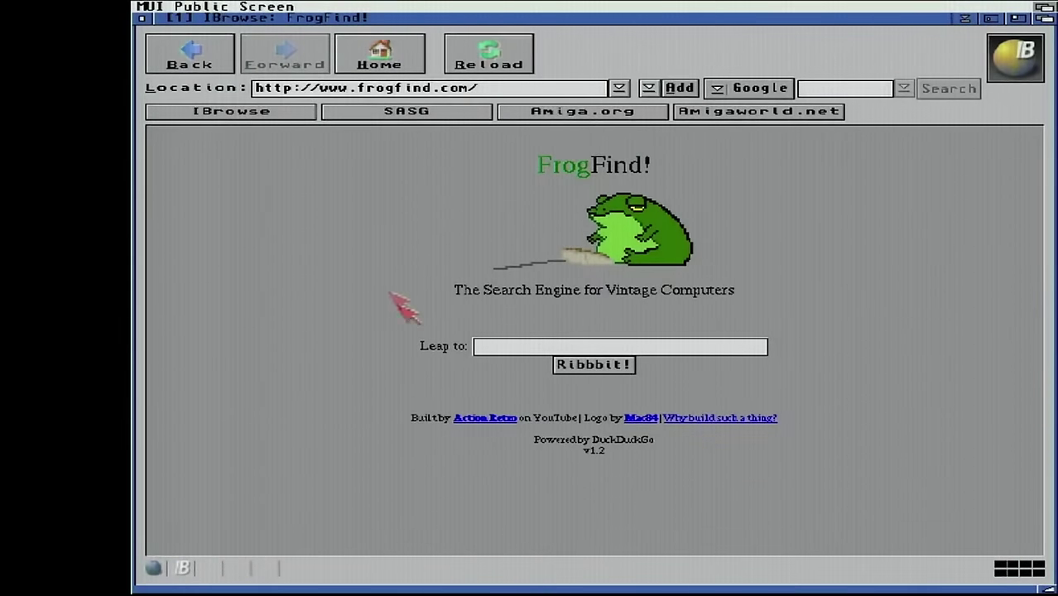
# Search FrogFind for "amiga computer"
pyautogui.click(495, 346)
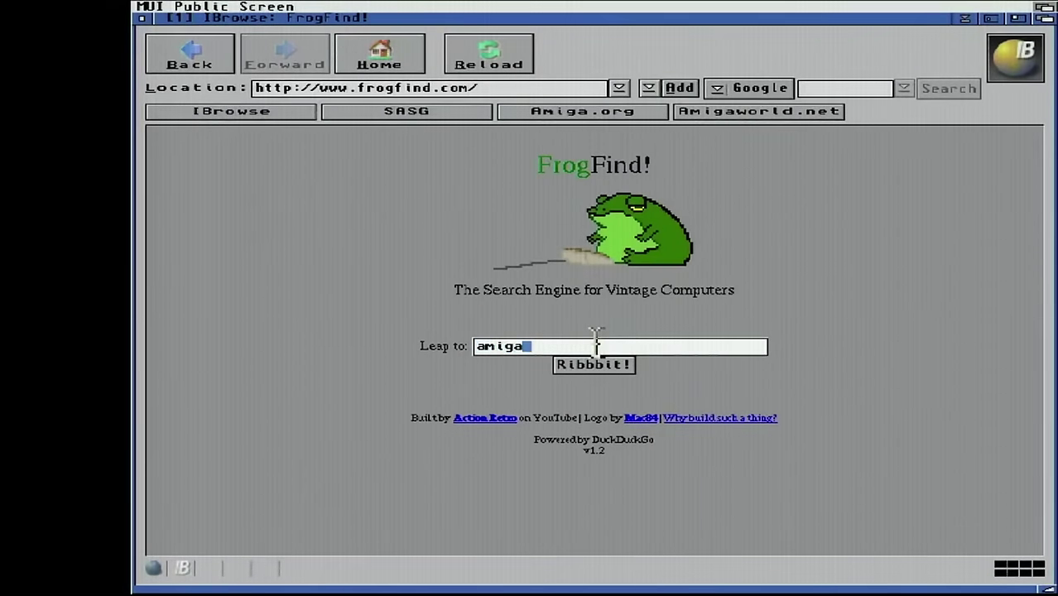
pyautogui.write('amiga computer')
pyautogui.press('Return')
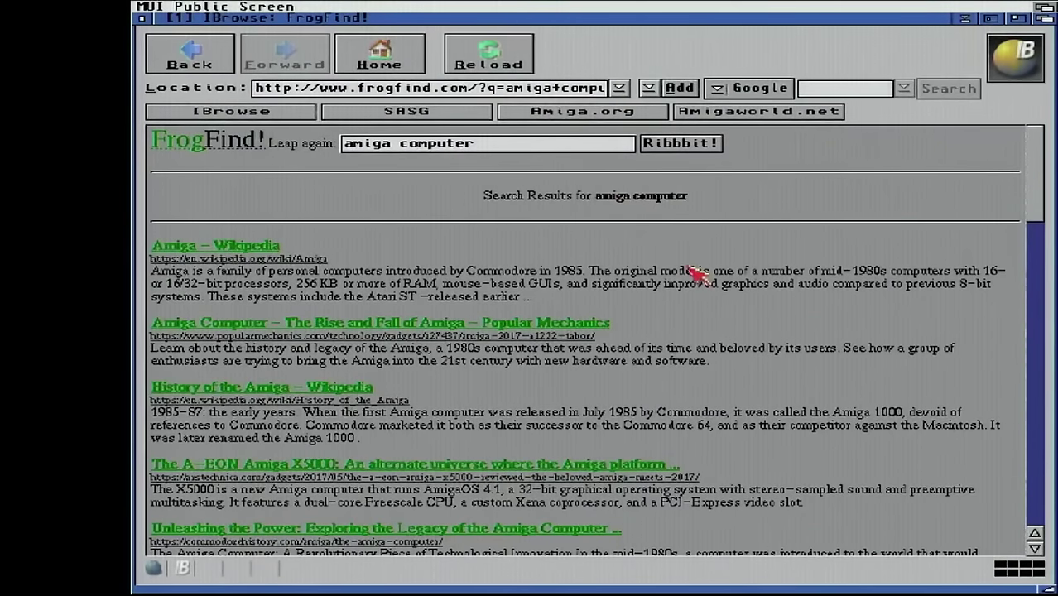
# Open the Ars Technica "History of the Amiga" series from the results and follow its article on the Viva Amiga documentary
pyautogui.moveTo(1041, 170); pyautogui.dragTo(1038, 283)
pyautogui.click(223, 438)
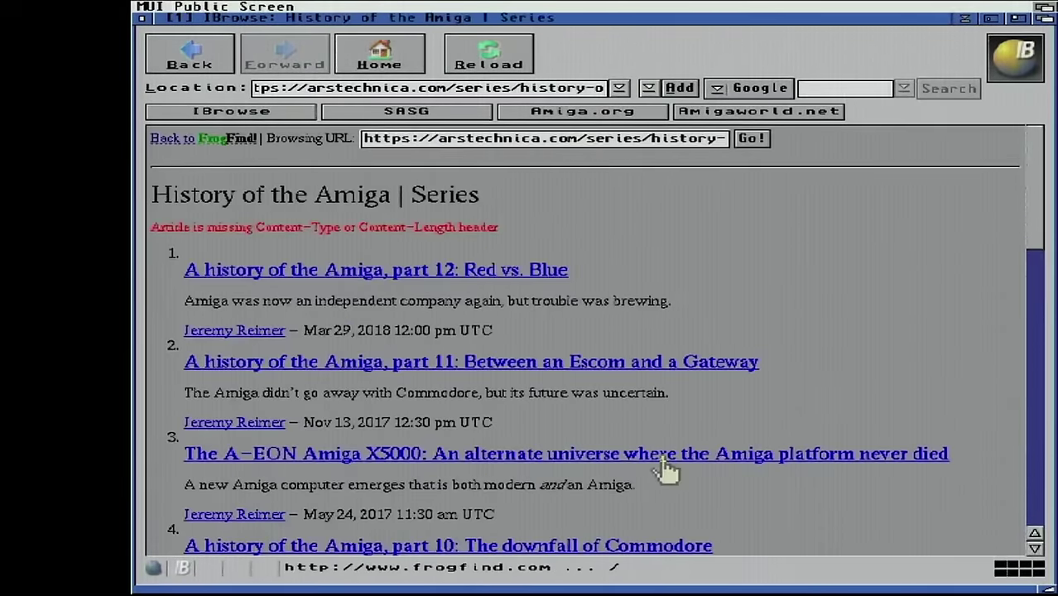
pyautogui.moveTo(1035, 181); pyautogui.dragTo(1032, 236)
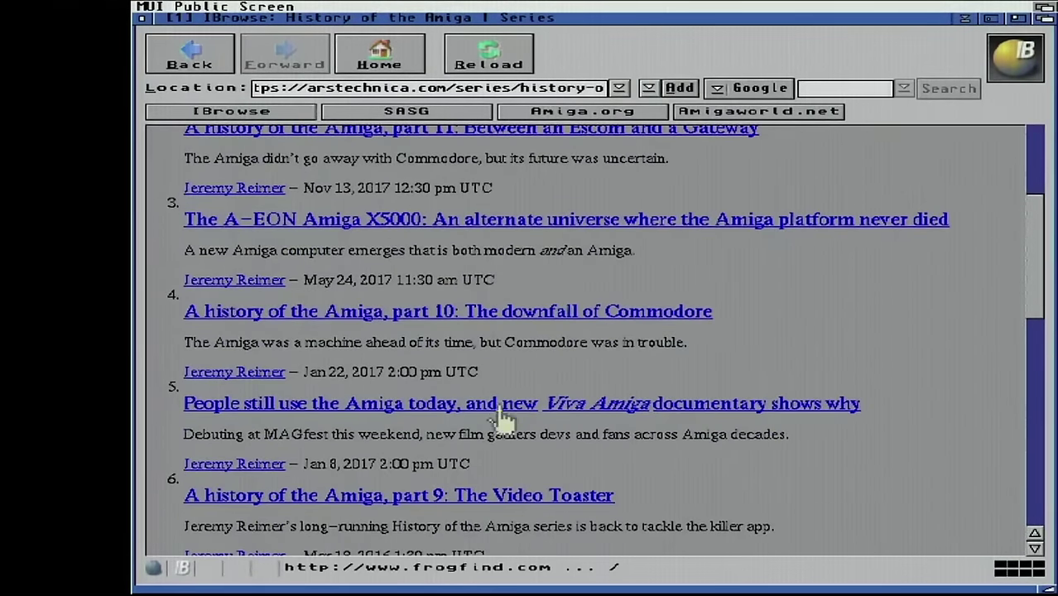
pyautogui.click(499, 405)
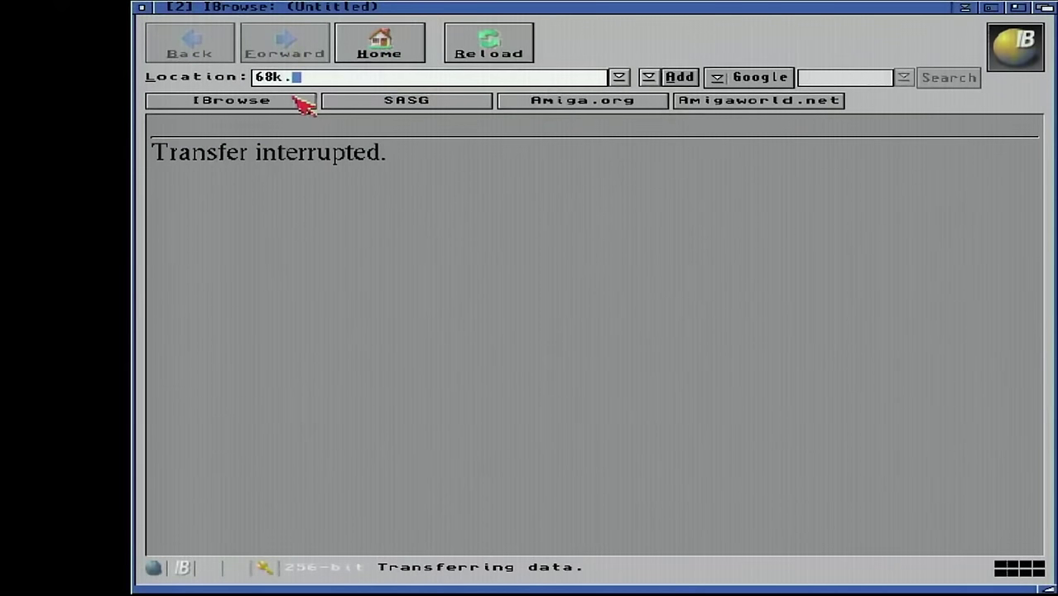
# Load 68k.news, open the "Jupiter Unveiled" article from SciTechDaily and read through it
pyautogui.press('Return')
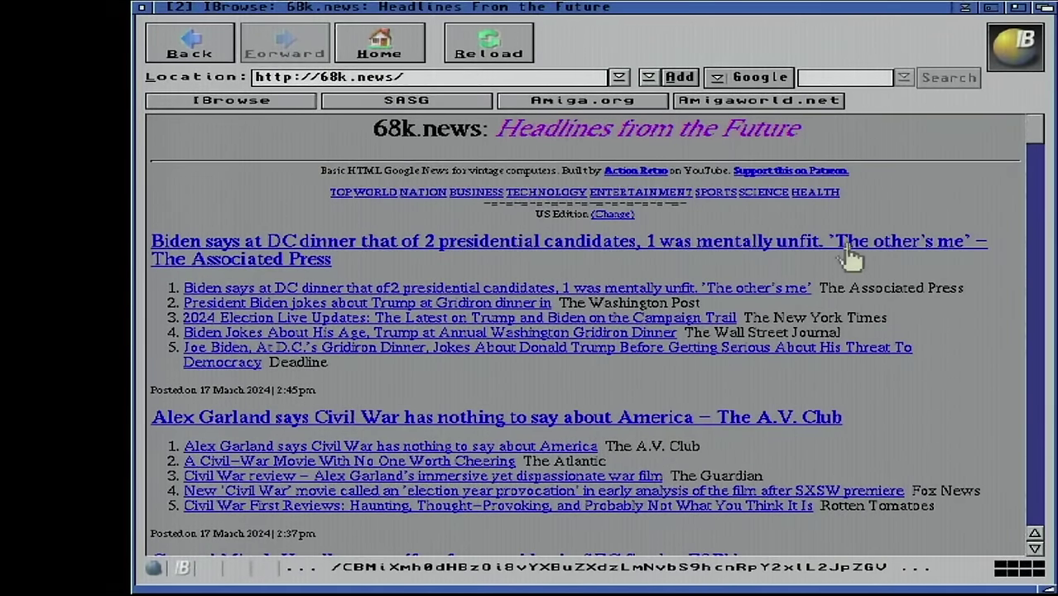
pyautogui.moveTo(1032, 152); pyautogui.dragTo(1033, 161)
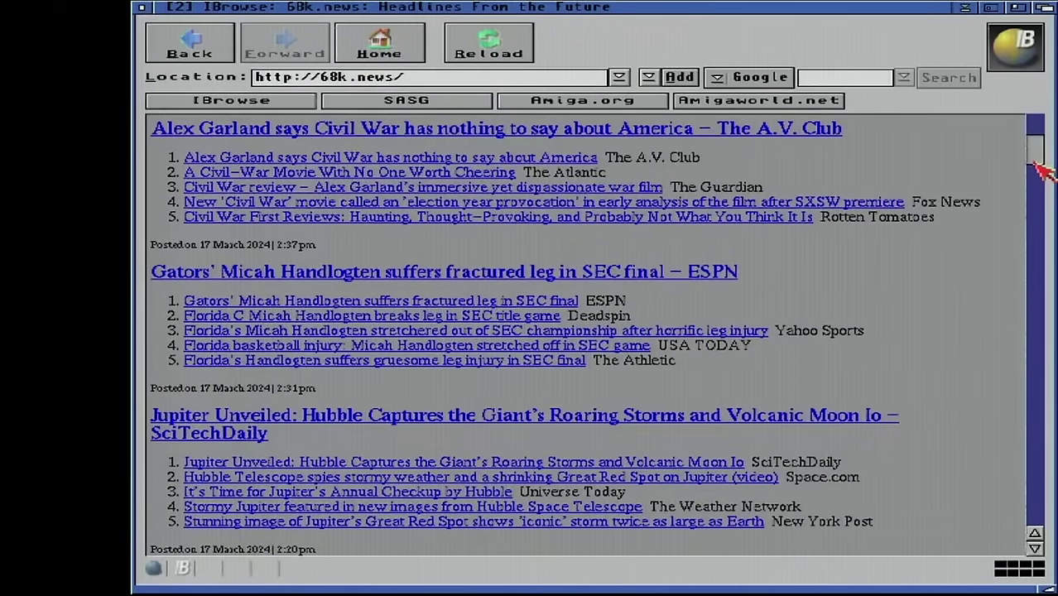
pyautogui.moveTo(1033, 161); pyautogui.dragTo(1029, 177)
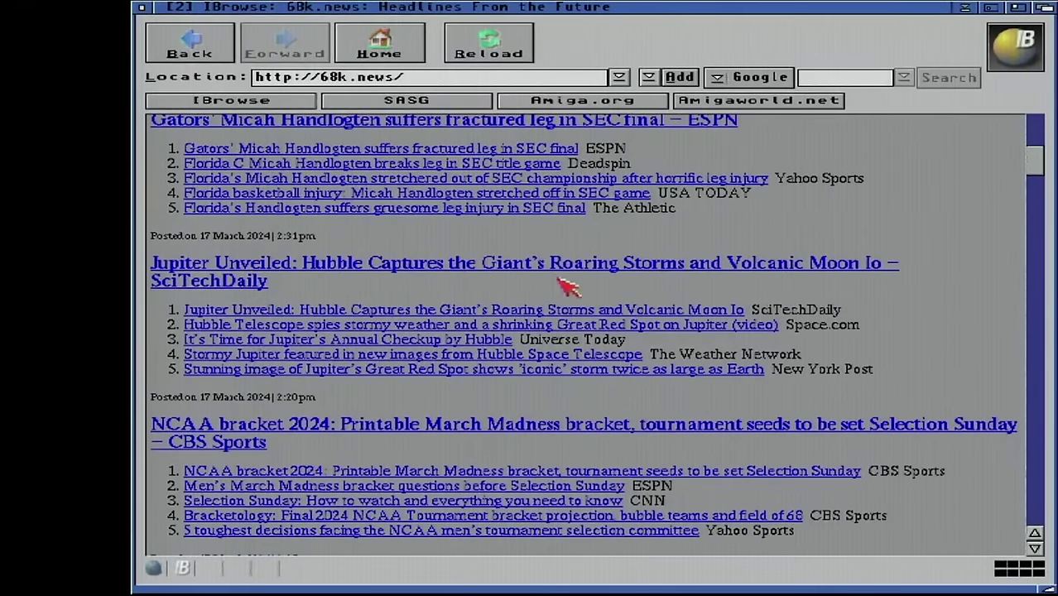
pyautogui.click(449, 278)
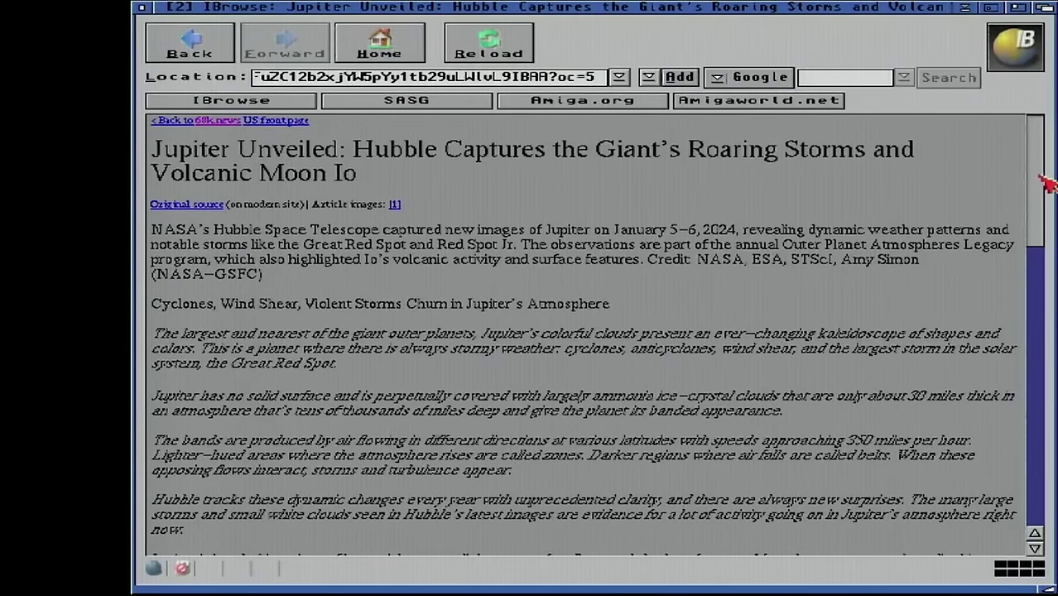
pyautogui.moveTo(1045, 177); pyautogui.dragTo(787, 191)
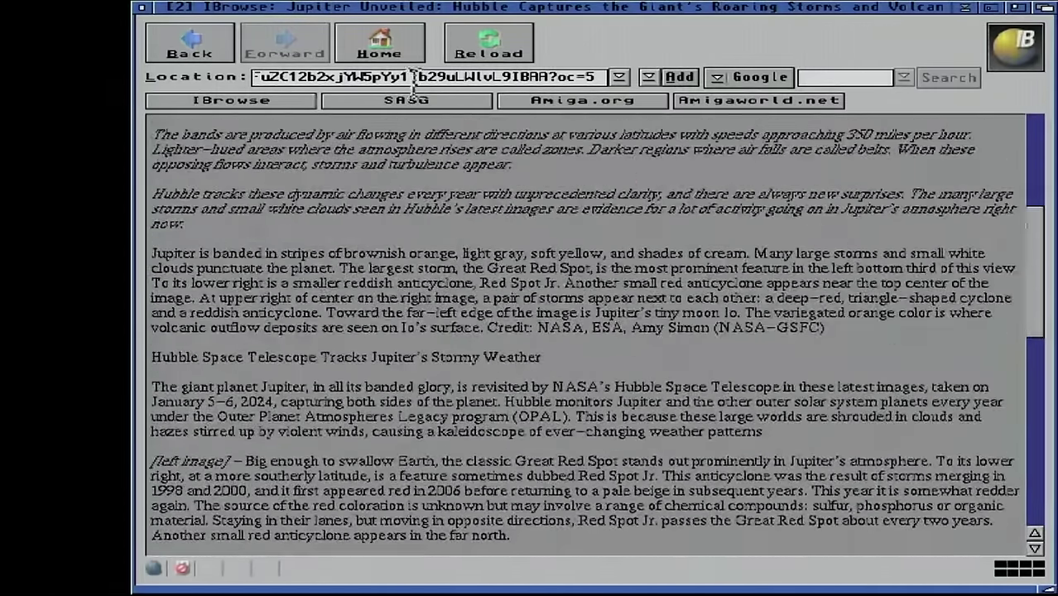
# Return to the 68k.news headlines and open the article "PS5 Pro could blow away Xbox on GTA 6 performance"
pyautogui.click(189, 46)
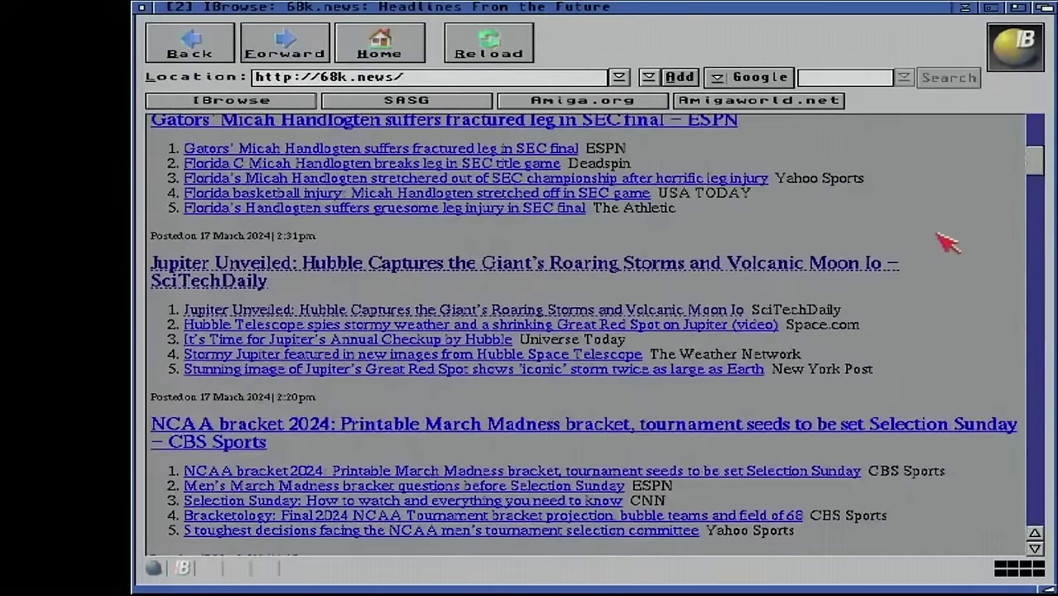
pyautogui.moveTo(1026, 167); pyautogui.dragTo(1011, 265)
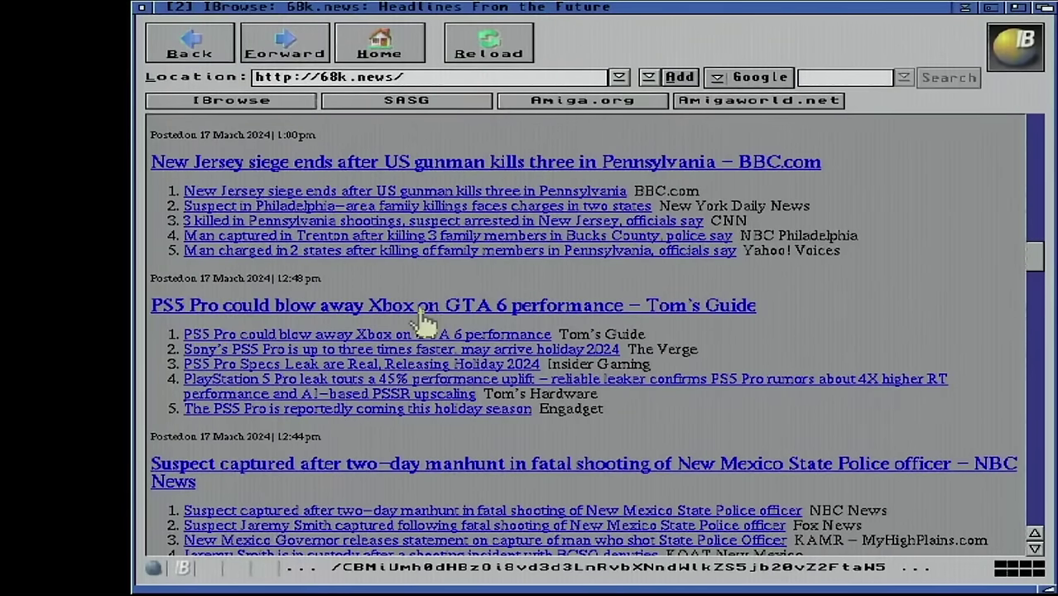
pyautogui.click(479, 310)
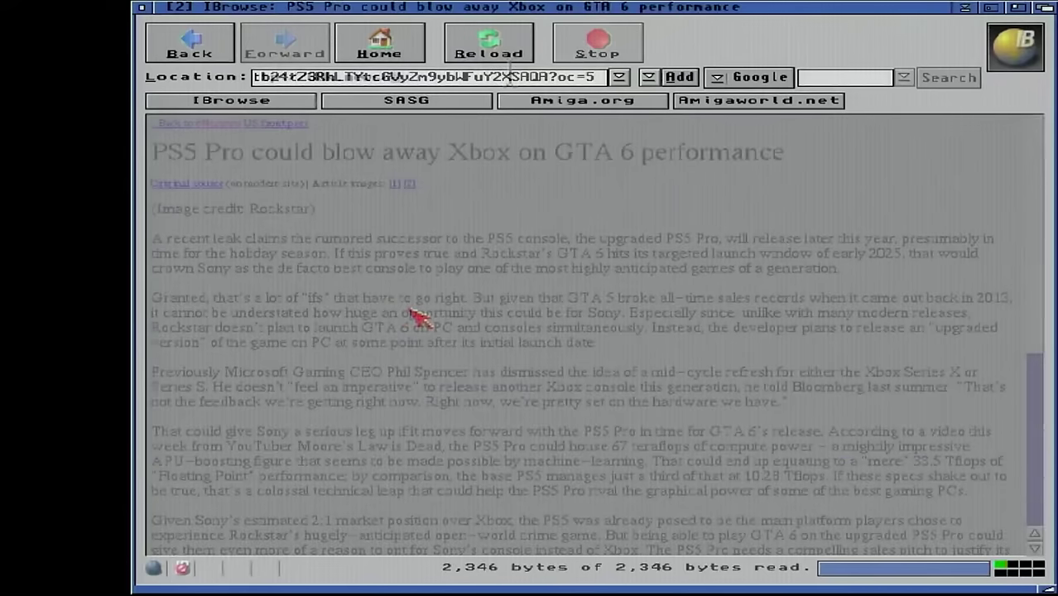
# Replace the article's address with m.facebook.com and load the Facebook login page
pyautogui.click(510, 76)
pyautogui.press('super+x')
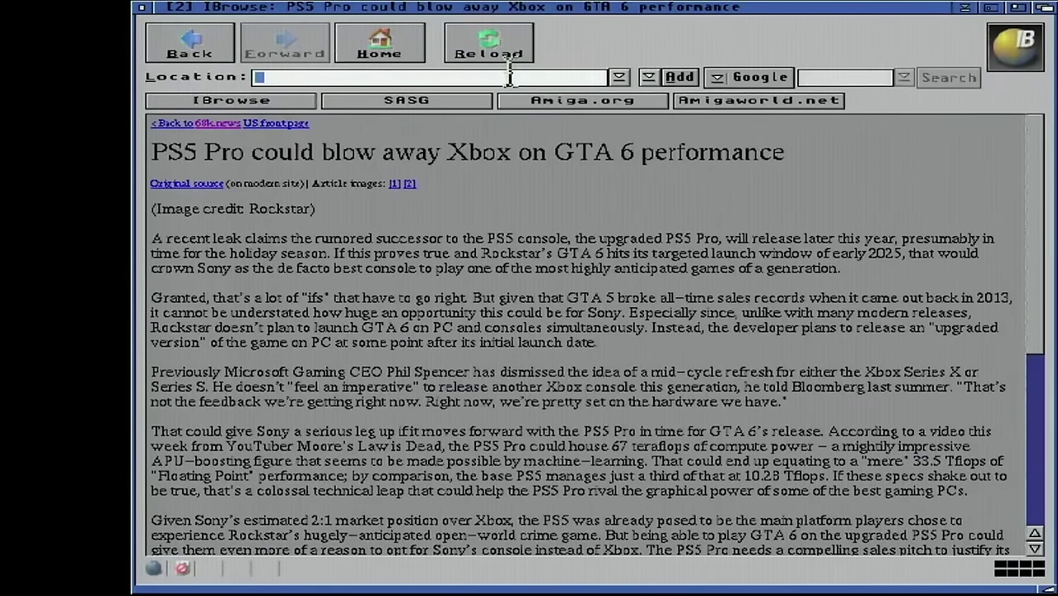
pyautogui.write('n.')
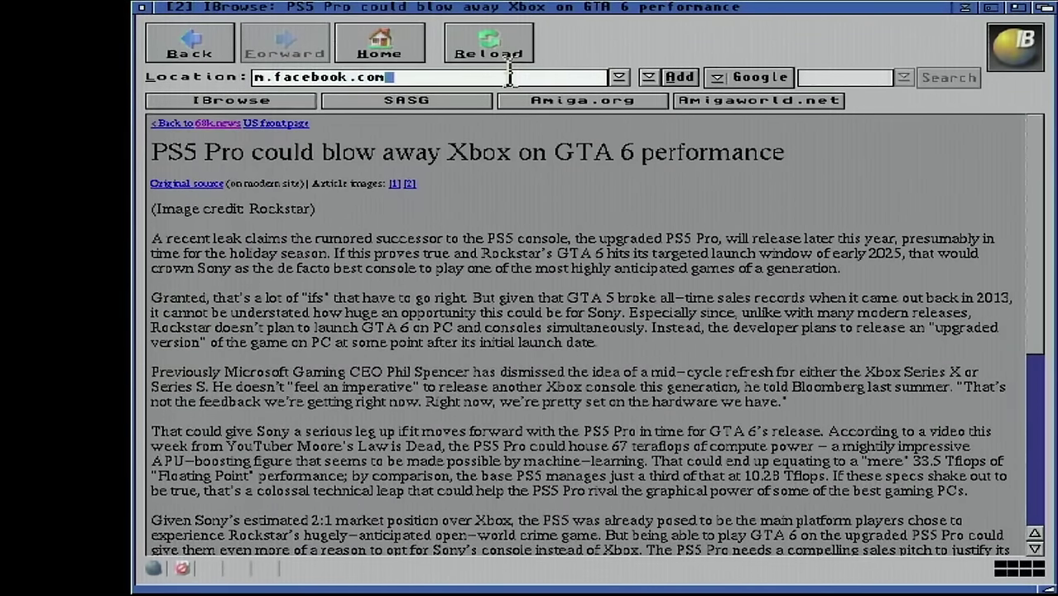
pyautogui.press('Return')
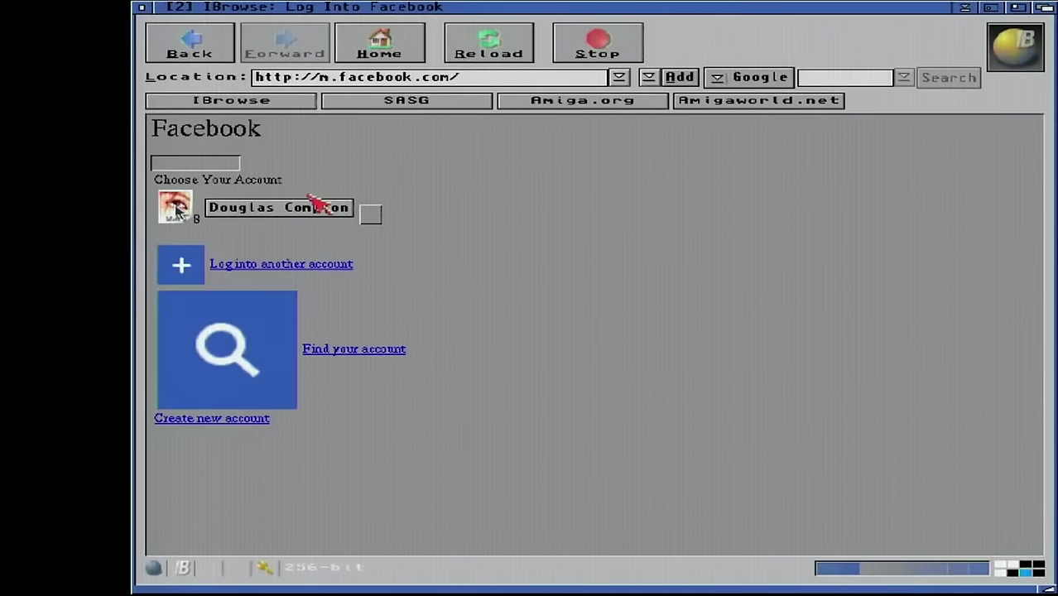
# Log in to Facebook by choosing the saved account and entering its password, and accept one-tap login for this device
pyautogui.click(296, 209)
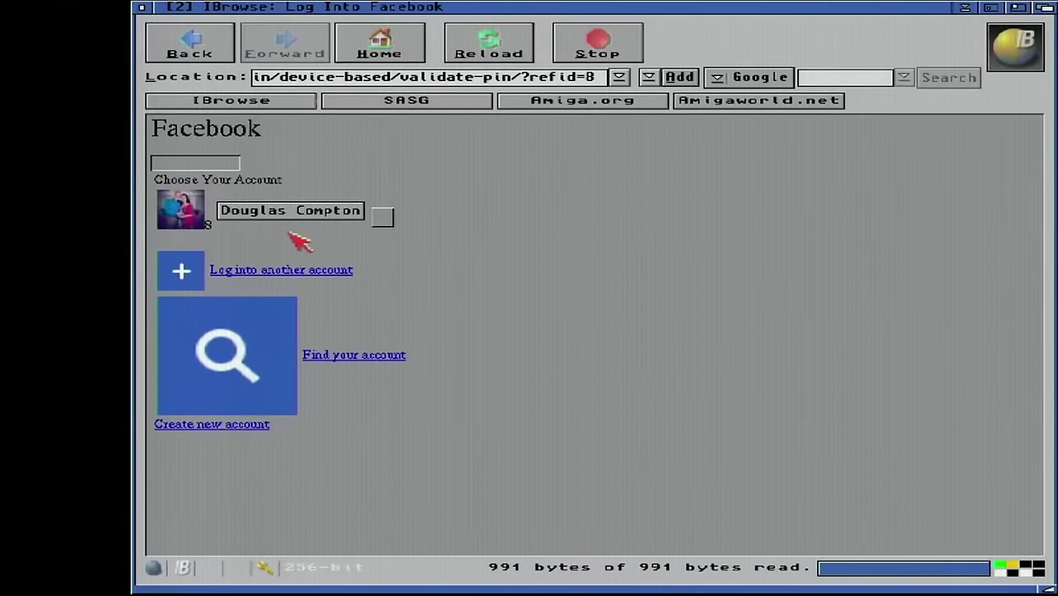
pyautogui.click(218, 214)
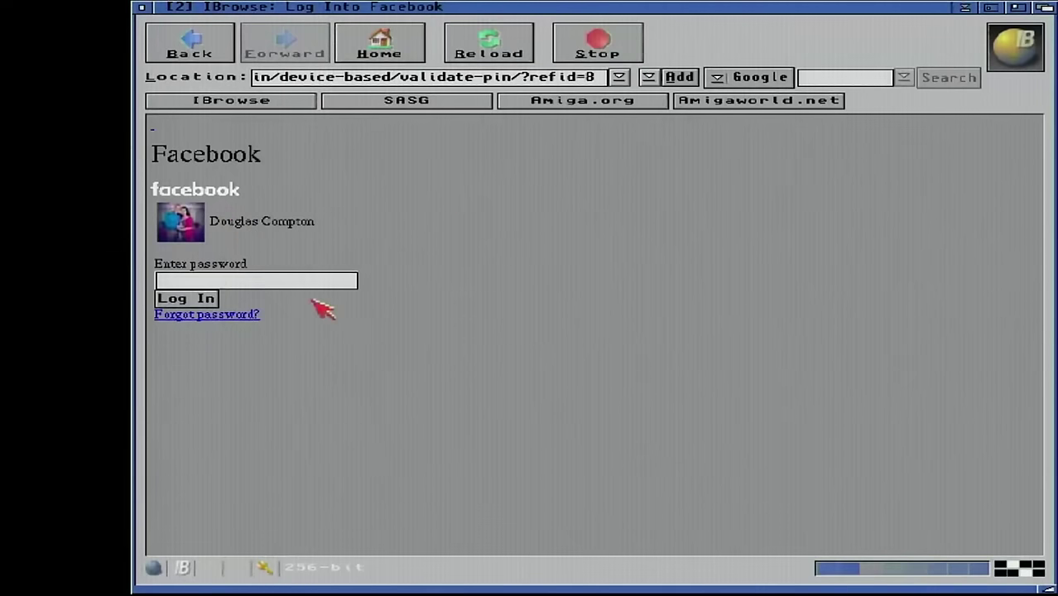
pyautogui.click(293, 281)
pyautogui.write('••')
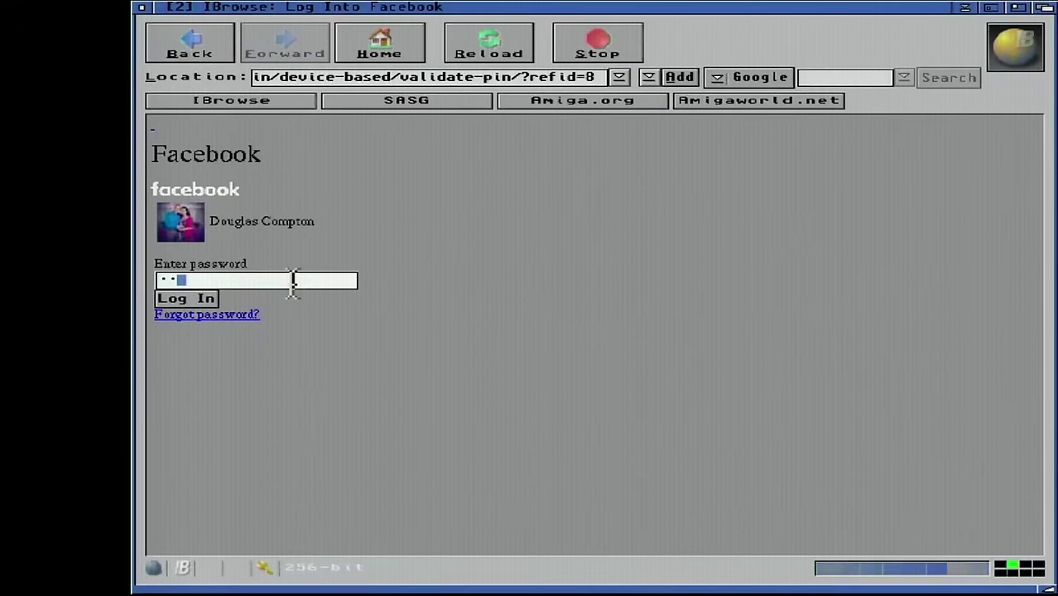
pyautogui.write('•')
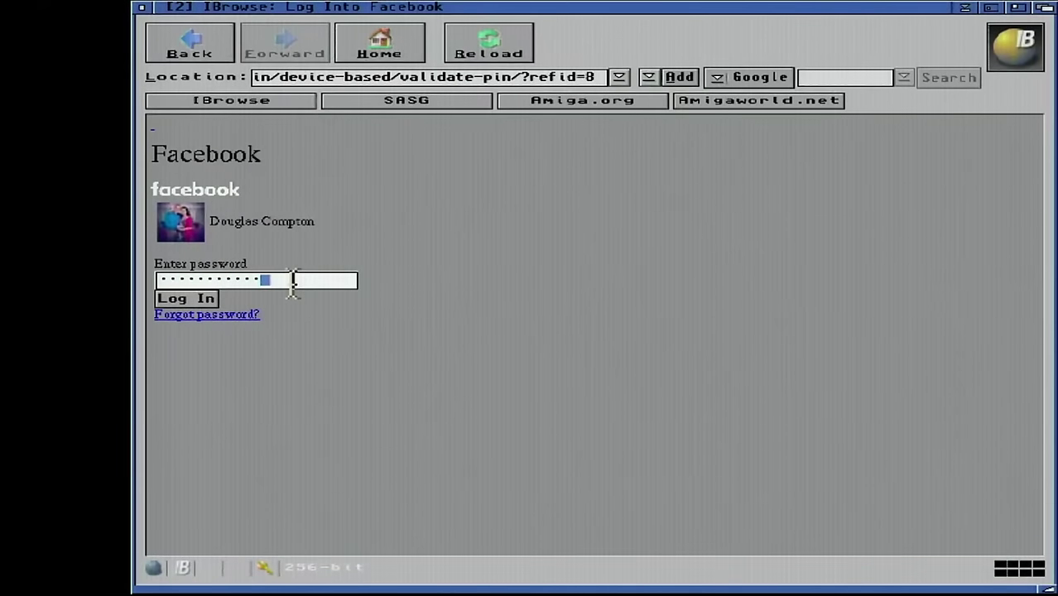
pyautogui.click(195, 301)
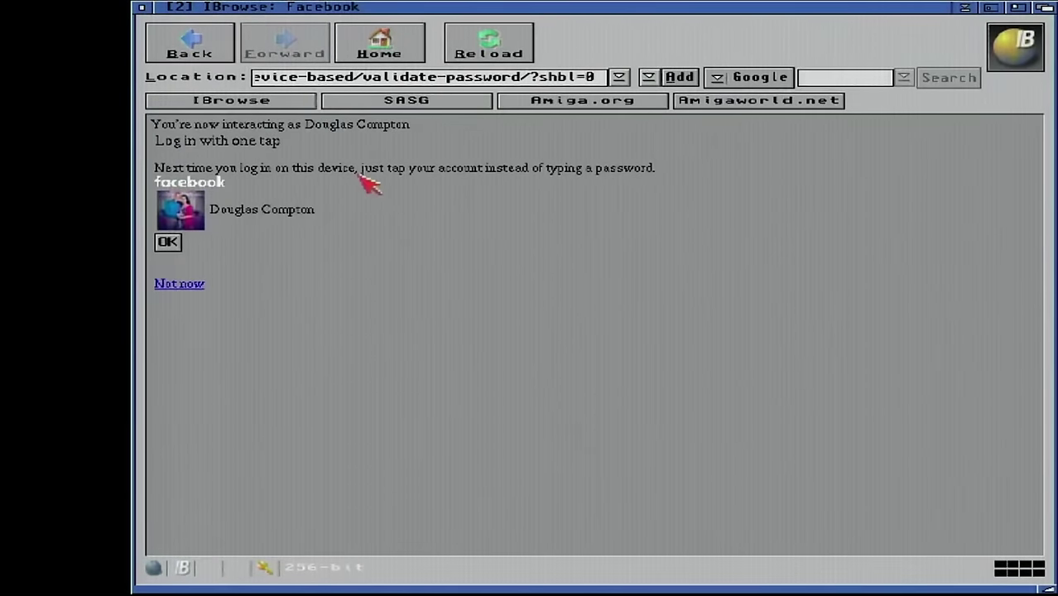
pyautogui.click(169, 242)
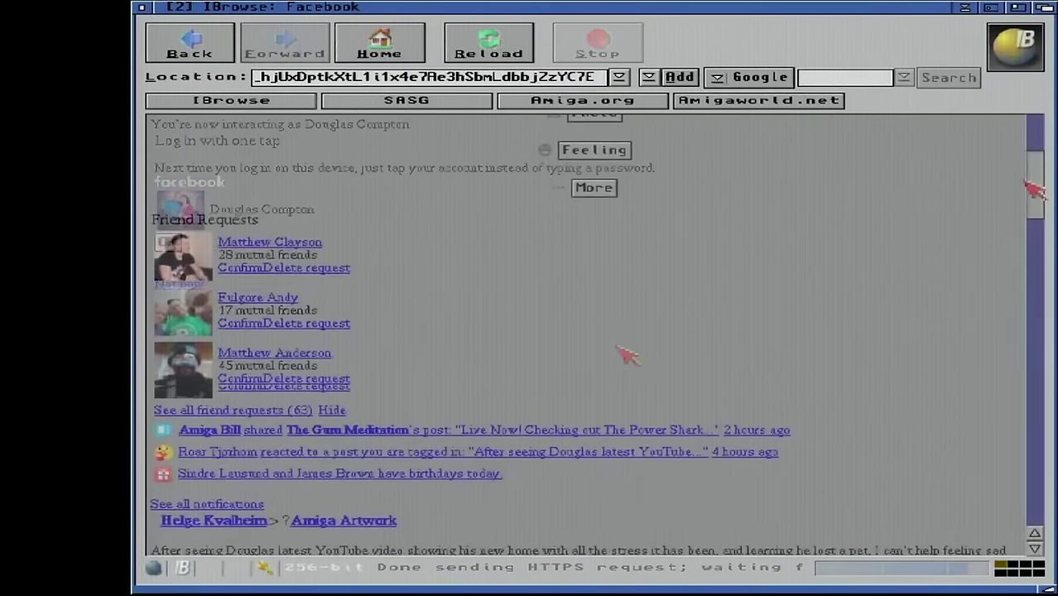
# Look through the Facebook news feed, and open the Commodore Computer Central group from the groups page
pyautogui.moveTo(1035, 191); pyautogui.dragTo(949, 333)
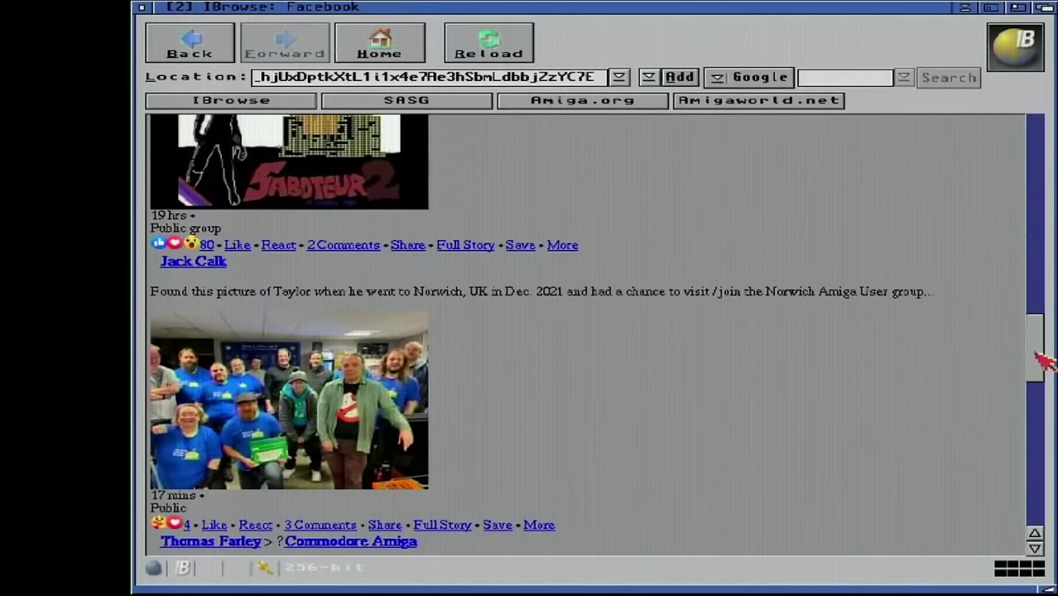
pyautogui.moveTo(1037, 353); pyautogui.dragTo(1028, 416)
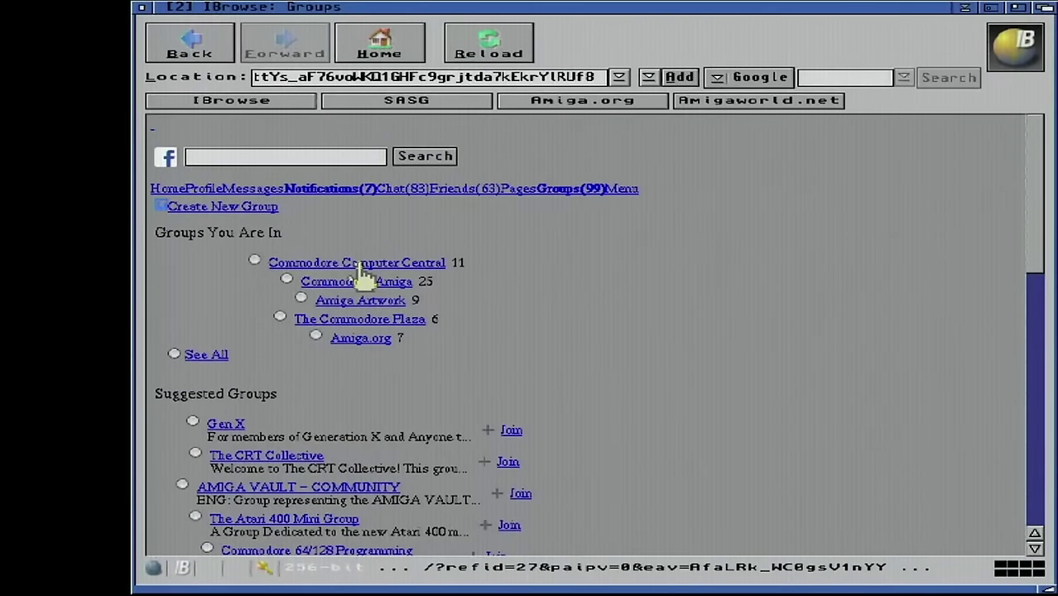
pyautogui.click(362, 265)
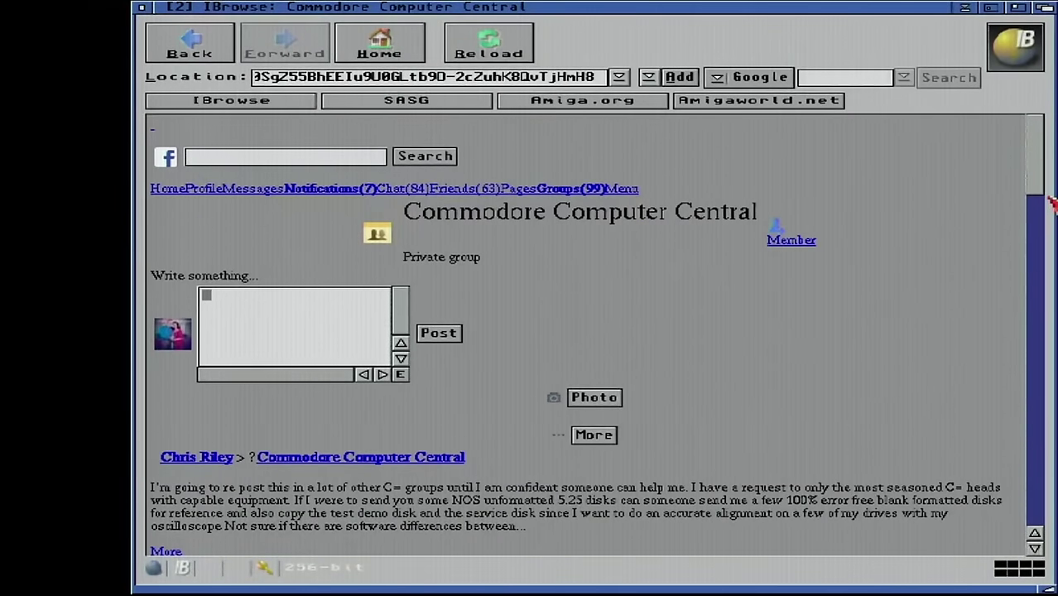
# Post a group greeting mentioning iBrowse 3.0a, the Amiga 4000 and the latest video, wishing a great day and inviting subscriptions to 10 Minute Amiga Retro Cast
pyautogui.moveTo(1047, 192); pyautogui.dragTo(983, 344)
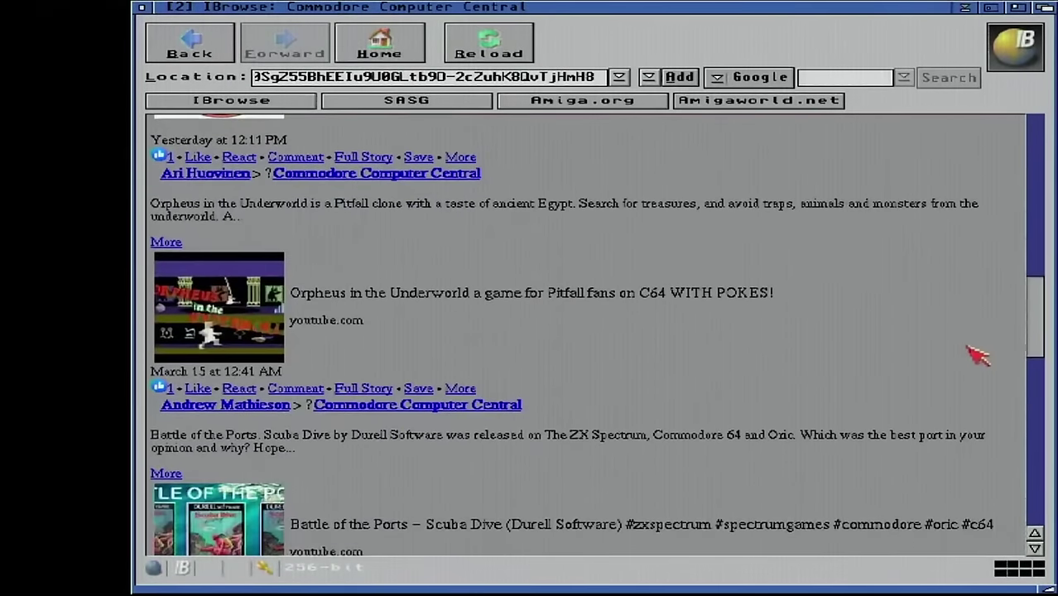
pyautogui.scroll(-5, 978, 355)
pyautogui.scroll(15, 961, 382)
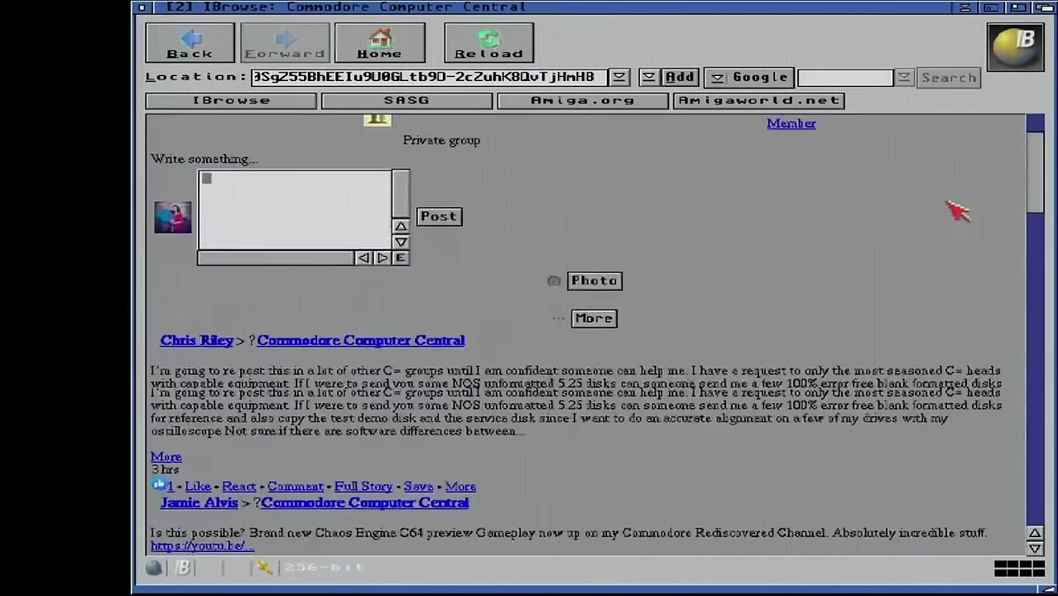
pyautogui.scroll(3, 958, 211)
pyautogui.click(286, 270)
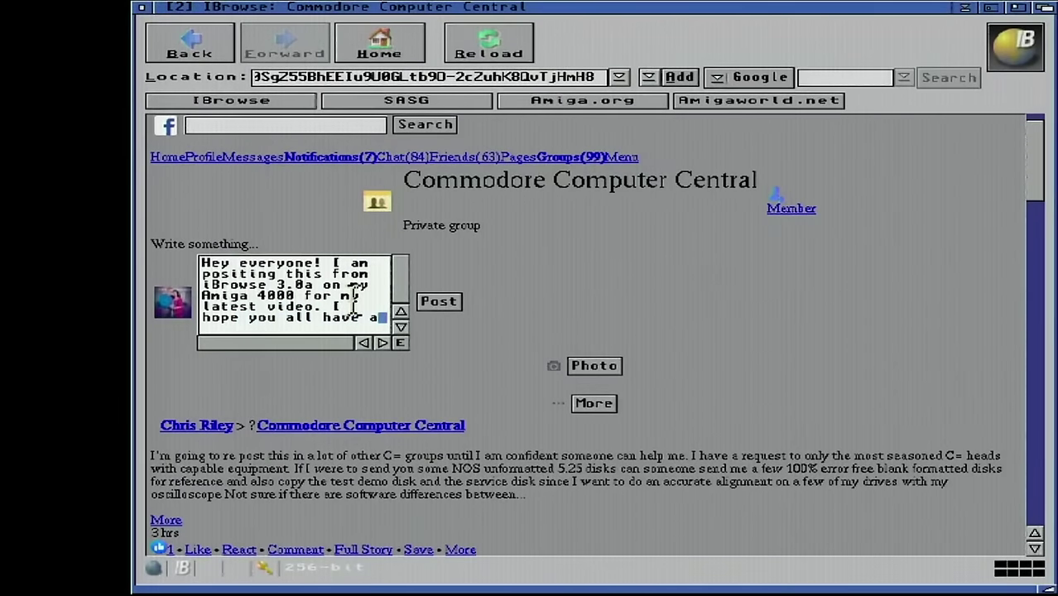
pyautogui.write('great day, and sub')
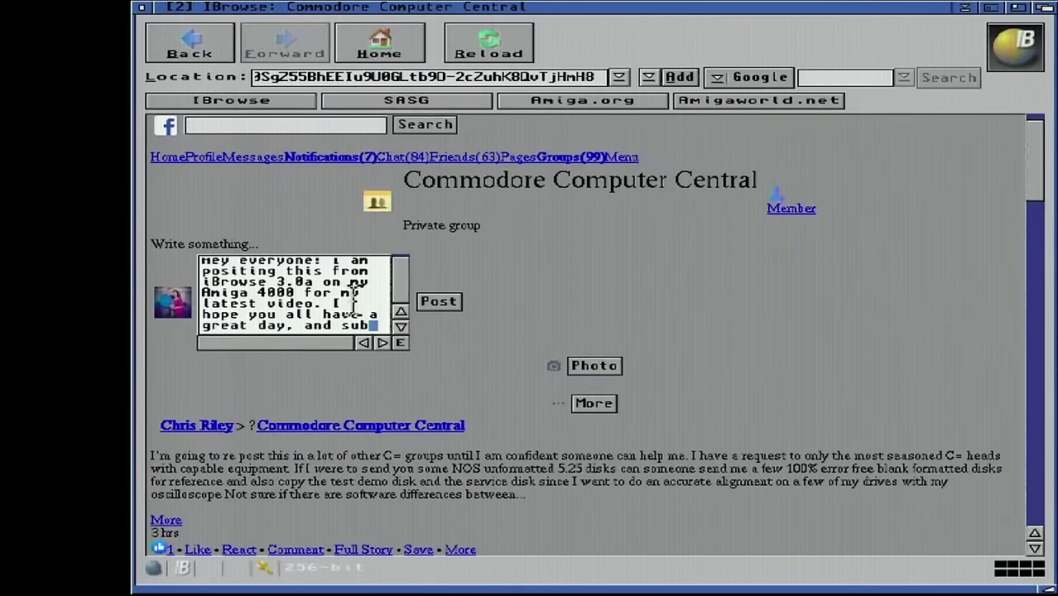
pyautogui.write('c\\scribe t')
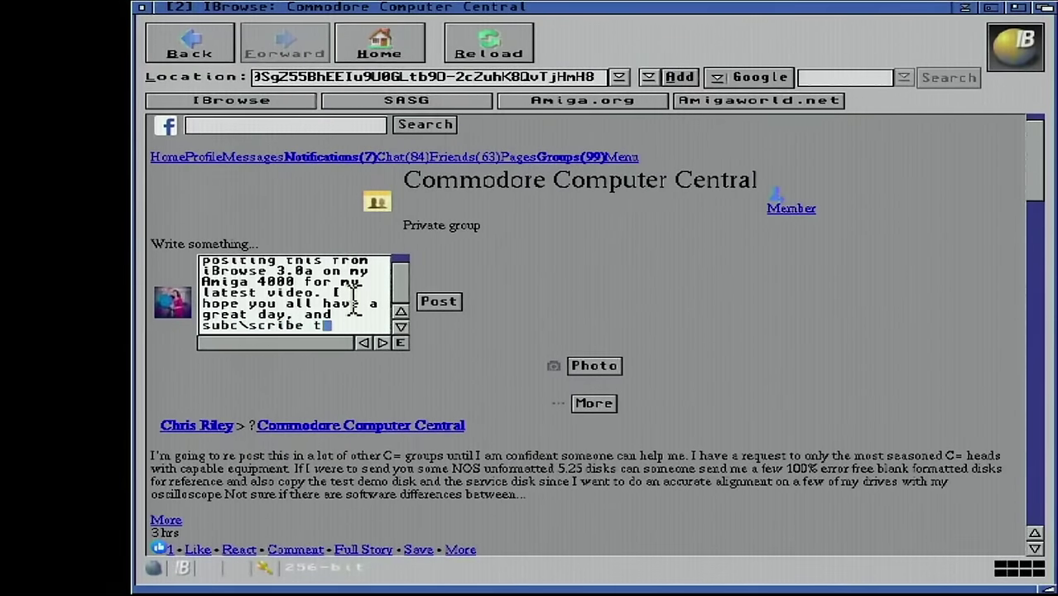
pyautogui.write('Minute Amiga Ret')
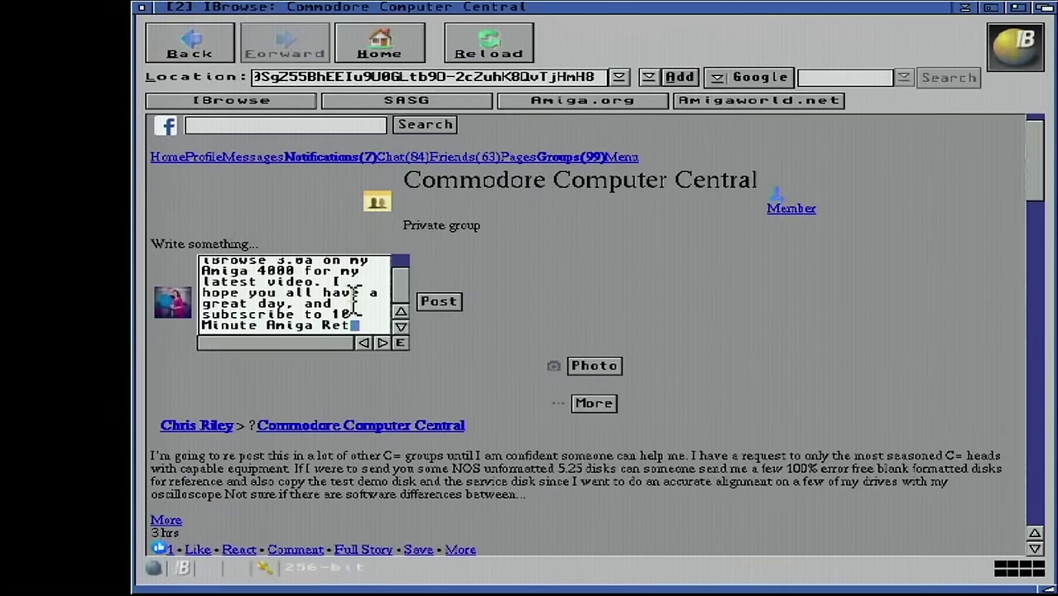
pyautogui.write('Cast')
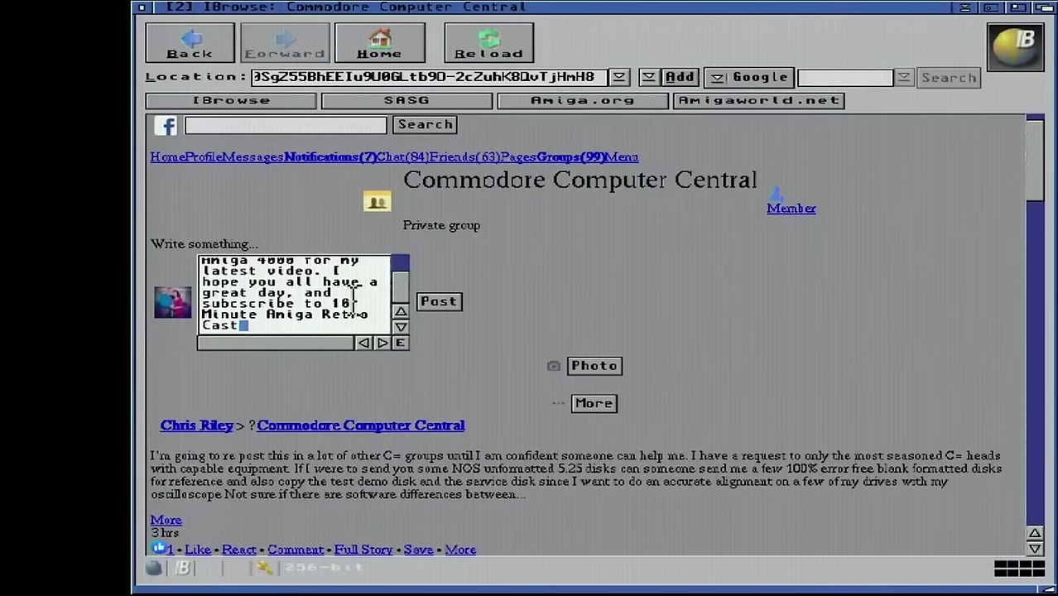
pyautogui.click(443, 305)
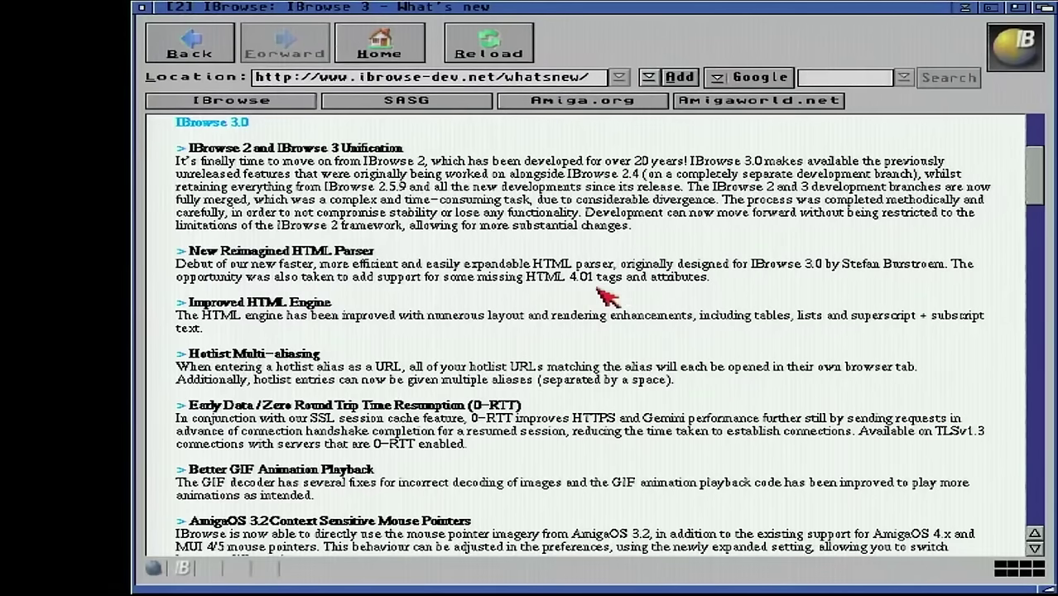
# Read through the IBrowse 3.0 features on the What's New page, down to the IBrowse 2.5.7 section, and return to the page's introduction
pyautogui.moveTo(1037, 187); pyautogui.dragTo(1040, 196)
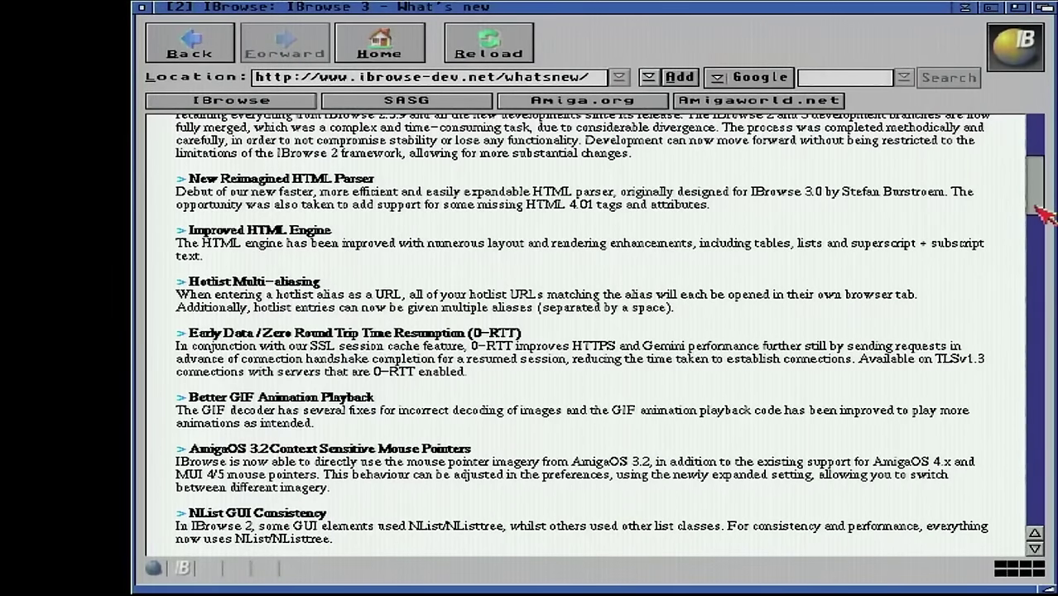
pyautogui.scroll(-3, 1039, 207)
pyautogui.scroll(-4, 1039, 224)
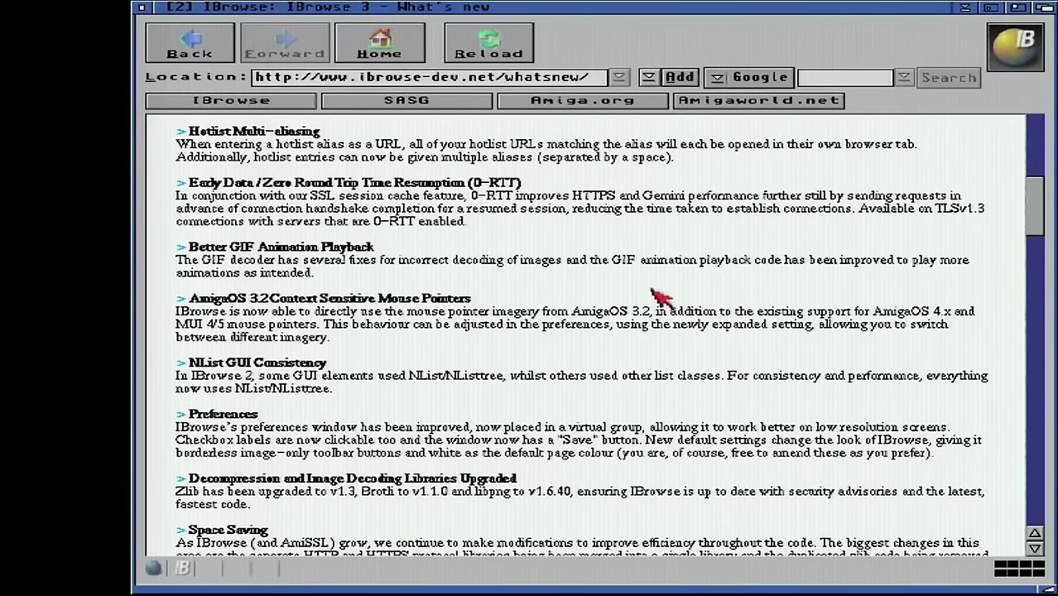
pyautogui.moveTo(1039, 201); pyautogui.dragTo(1045, 233)
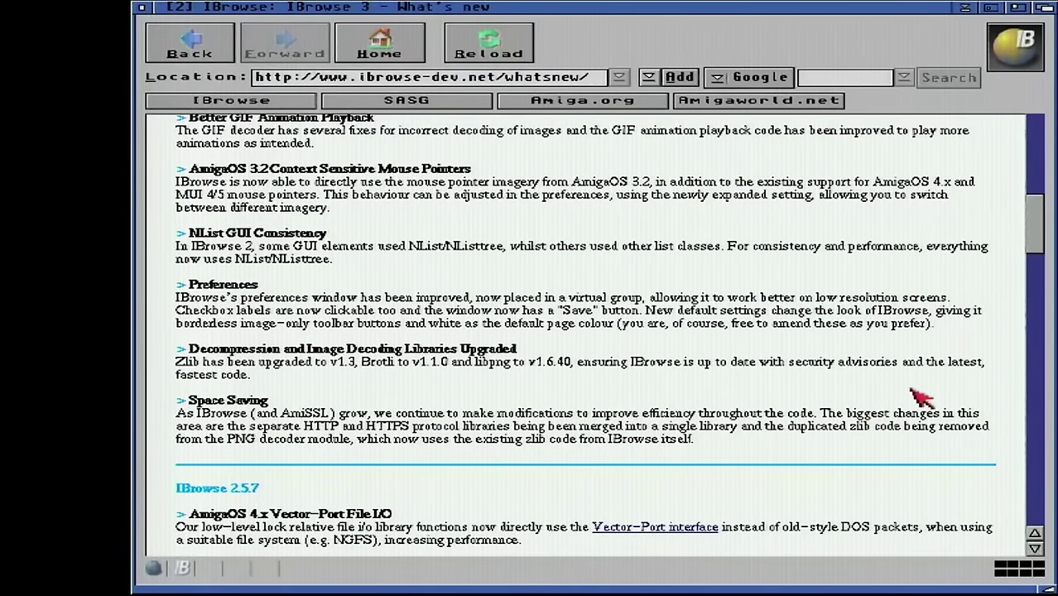
pyautogui.scroll(8, 1036, 215)
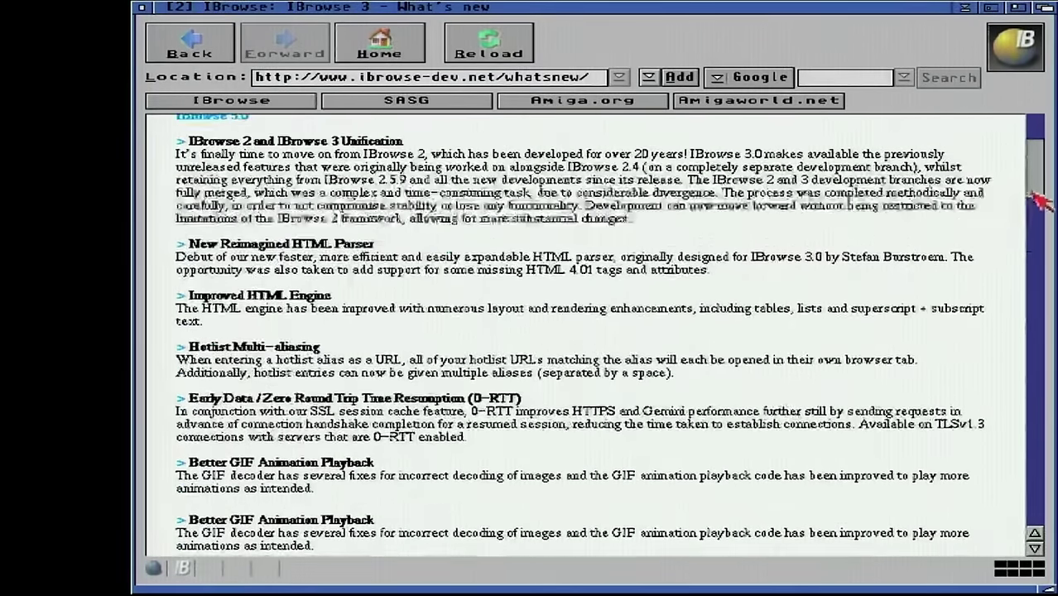
pyautogui.moveTo(1041, 203); pyautogui.dragTo(1039, 177)
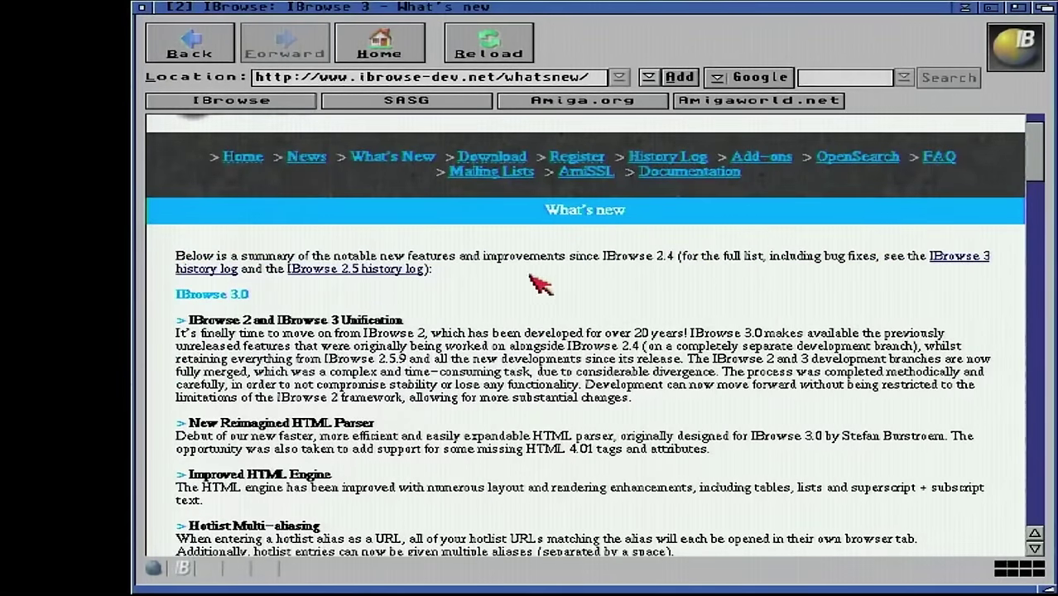